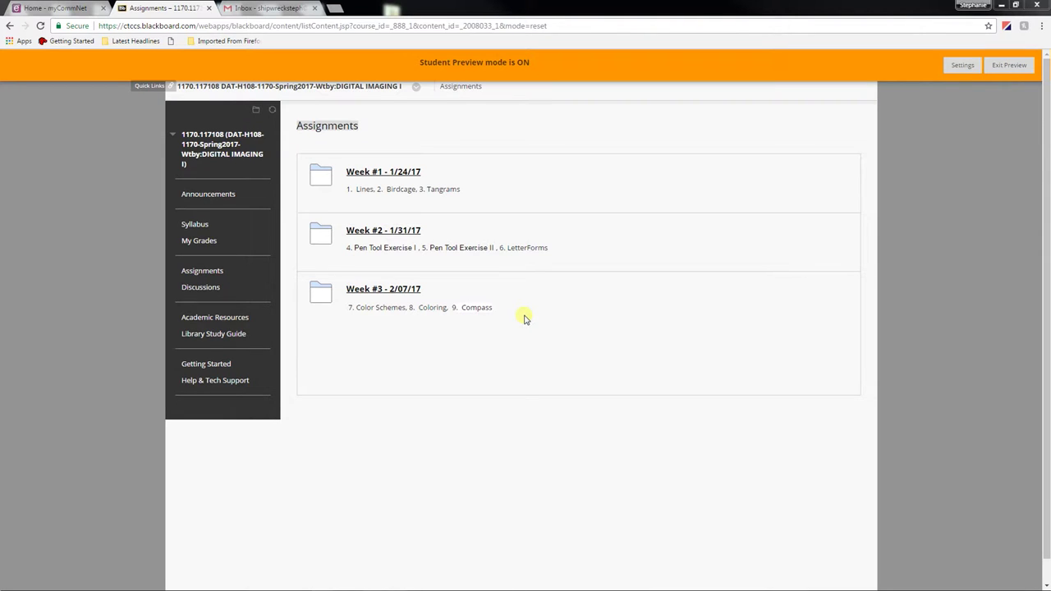
Step: Open exercise7.ai from Assignment #7 - Color Schemes in the Week #3 folder and switch to Illustrator
{"action": "left_click", "coordinate": [408, 298]}
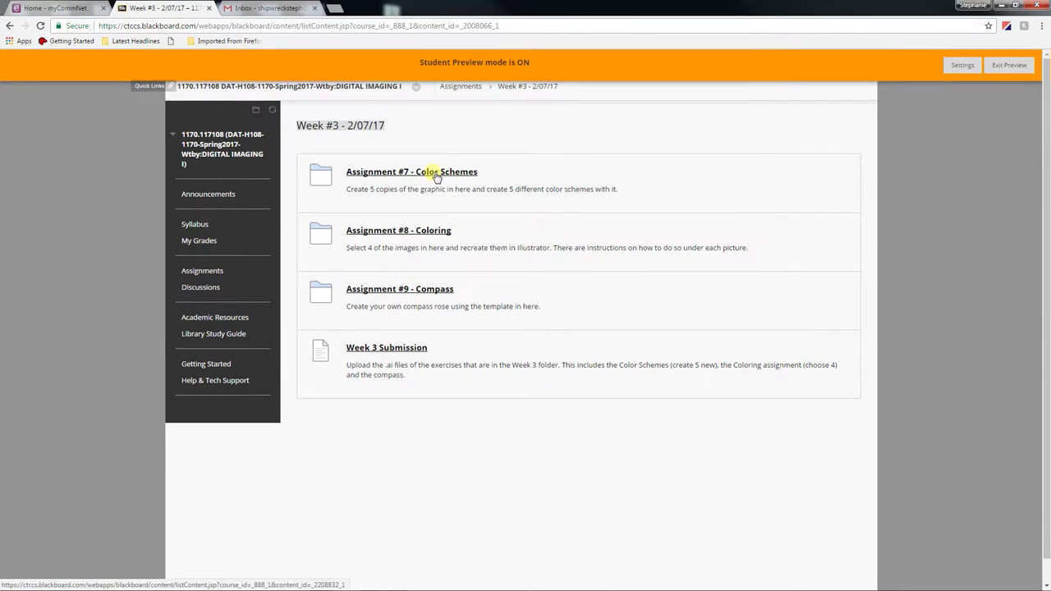
{"action": "left_click", "coordinate": [436, 174]}
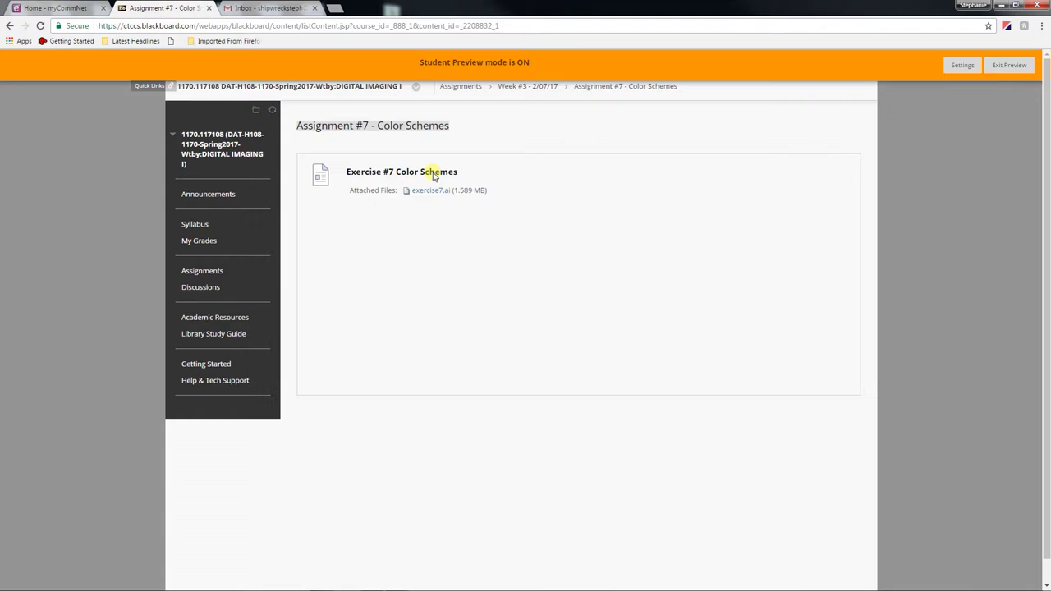
{"action": "left_click", "coordinate": [437, 192]}
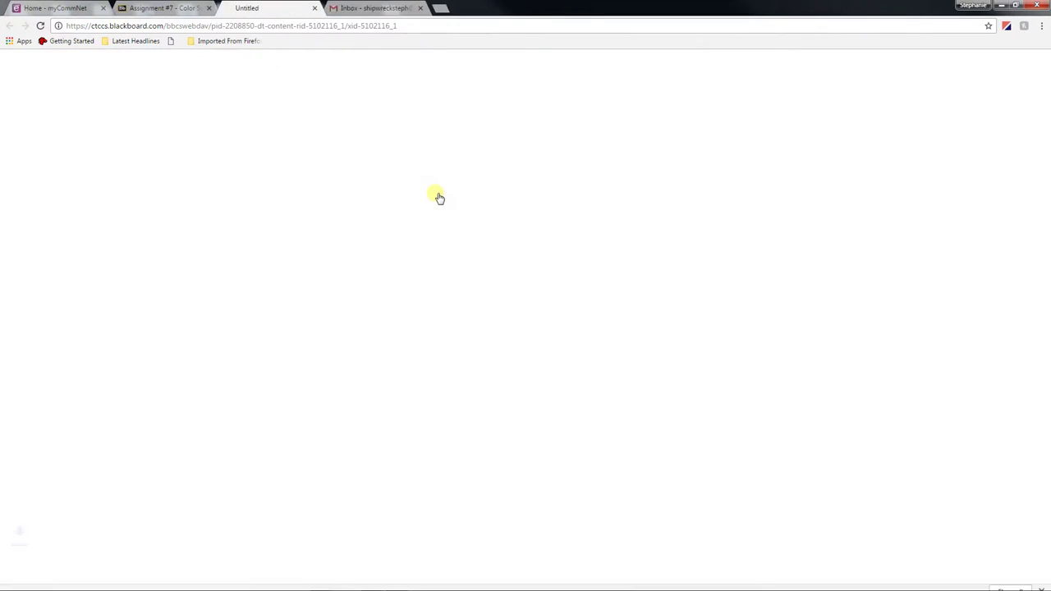
{"action": "left_click", "coordinate": [47, 577]}
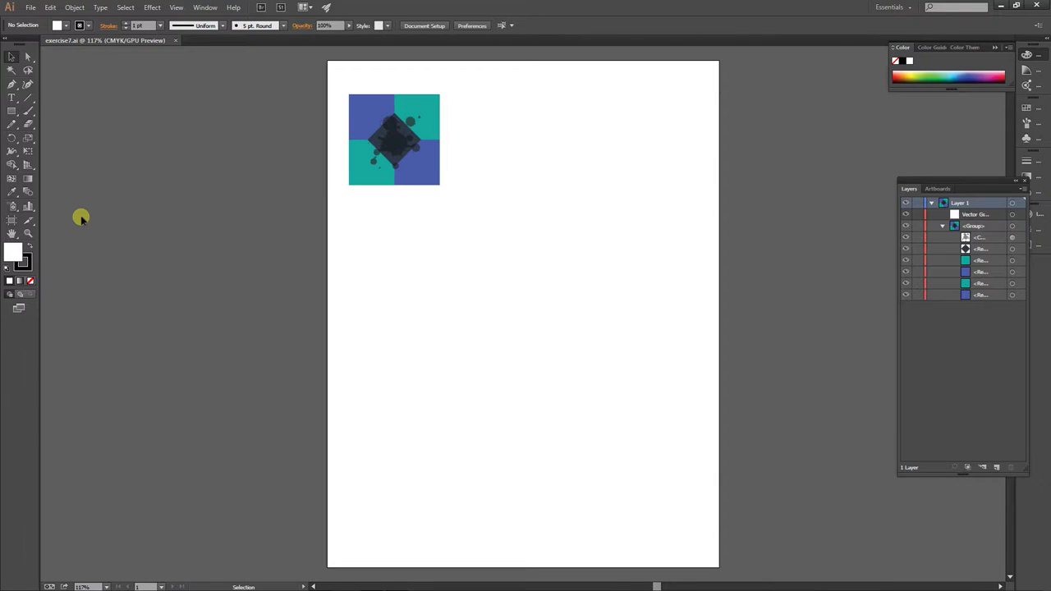
Step: Draw a rectangle about 194 by 179 pt below the graphic and set its stroke weight to 4 pt
{"action": "left_click", "coordinate": [10, 110]}
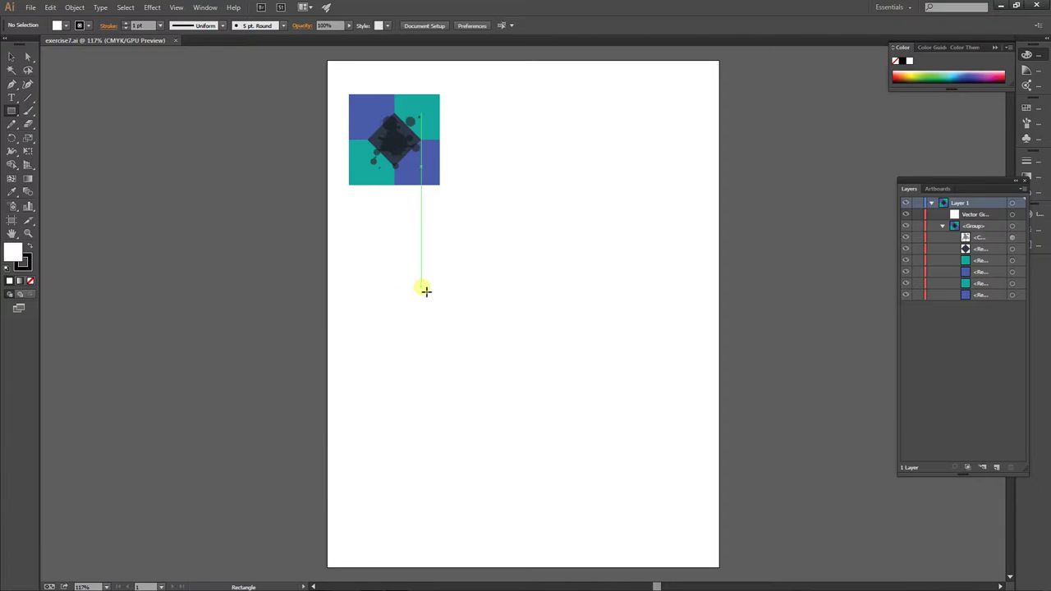
{"action": "left_click_drag", "start_coordinate": [381, 271], "coordinate": [509, 388]}
{"action": "left_click", "coordinate": [12, 56]}
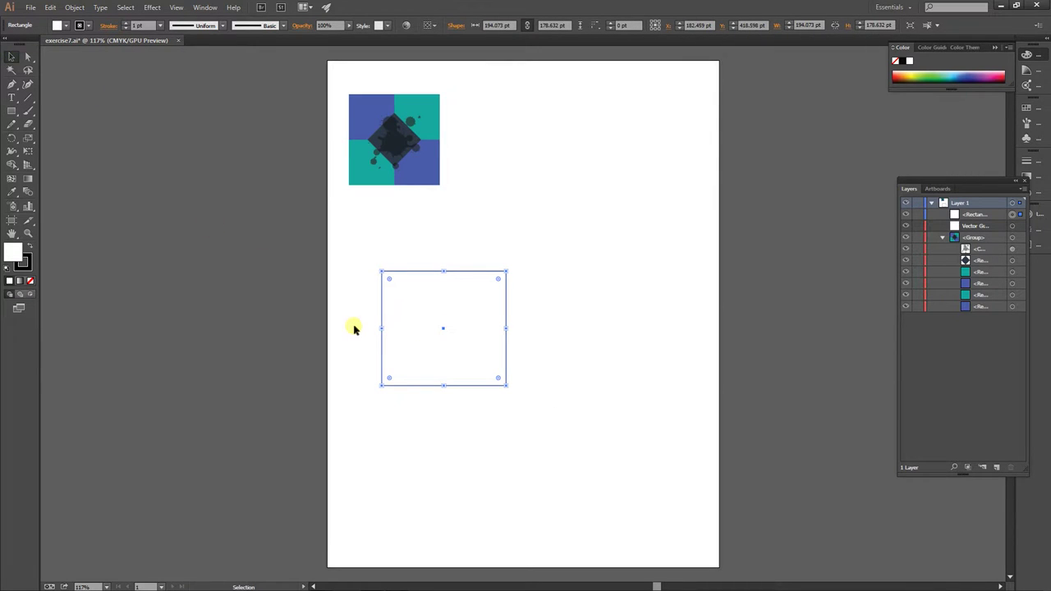
{"action": "left_click", "coordinate": [125, 23]}
{"action": "left_click", "coordinate": [126, 22]}
{"action": "left_click", "coordinate": [126, 22]}
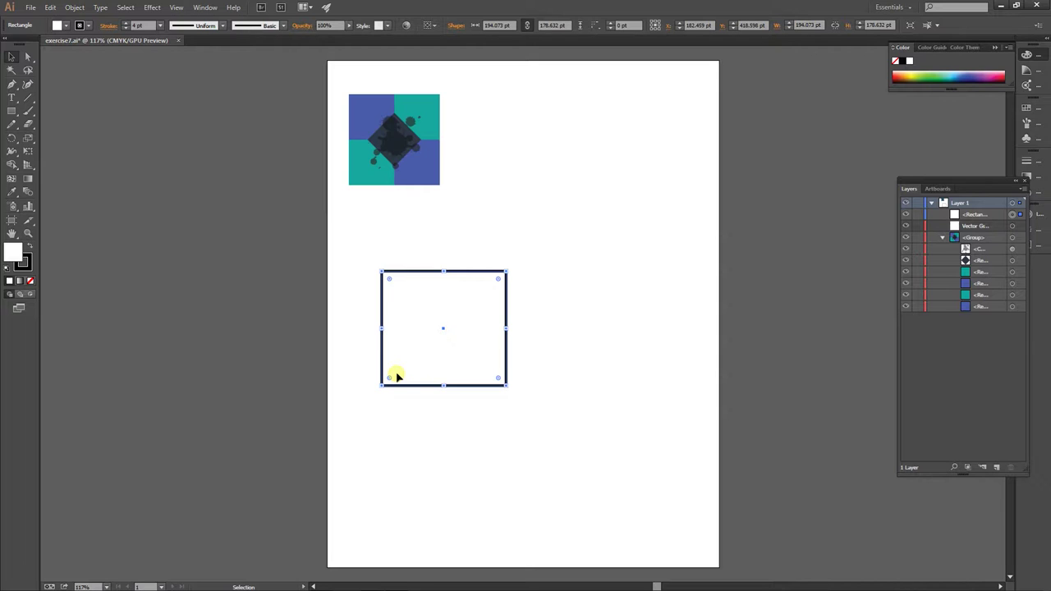
Step: Fill the rectangle with a dark red chosen in the Color Picker
{"action": "left_click", "coordinate": [12, 251]}
{"action": "left_click", "coordinate": [15, 254]}
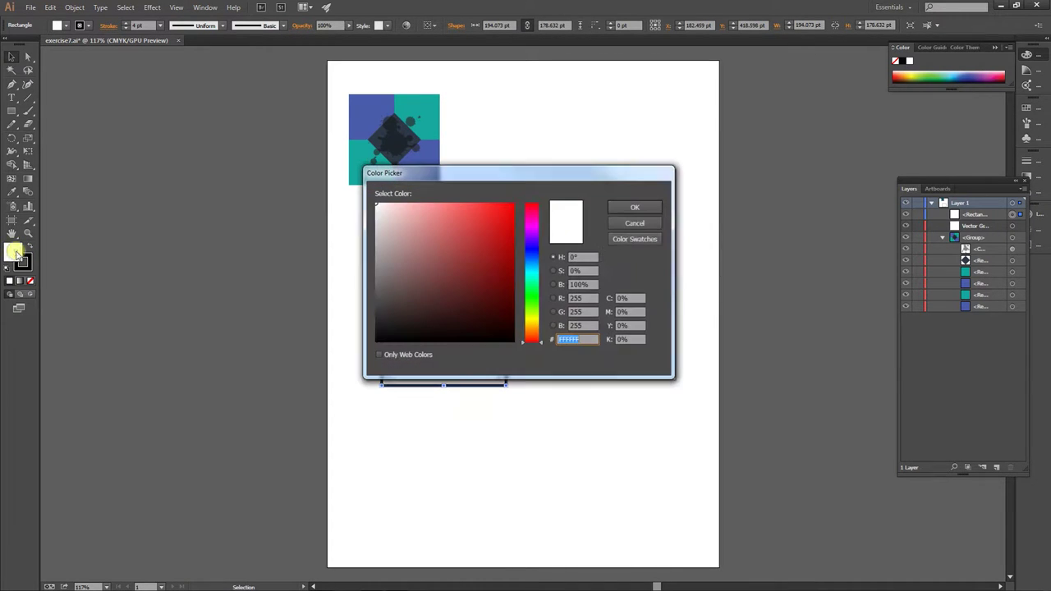
{"action": "left_click", "coordinate": [495, 244]}
{"action": "left_click", "coordinate": [627, 210]}
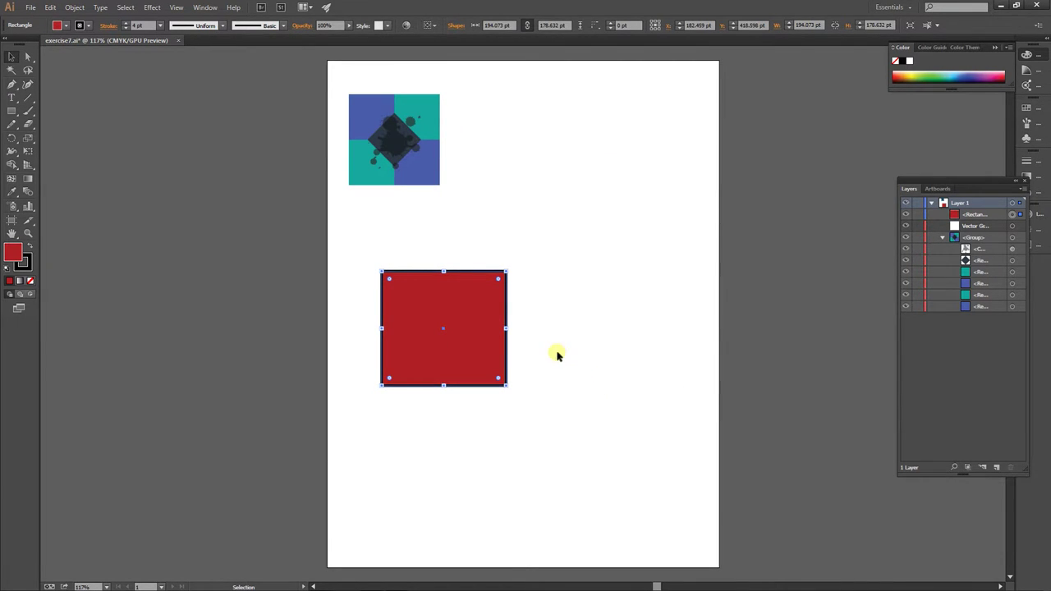
Step: Recolor the rectangle's fill from the color spectrum, trying other hues and ending on a pinkish magenta
{"action": "left_click", "coordinate": [947, 80]}
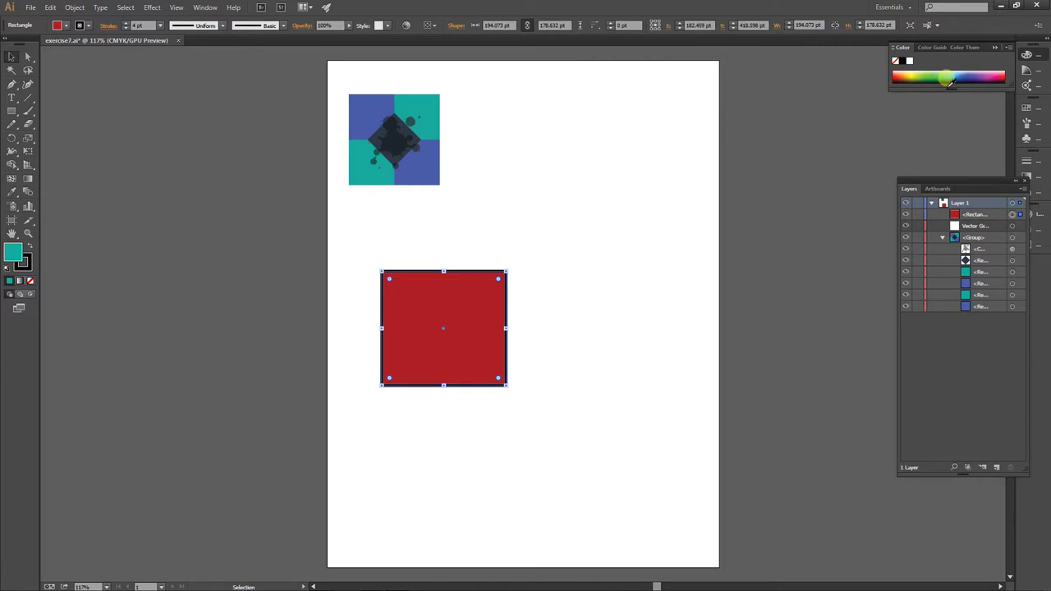
{"action": "left_click", "coordinate": [967, 79]}
{"action": "left_click", "coordinate": [977, 80]}
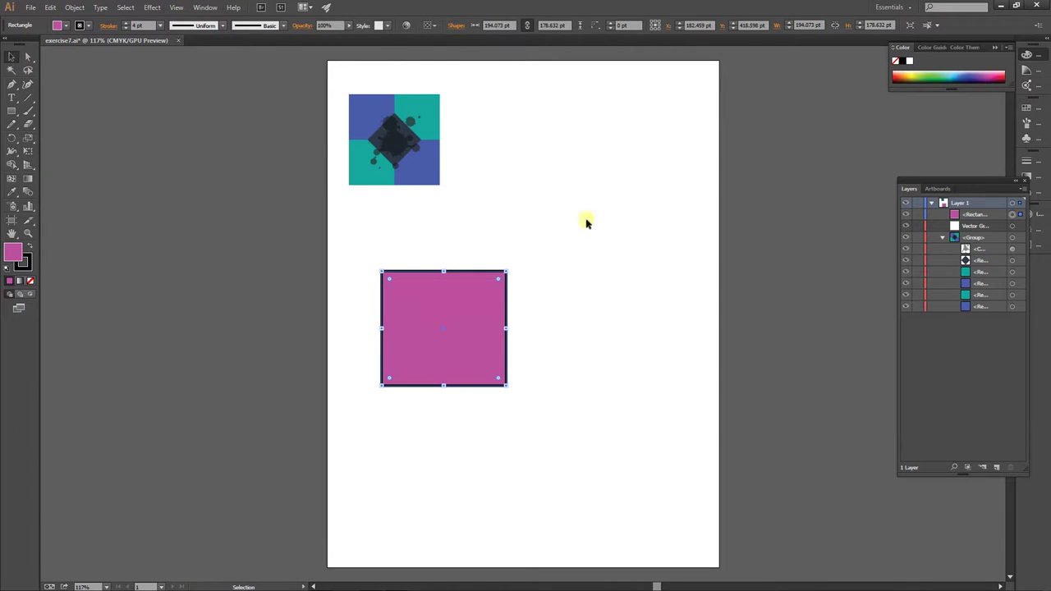
Step: Sample saturated, near-black and pale shades of the fill's magenta hue in the Color Picker, ending on #FFAEEC
{"action": "double_click", "coordinate": [12, 252]}
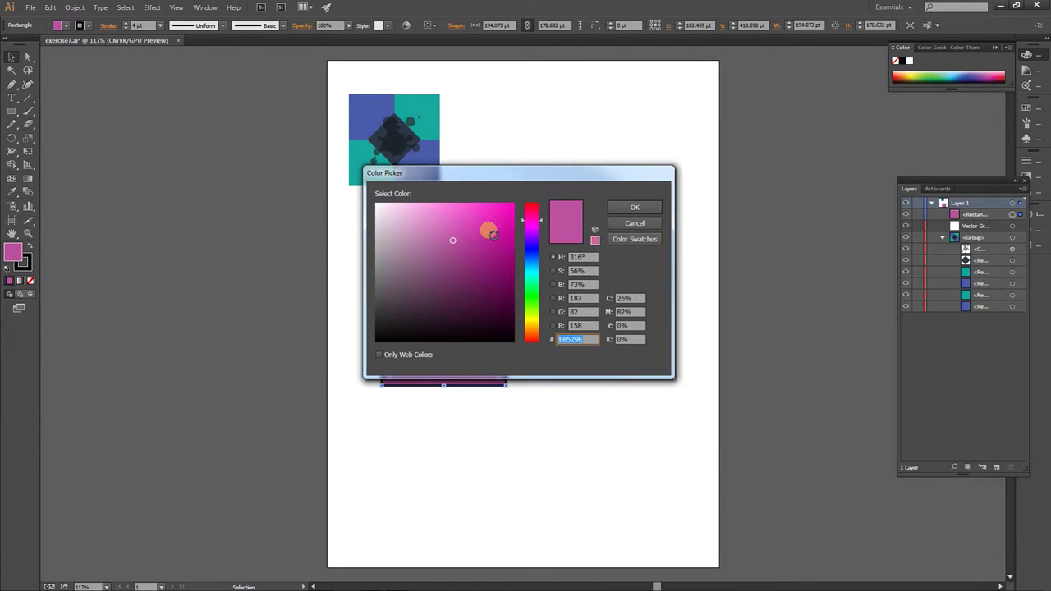
{"action": "left_click_drag", "start_coordinate": [491, 233], "coordinate": [504, 241]}
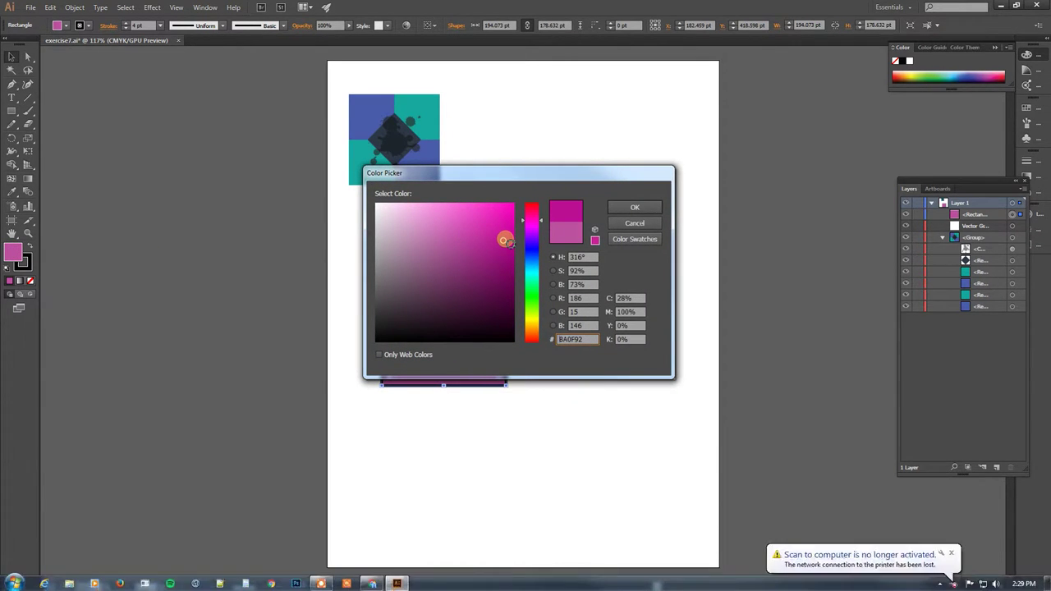
{"action": "left_click_drag", "start_coordinate": [506, 172], "coordinate": [466, 66]}
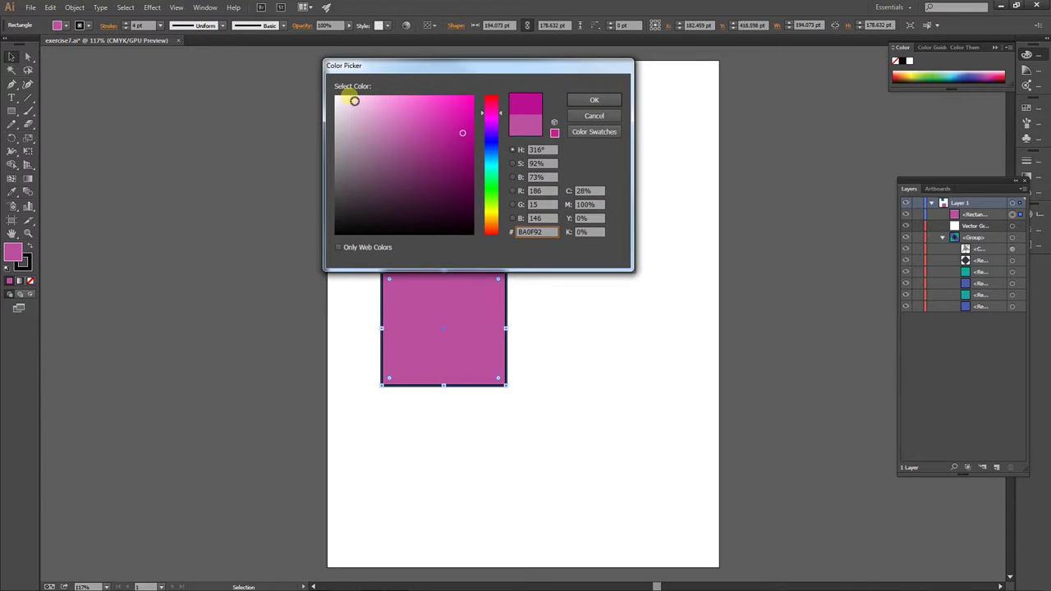
{"action": "left_click", "coordinate": [380, 226]}
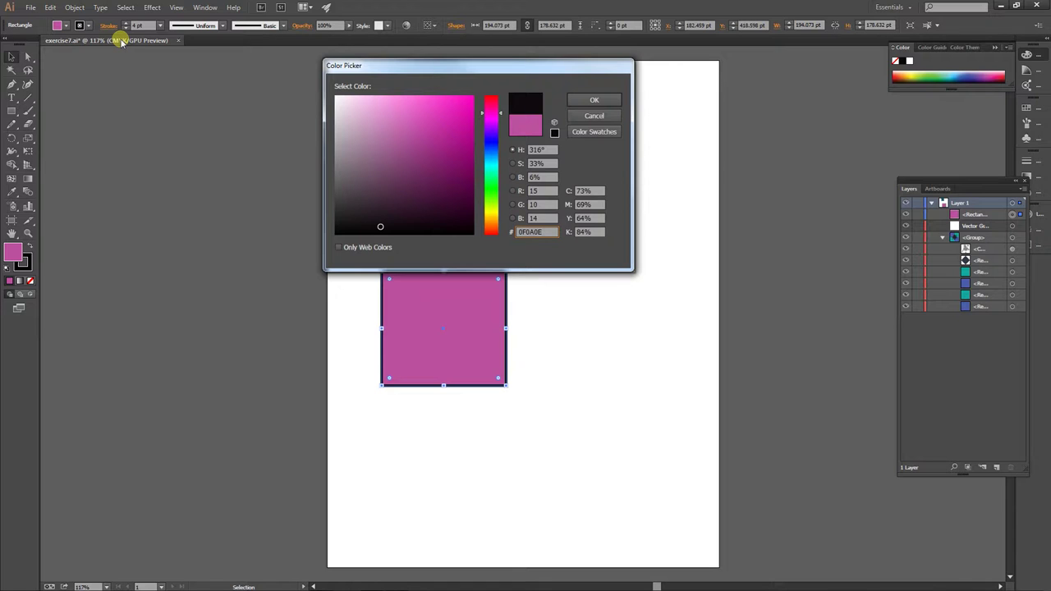
{"action": "left_click", "coordinate": [391, 232]}
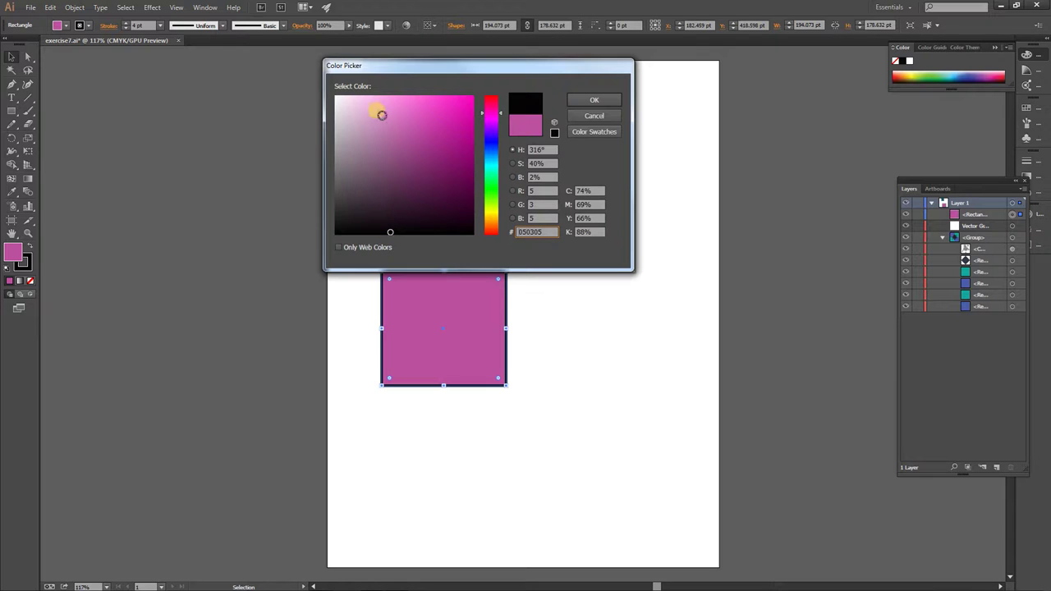
{"action": "left_click_drag", "start_coordinate": [382, 104], "coordinate": [379, 93]}
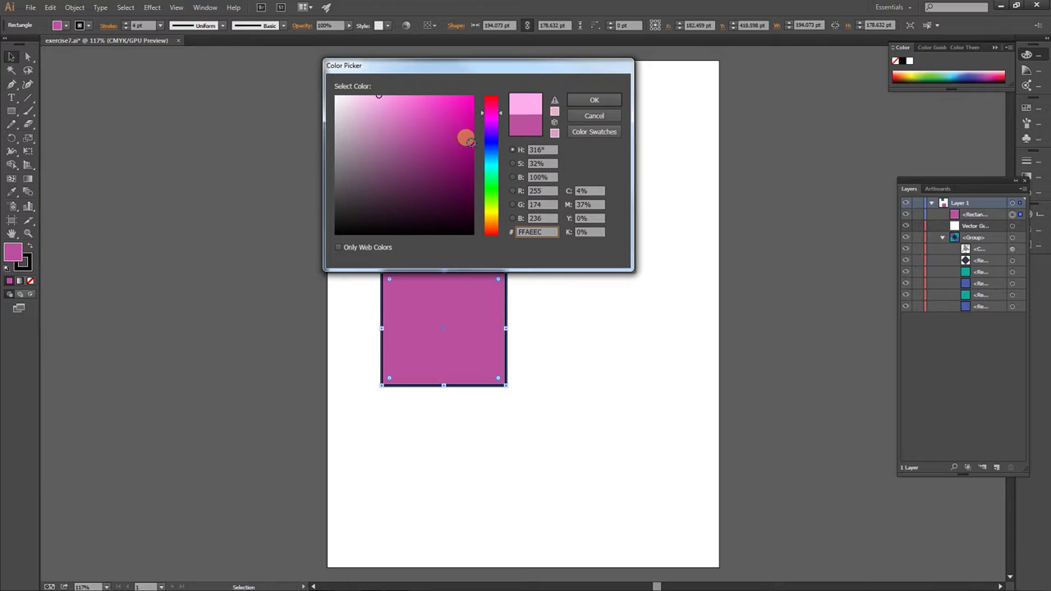
Step: Set the rectangle's fill to bright purple #C416D6 and move the rectangle up and to the right on the artboard
{"action": "left_click", "coordinate": [453, 125]}
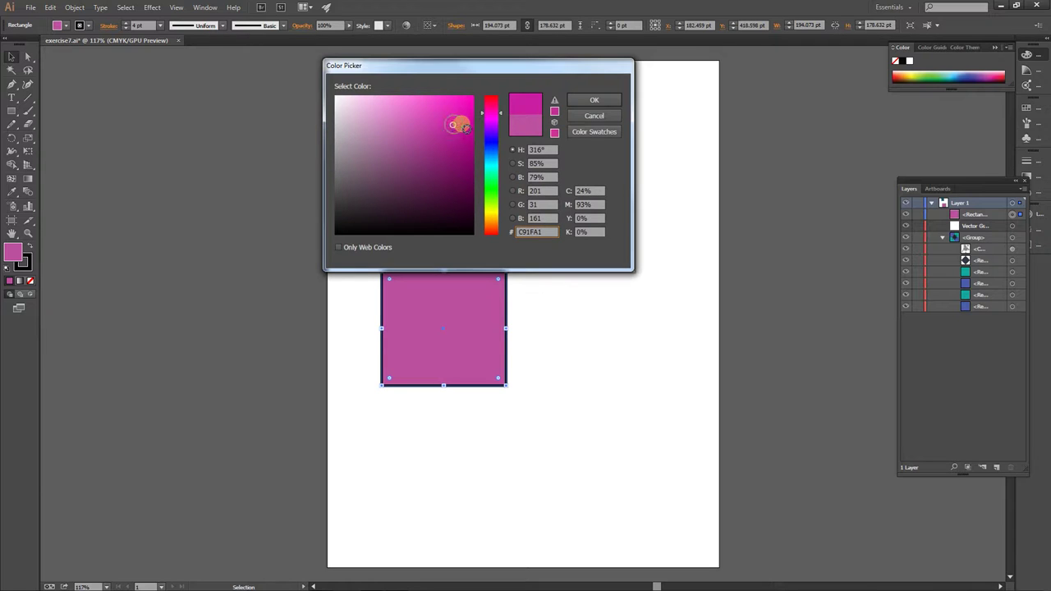
{"action": "left_click_drag", "start_coordinate": [503, 115], "coordinate": [500, 120]}
{"action": "left_click", "coordinate": [460, 118]}
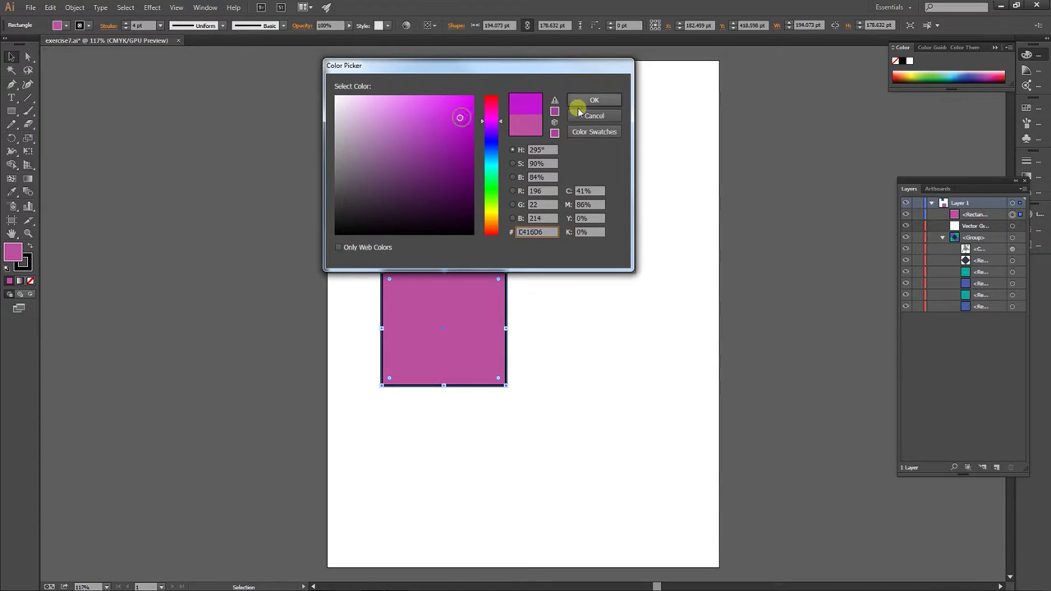
{"action": "left_click", "coordinate": [580, 100]}
{"action": "left_click_drag", "start_coordinate": [464, 315], "coordinate": [575, 225]}
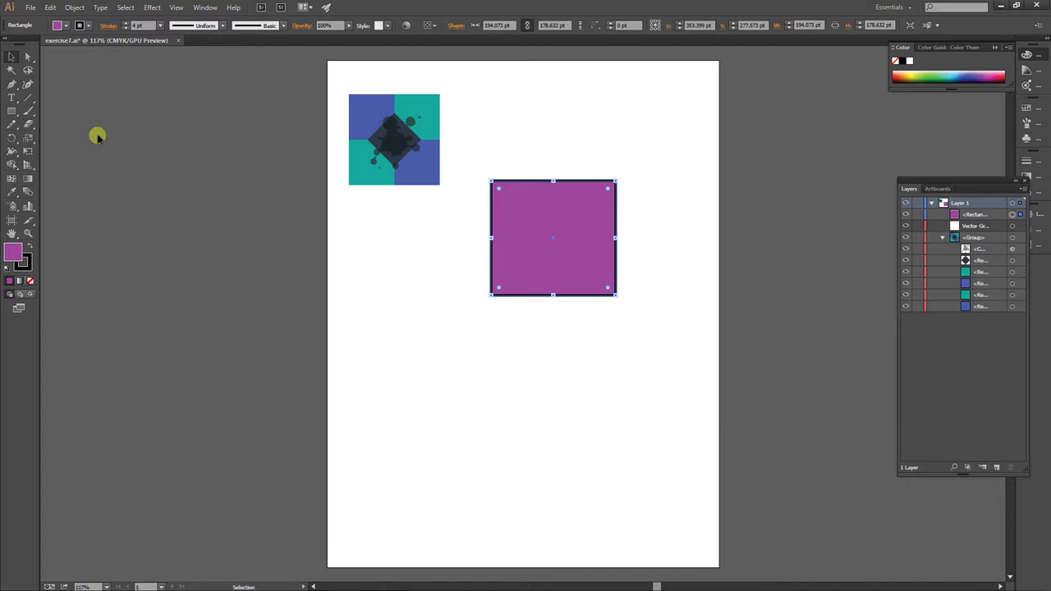
Step: Change the document color mode to RGB
{"action": "left_click", "coordinate": [50, 6]}
{"action": "mouse_move", "coordinate": [24, 6]}
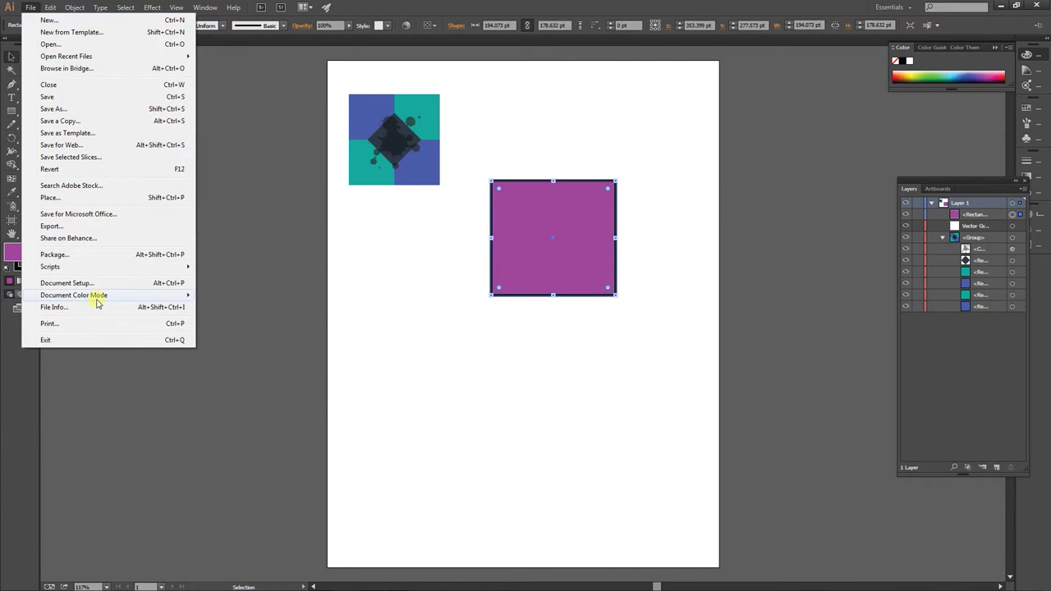
{"action": "mouse_move", "coordinate": [97, 295]}
{"action": "left_click", "coordinate": [247, 307]}
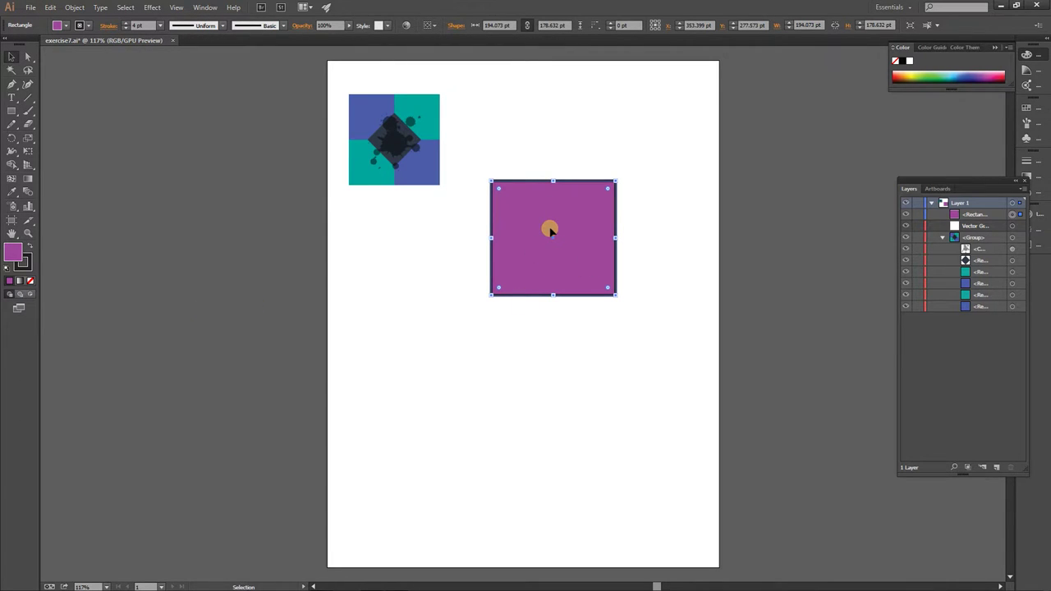
Step: Set the rectangle's fill to vivid magenta #CE17CE and move the rectangle below the graphic
{"action": "double_click", "coordinate": [12, 252]}
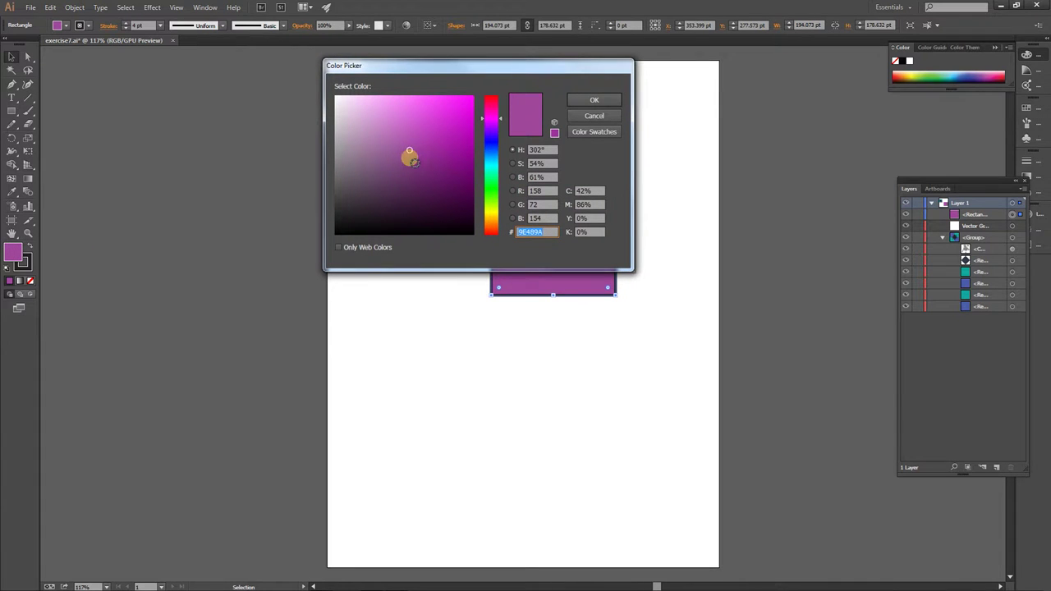
{"action": "left_click_drag", "start_coordinate": [412, 158], "coordinate": [463, 125]}
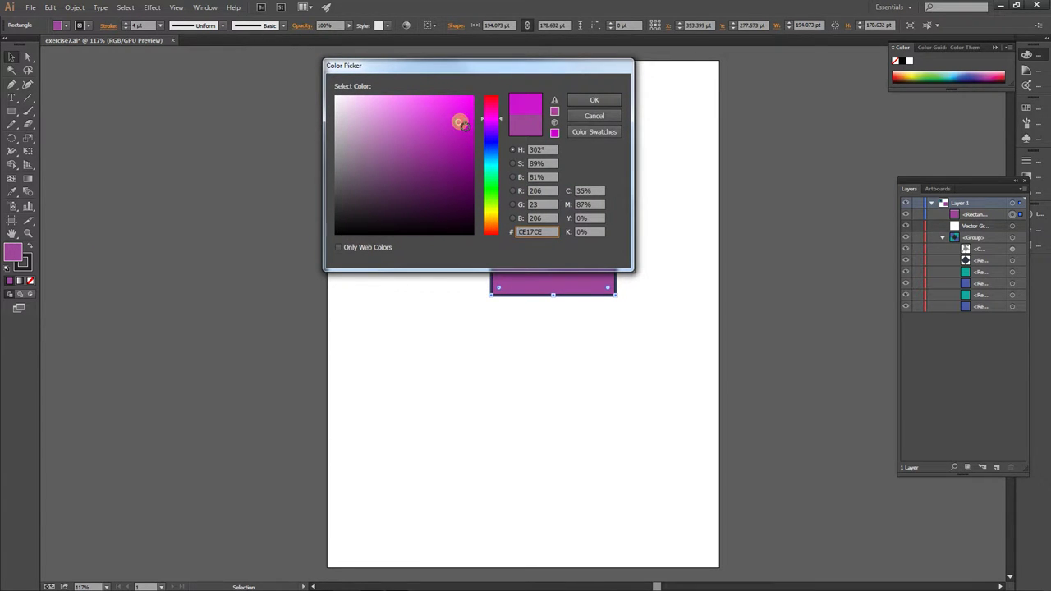
{"action": "left_click", "coordinate": [584, 100]}
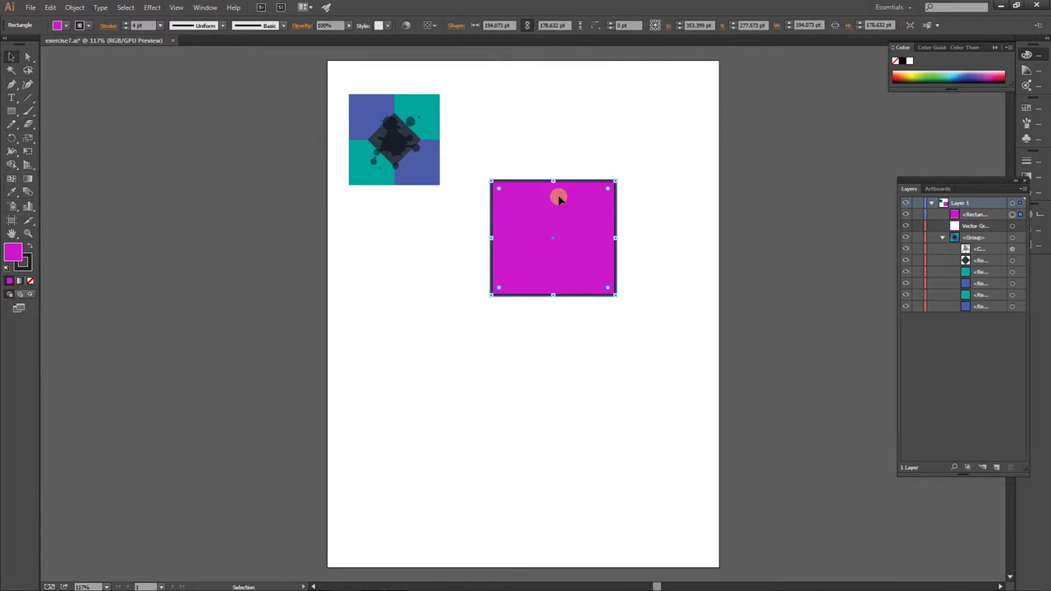
{"action": "left_click_drag", "start_coordinate": [535, 208], "coordinate": [525, 192]}
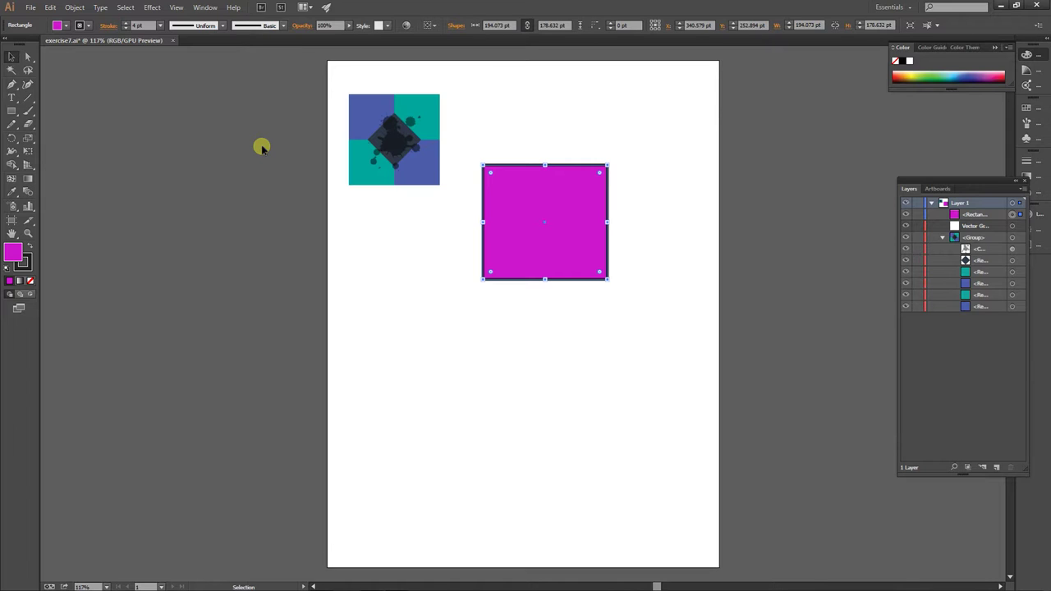
{"action": "left_click_drag", "start_coordinate": [513, 203], "coordinate": [441, 286]}
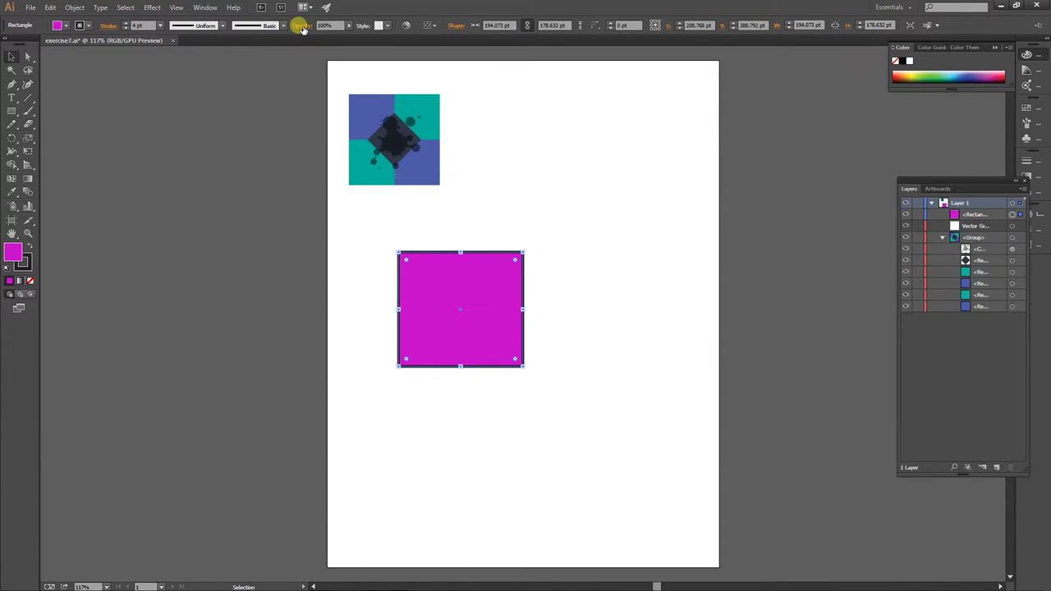
Step: Lower the rectangle's opacity to 73% and move it up so that it overlaps the splatter graphic
{"action": "left_click", "coordinate": [350, 27]}
{"action": "left_click_drag", "start_coordinate": [340, 33], "coordinate": [326, 33]}
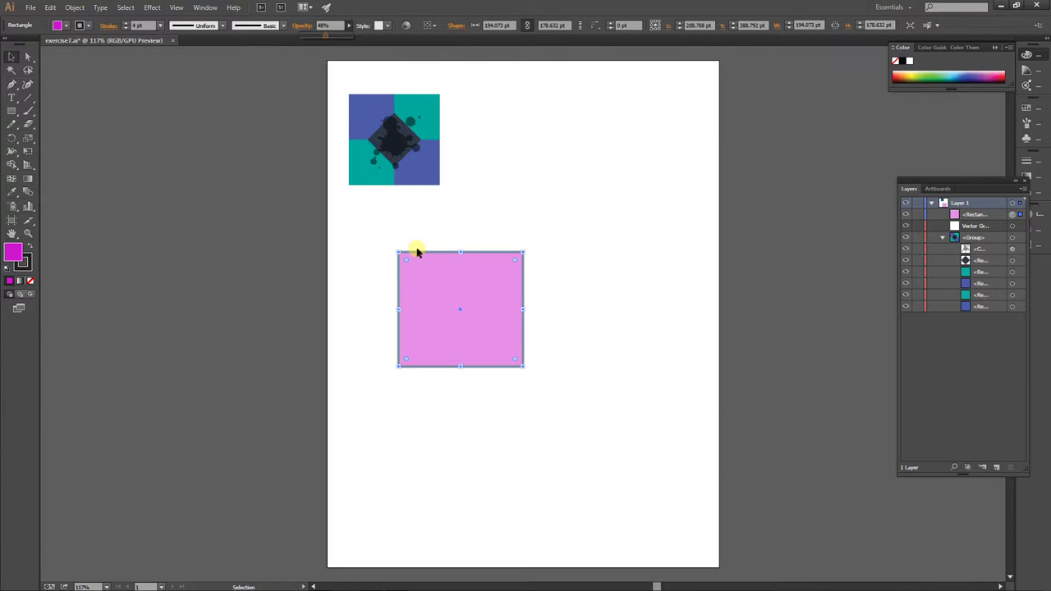
{"action": "left_click", "coordinate": [332, 27]}
{"action": "type", "text": "75"}
{"action": "key", "text": "Return"}
{"action": "left_click_drag", "start_coordinate": [433, 289], "coordinate": [430, 167]}
{"action": "left_click", "coordinate": [400, 289]}
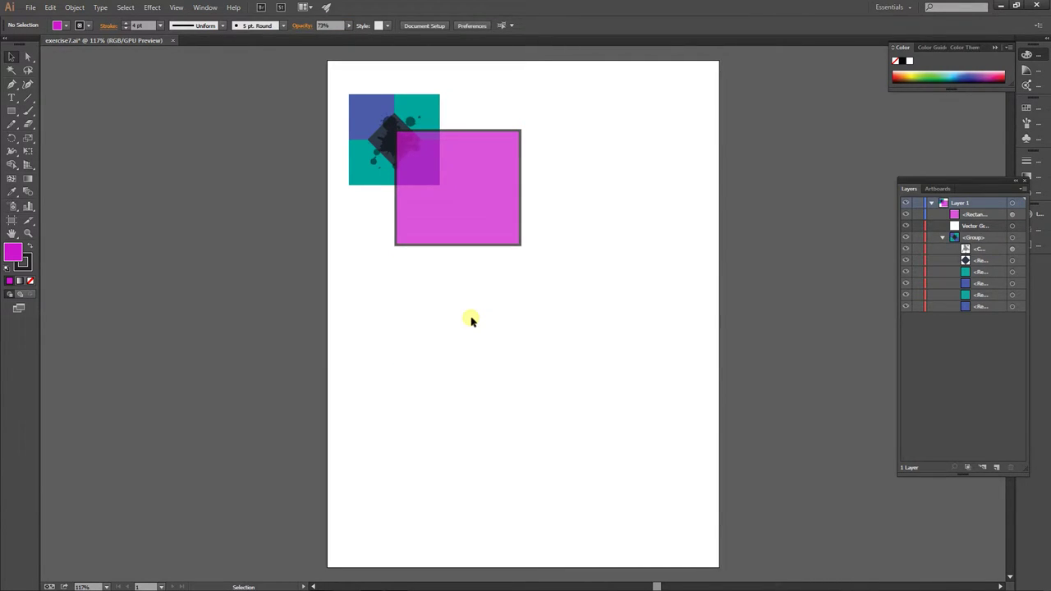
Step: Remove the magenta rectangle's stroke and move the rectangle down, clear of the graphic
{"action": "left_click", "coordinate": [473, 157]}
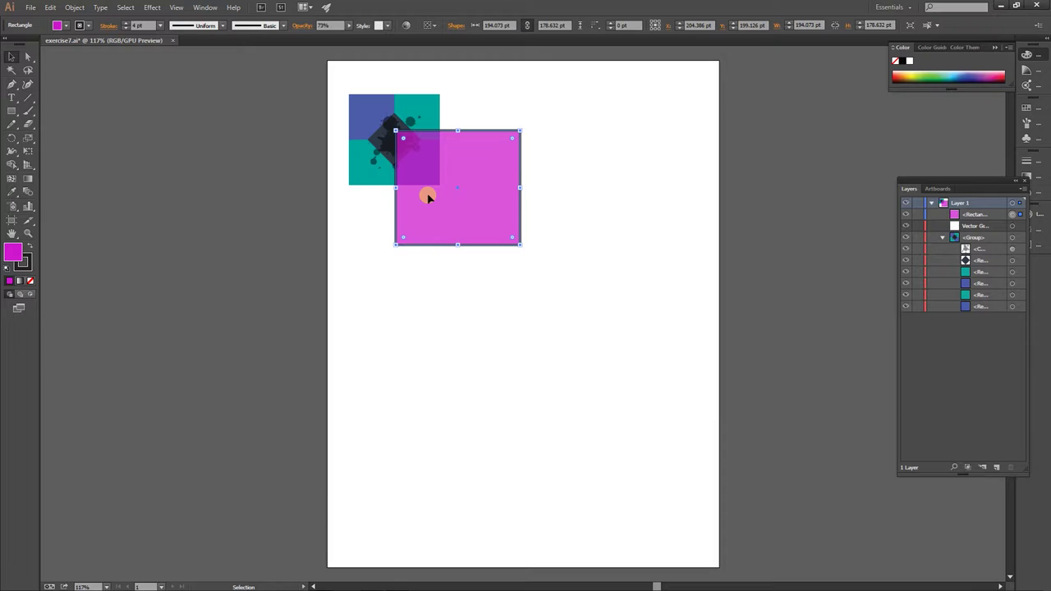
{"action": "left_click", "coordinate": [29, 260]}
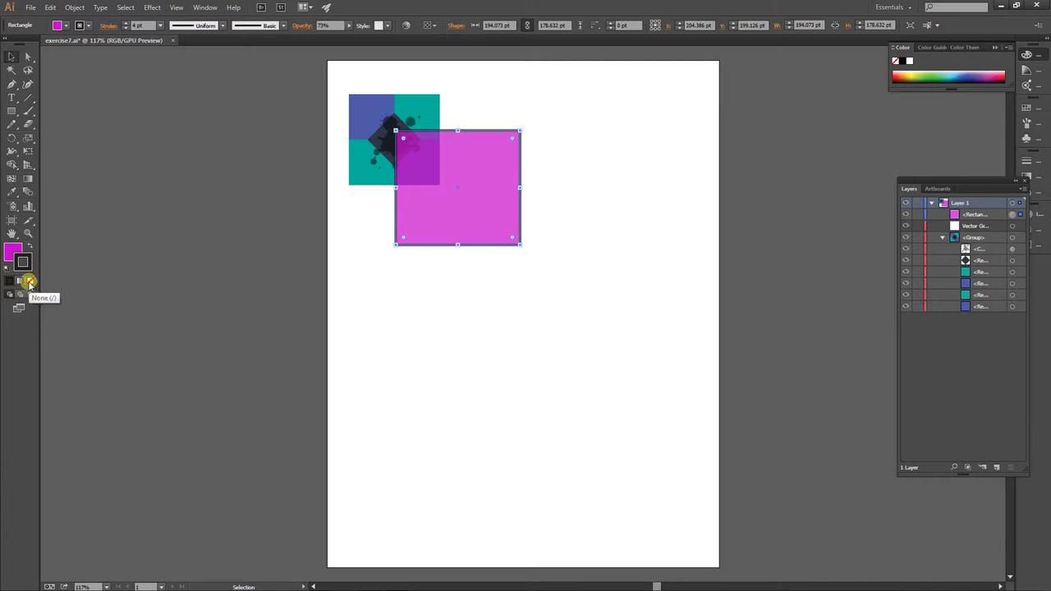
{"action": "left_click", "coordinate": [30, 281]}
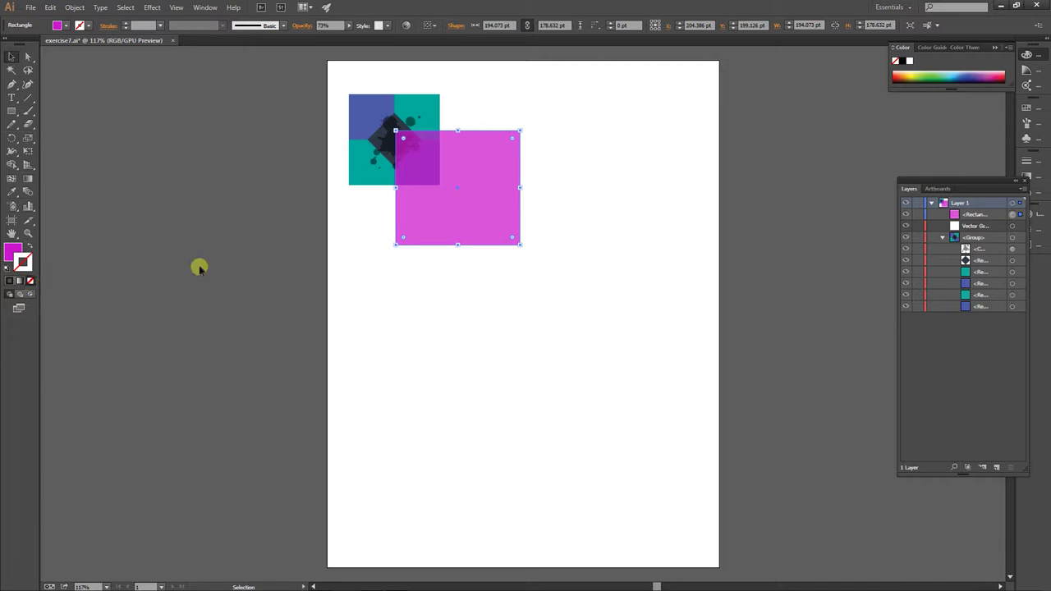
{"action": "left_click_drag", "start_coordinate": [426, 227], "coordinate": [451, 362]}
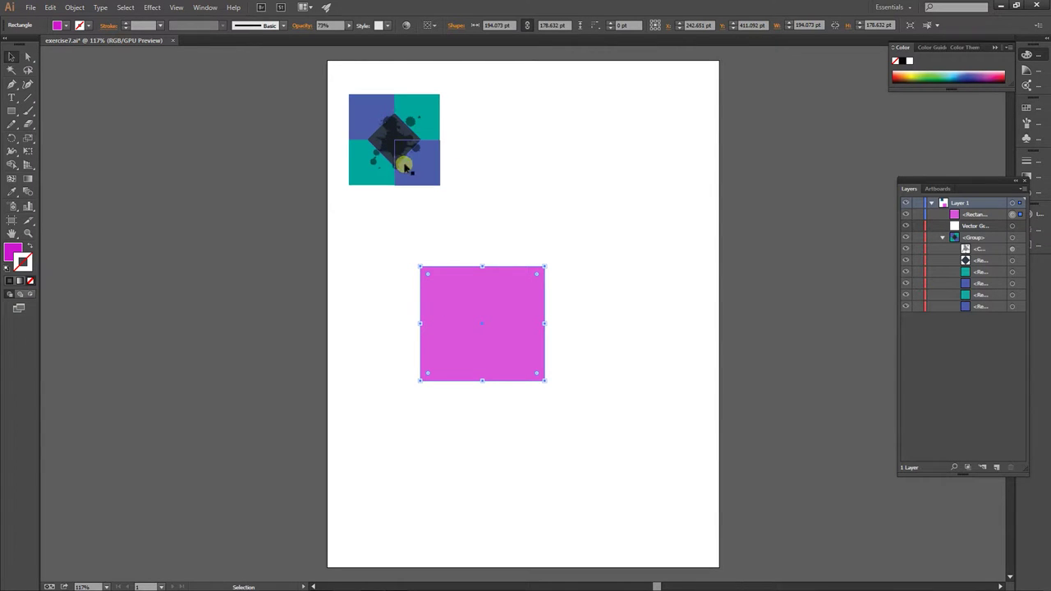
Step: Check the rectangle's opacity options and move the rectangle back over the lower-right part of the graphic
{"action": "left_click", "coordinate": [303, 27]}
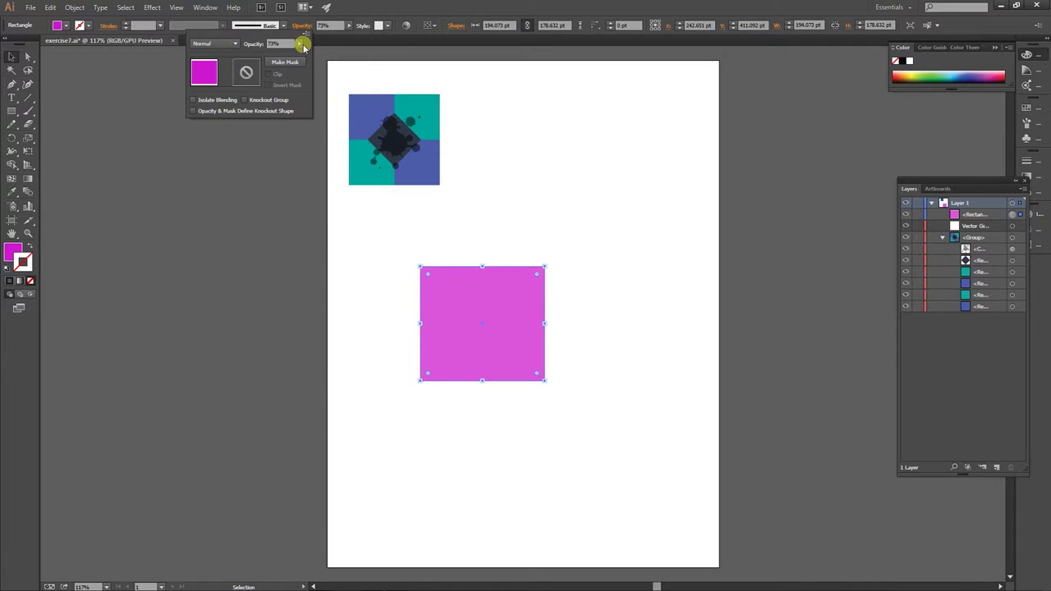
{"action": "left_click", "coordinate": [433, 291]}
{"action": "left_click_drag", "start_coordinate": [449, 285], "coordinate": [412, 145]}
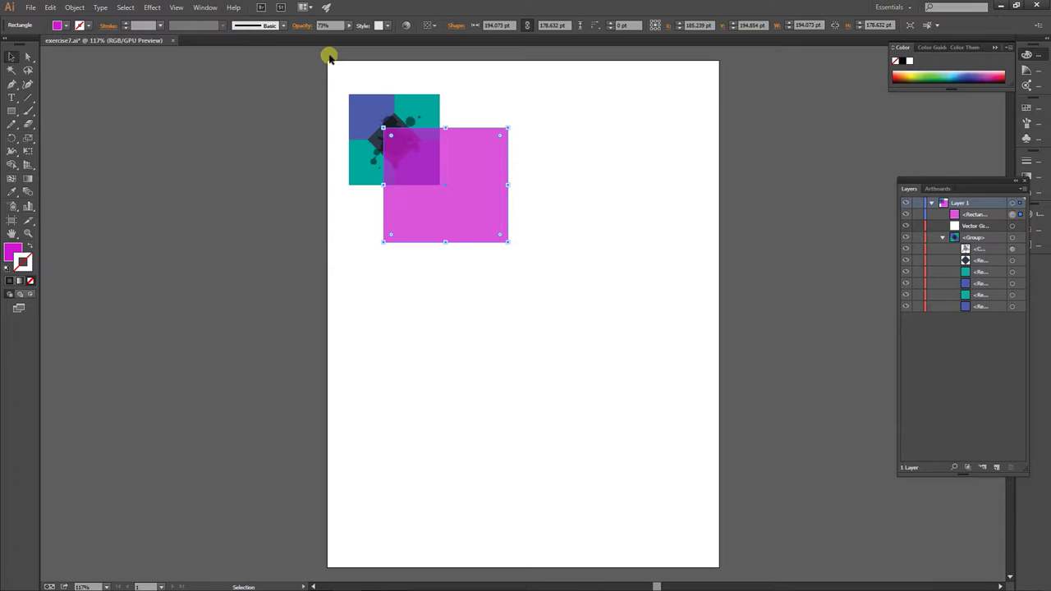
Step: Set the rectangle's blending mode to Overlay and move the rectangle up and left over most of the splatter graphic
{"action": "left_click", "coordinate": [304, 27]}
{"action": "left_click", "coordinate": [233, 43]}
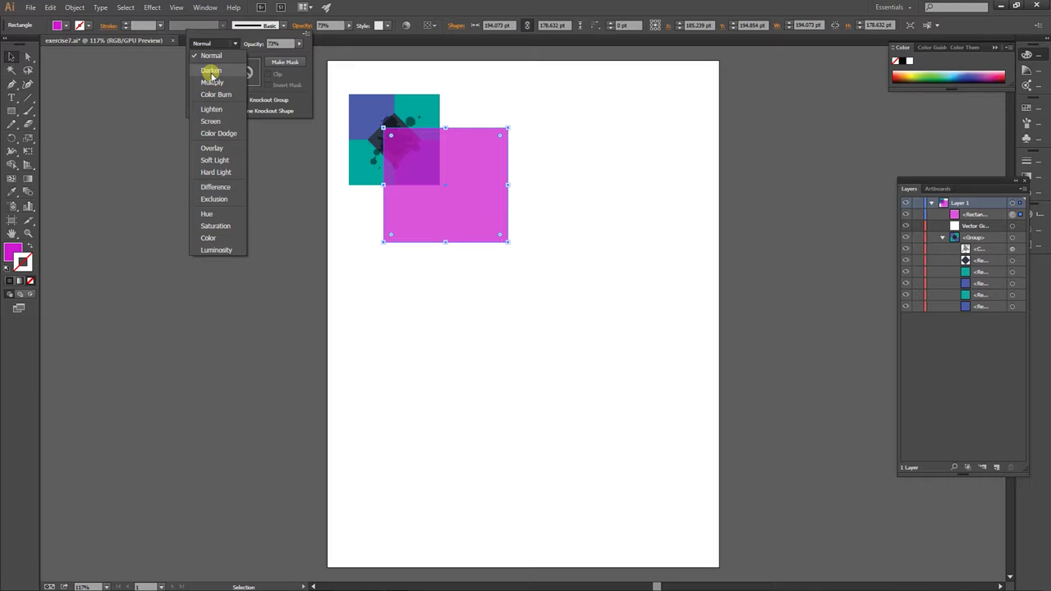
{"action": "left_click", "coordinate": [226, 151]}
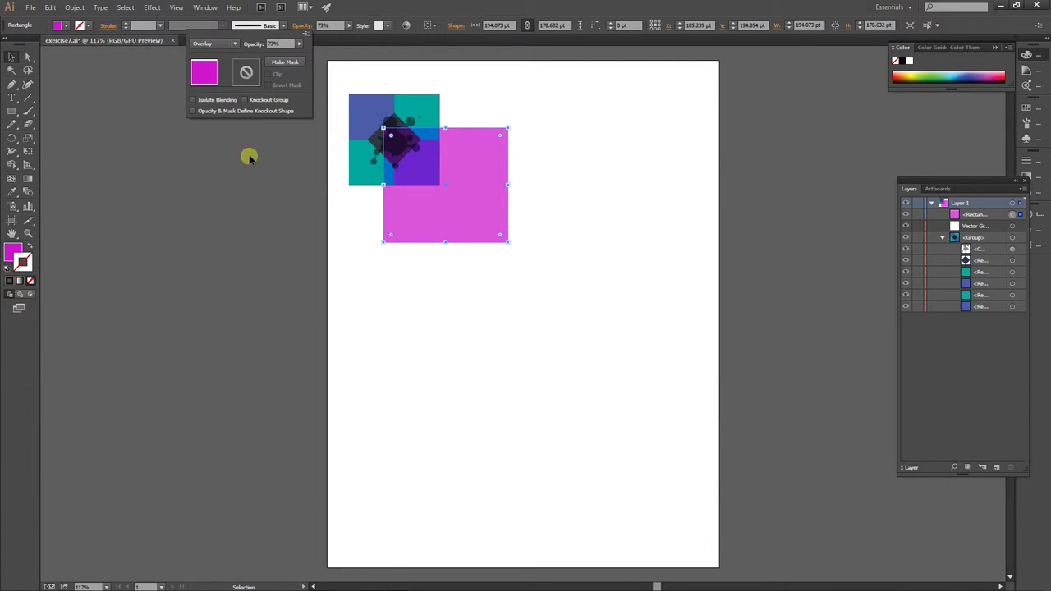
{"action": "left_click", "coordinate": [442, 208]}
{"action": "left_click_drag", "start_coordinate": [460, 209], "coordinate": [430, 192]}
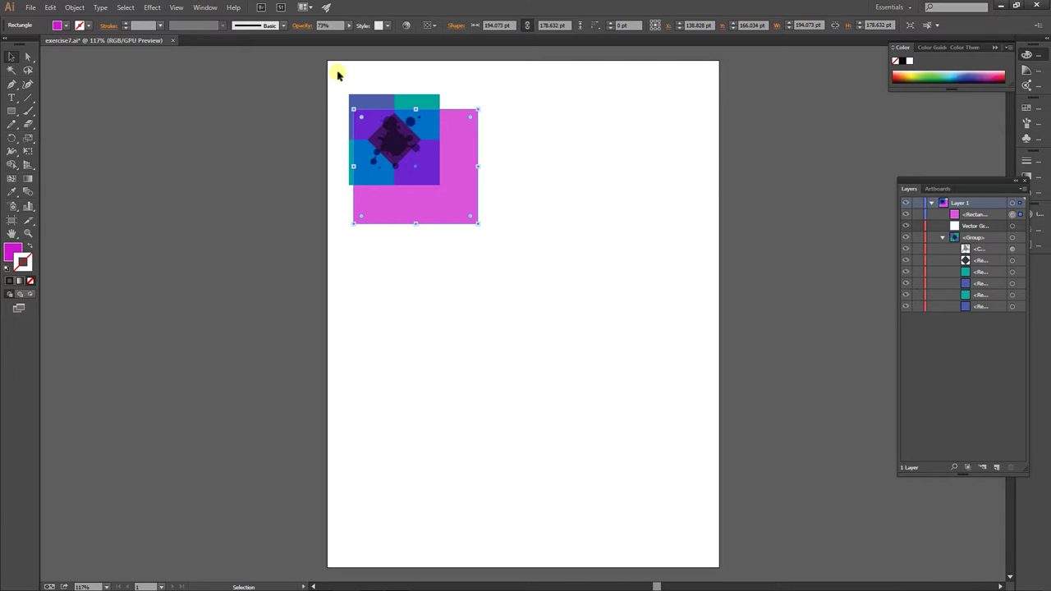
Step: Restore the rectangle to Normal blending at 100% opacity and move it below the graphic
{"action": "left_click", "coordinate": [302, 25]}
{"action": "left_click", "coordinate": [221, 44]}
{"action": "left_click", "coordinate": [211, 56]}
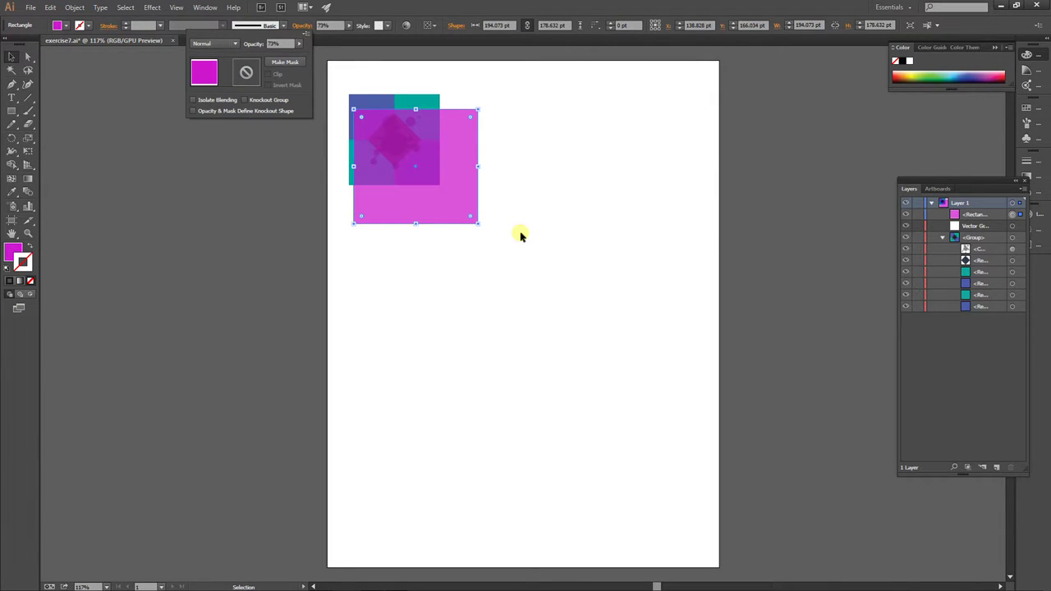
{"action": "left_click", "coordinate": [299, 44]}
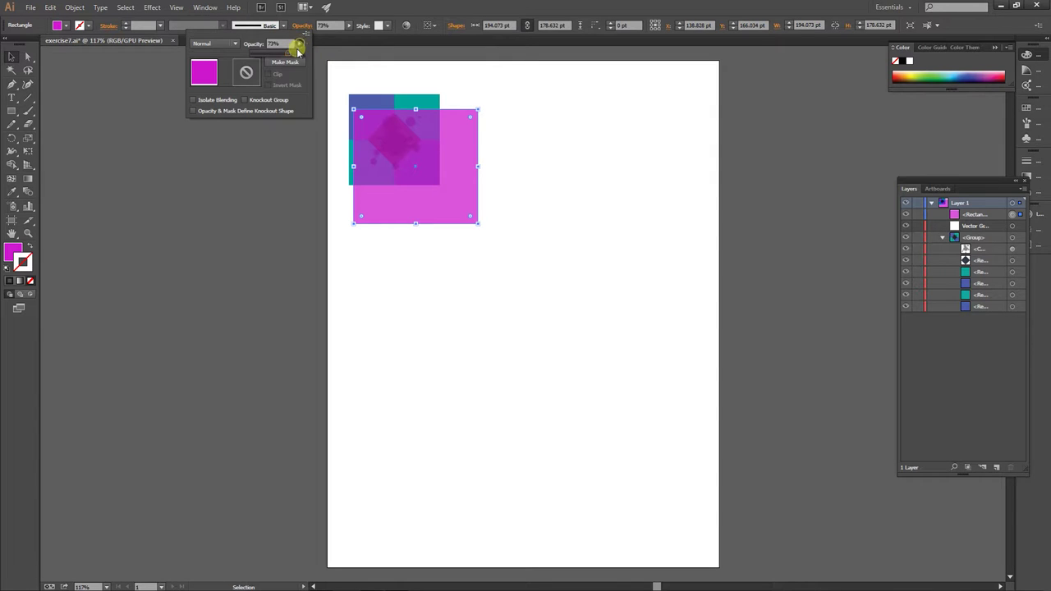
{"action": "left_click_drag", "start_coordinate": [289, 54], "coordinate": [505, 320]}
{"action": "left_click", "coordinate": [422, 169]}
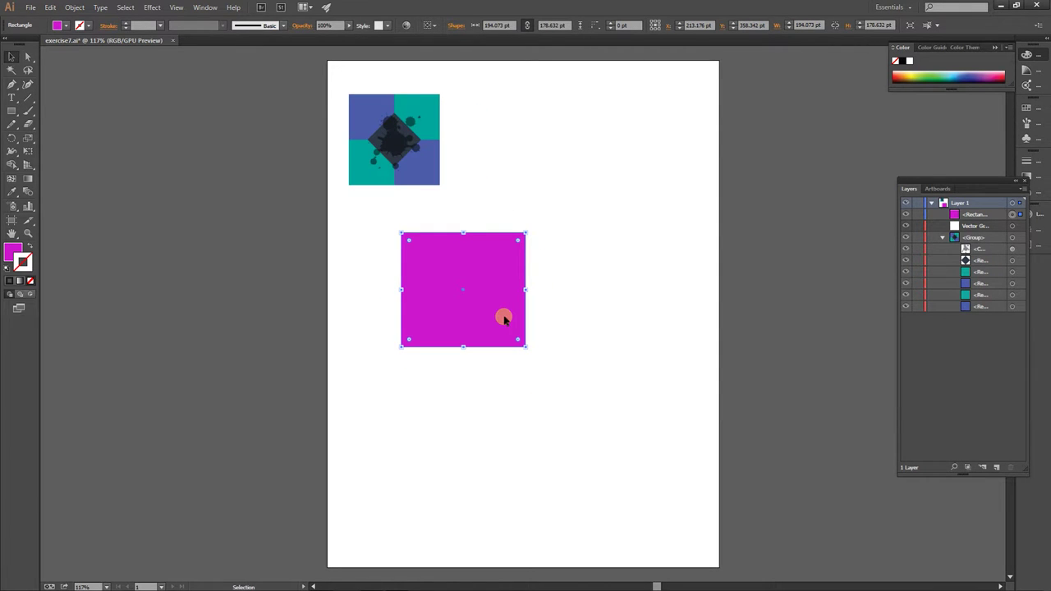
Step: Move the Layers panel aside and apply a linear gradient to the rectangle's stroke
{"action": "left_click_drag", "start_coordinate": [999, 175], "coordinate": [964, 218]}
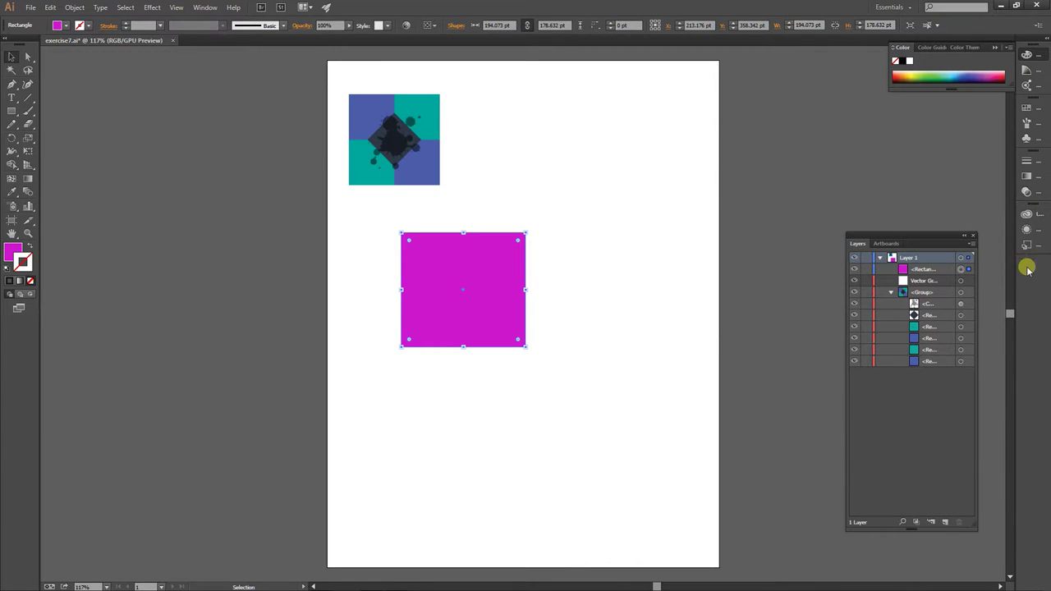
{"action": "left_click", "coordinate": [1027, 179]}
{"action": "left_click", "coordinate": [1028, 179]}
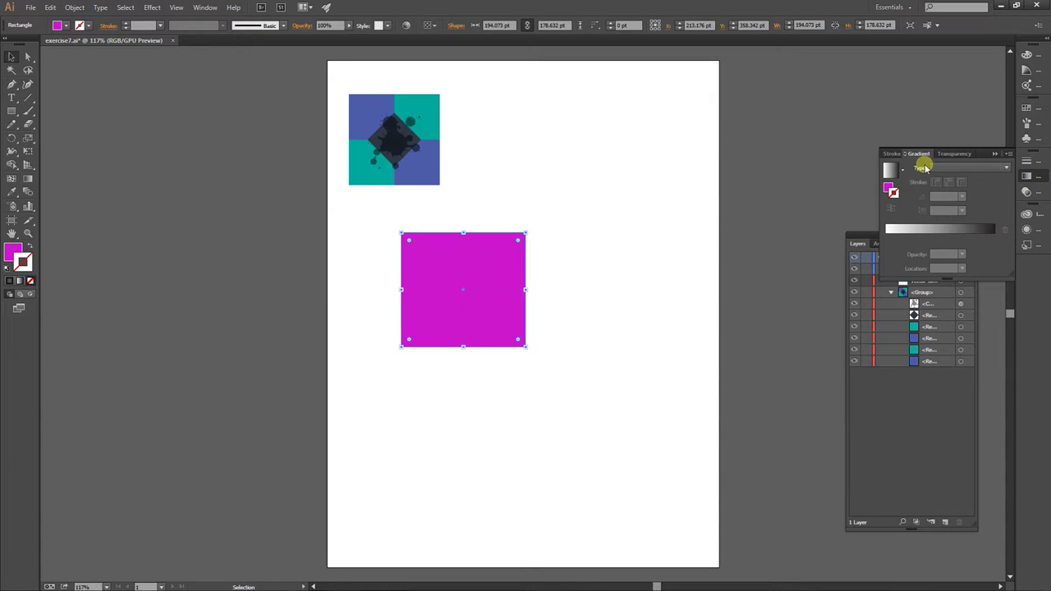
{"action": "left_click", "coordinate": [954, 169]}
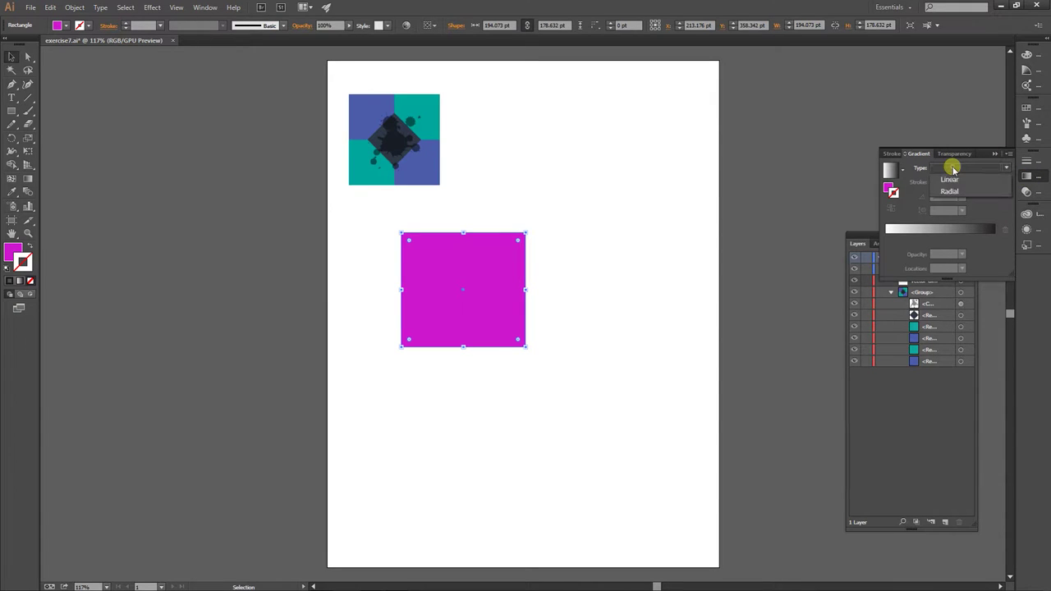
{"action": "left_click", "coordinate": [951, 179]}
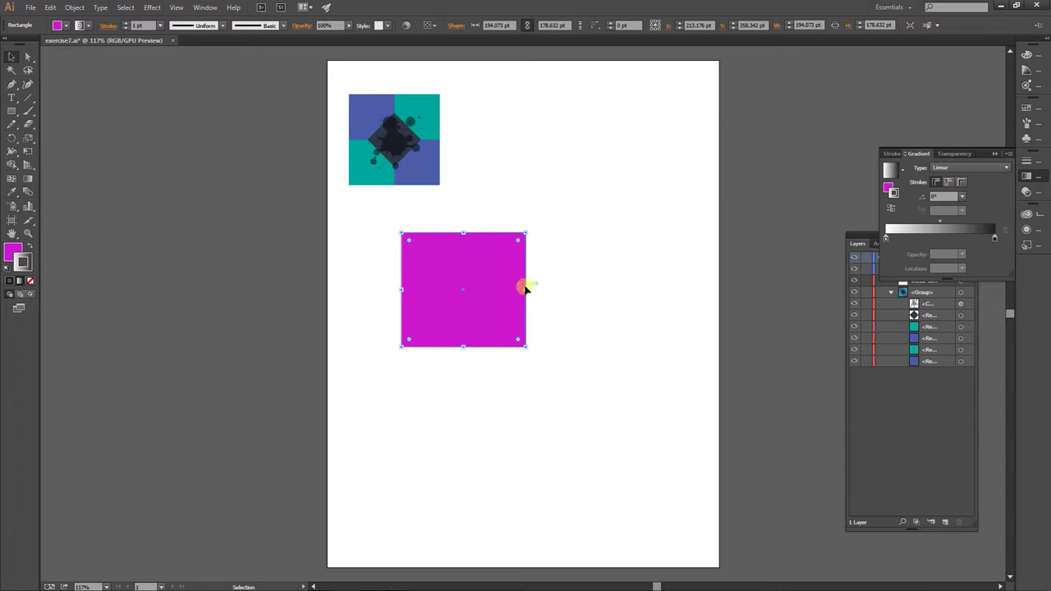
Step: Make the rectangle's fill active and apply a linear gradient to it
{"action": "left_click", "coordinate": [10, 245]}
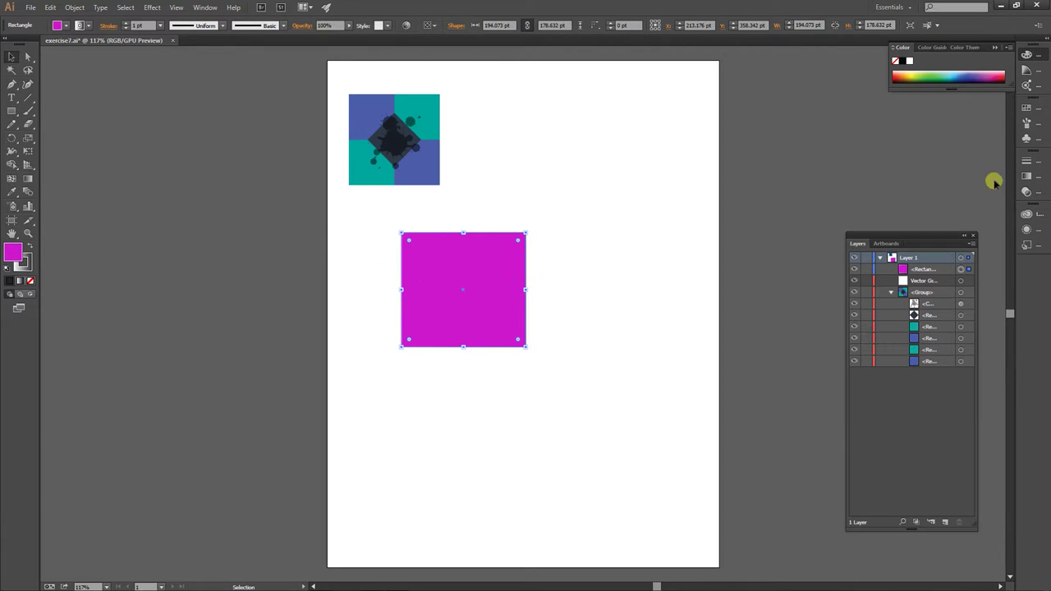
{"action": "left_click", "coordinate": [1043, 175]}
{"action": "left_click", "coordinate": [944, 168]}
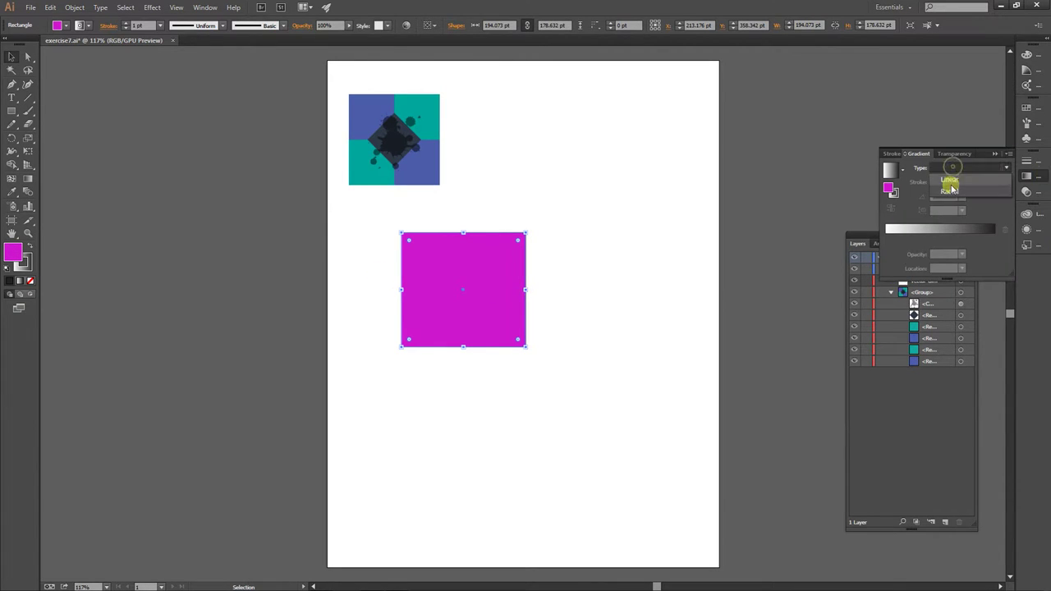
{"action": "left_click", "coordinate": [948, 184]}
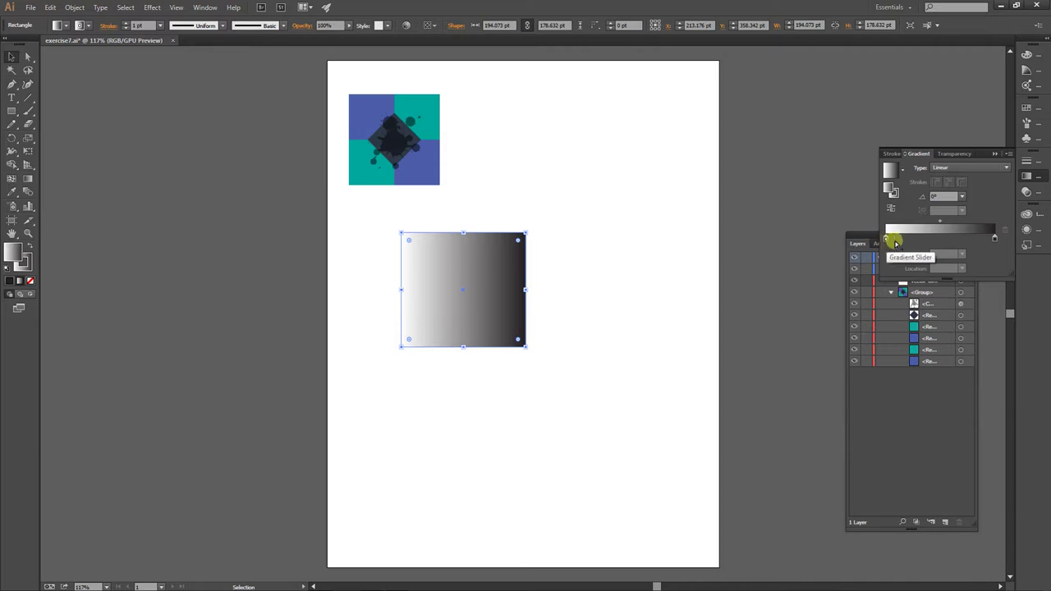
Step: Recolor the black end stop of the fill gradient with the dark blue swatch
{"action": "double_click", "coordinate": [994, 239]}
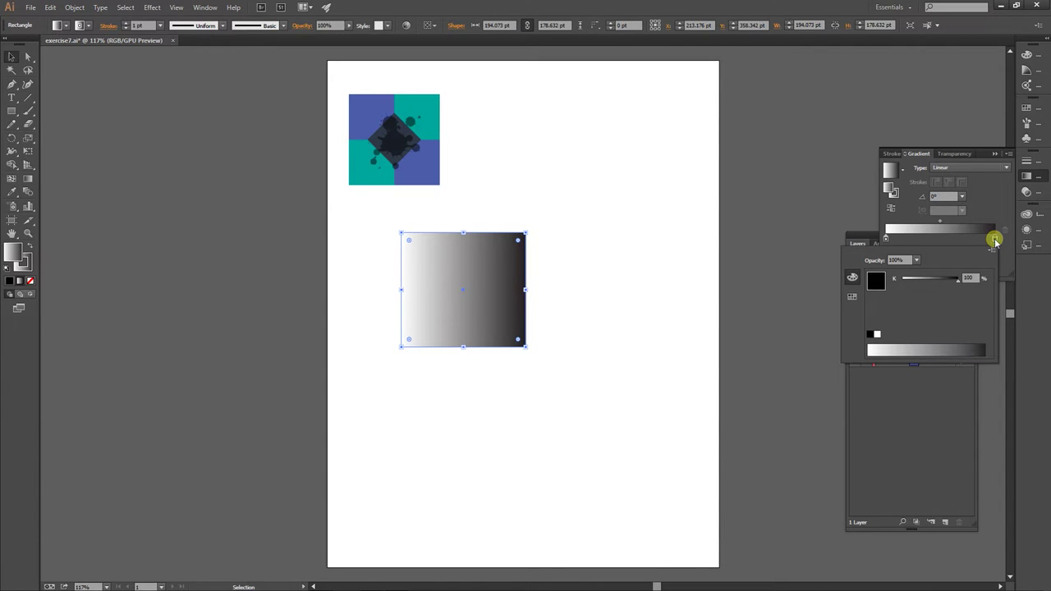
{"action": "left_click_drag", "start_coordinate": [959, 280], "coordinate": [982, 284]}
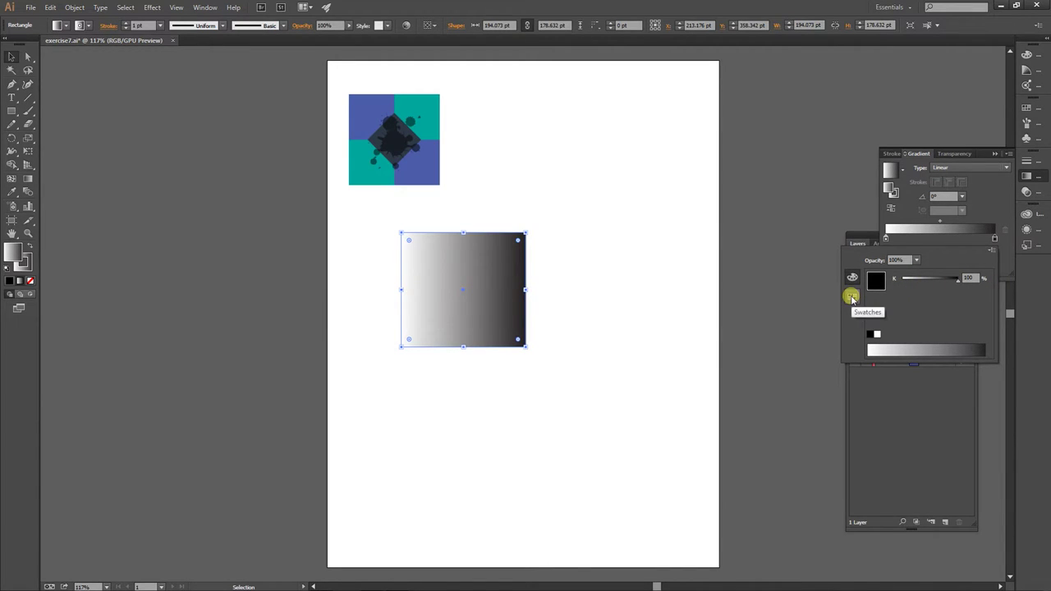
{"action": "left_click", "coordinate": [851, 297]}
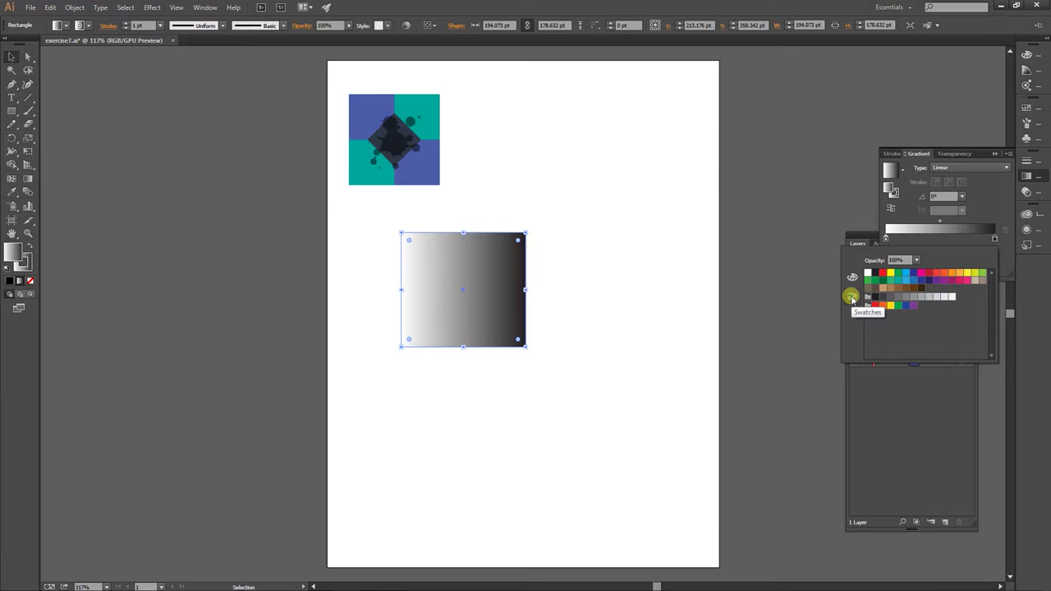
{"action": "left_click", "coordinate": [916, 276]}
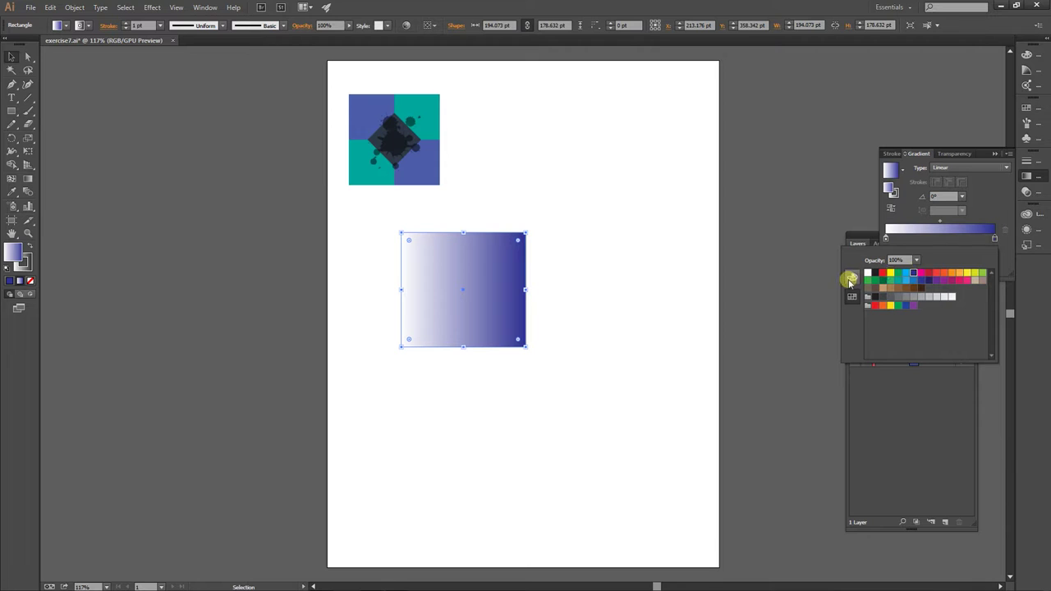
Step: Pick a green, #0F9400, from the color spectrum for the gradient's end stop
{"action": "left_click", "coordinate": [851, 280]}
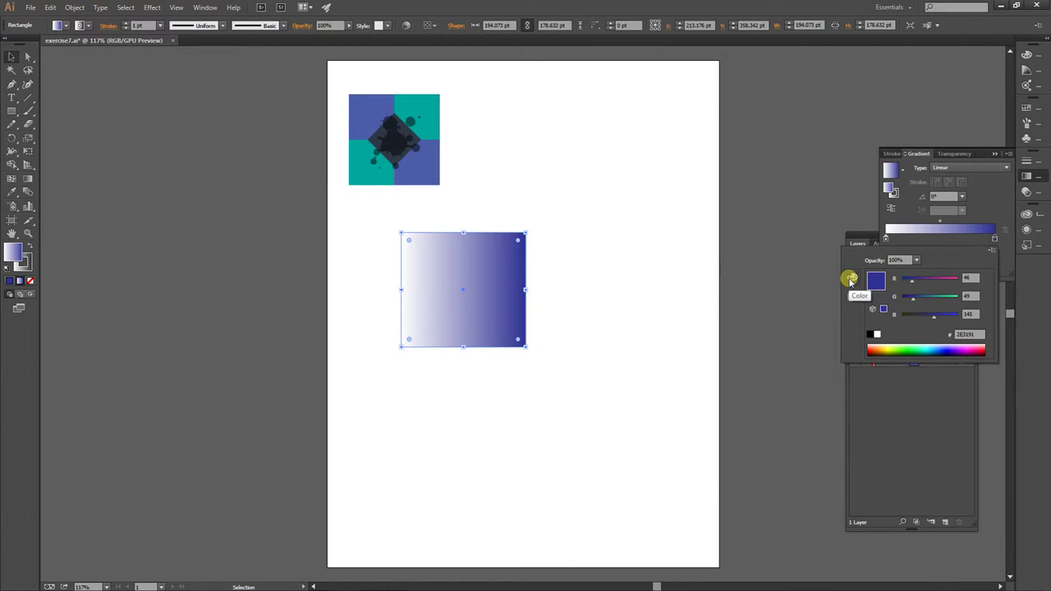
{"action": "left_click_drag", "start_coordinate": [918, 351], "coordinate": [981, 353]}
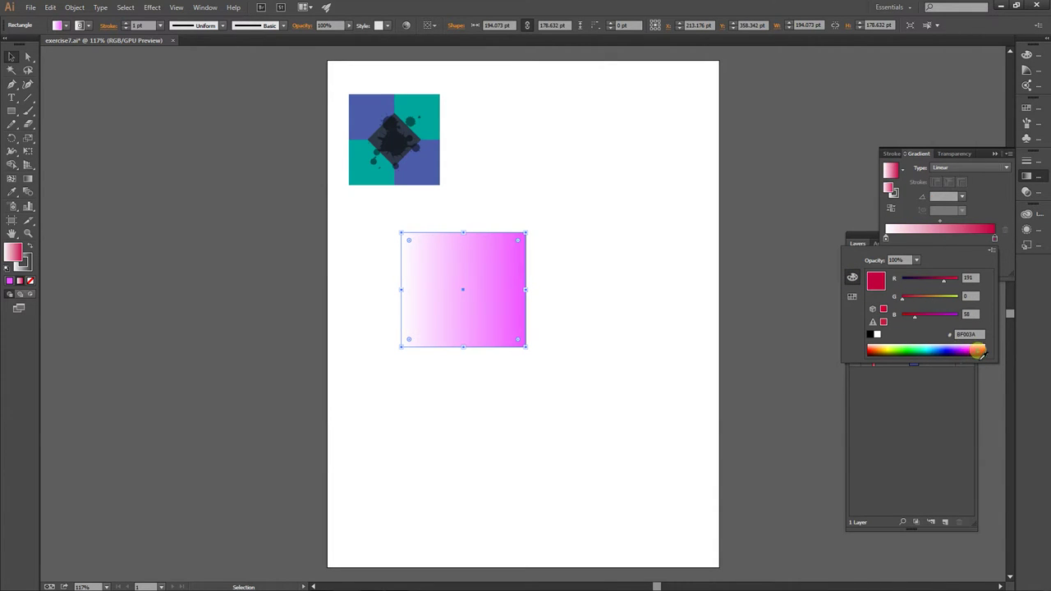
{"action": "left_click", "coordinate": [910, 353]}
{"action": "left_click_drag", "start_coordinate": [910, 353], "coordinate": [908, 355]}
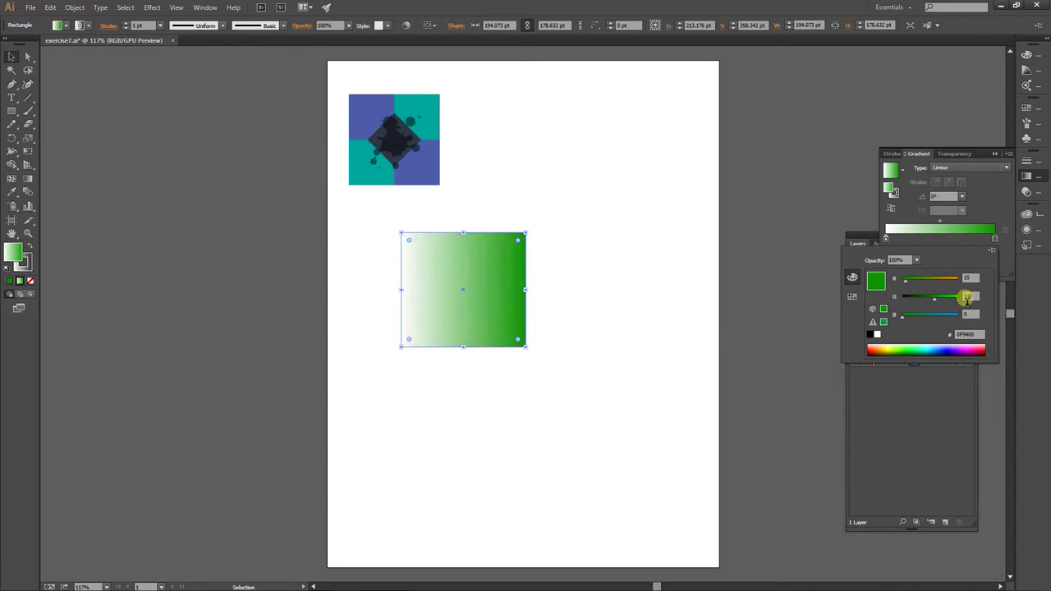
Step: Cycle the end stop's color model through HSB and CMYK, returning to RGB
{"action": "left_click", "coordinate": [993, 249]}
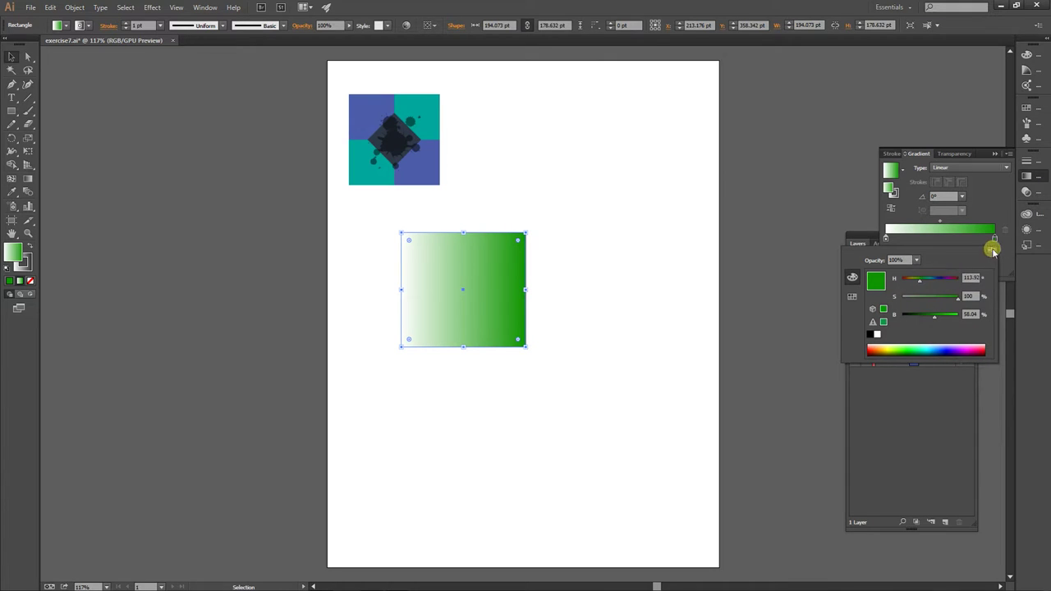
{"action": "left_click", "coordinate": [992, 249]}
{"action": "left_click", "coordinate": [956, 291]}
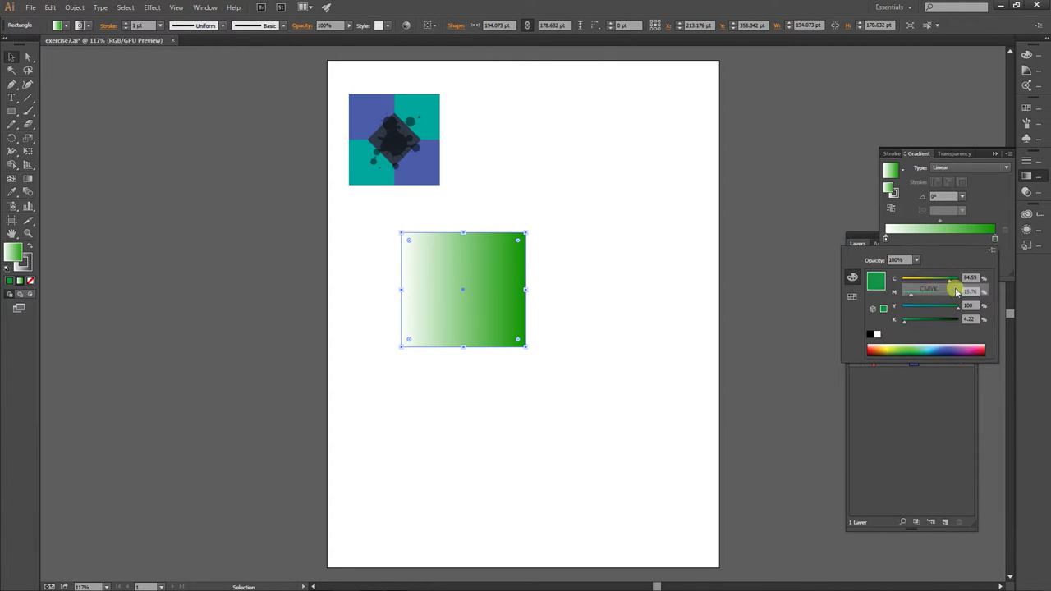
{"action": "left_click", "coordinate": [990, 249]}
{"action": "left_click", "coordinate": [950, 265]}
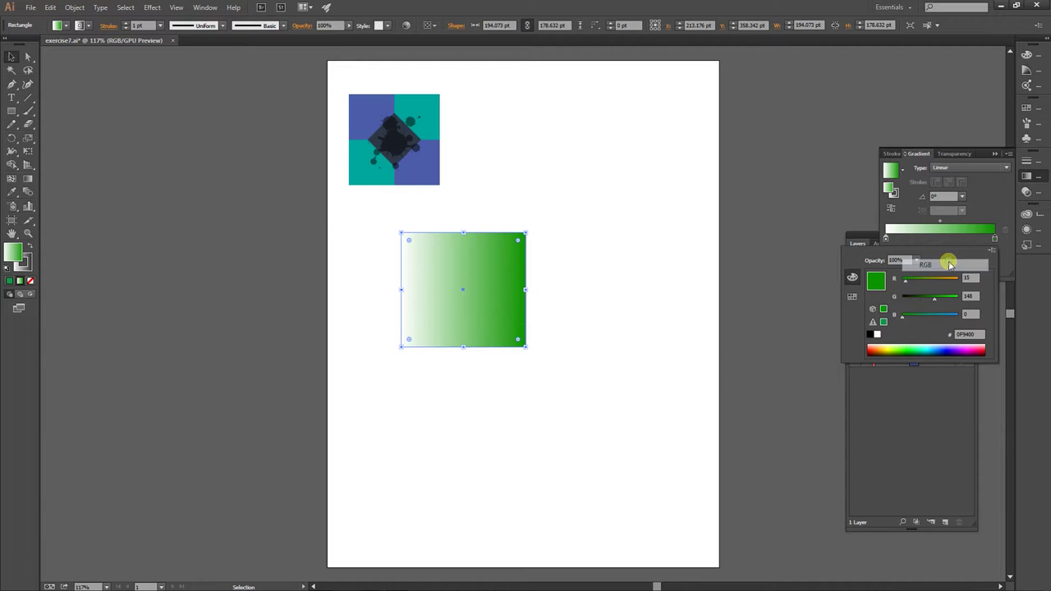
Step: Switch the end stop's color model to HSB and adjust it to a deep blue with a hue of about 198°
{"action": "left_click", "coordinate": [990, 249]}
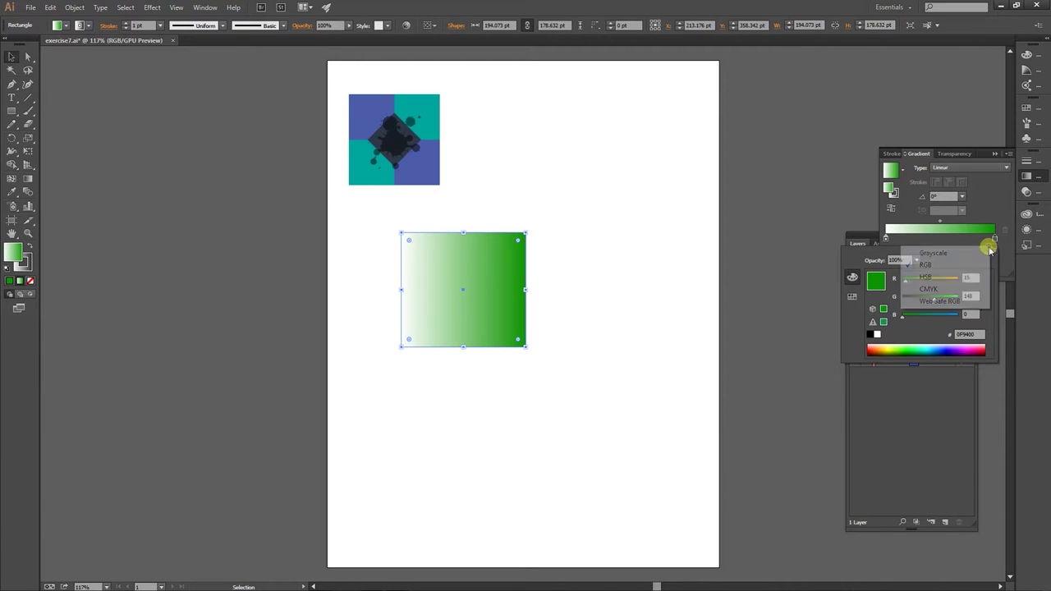
{"action": "left_click", "coordinate": [926, 277]}
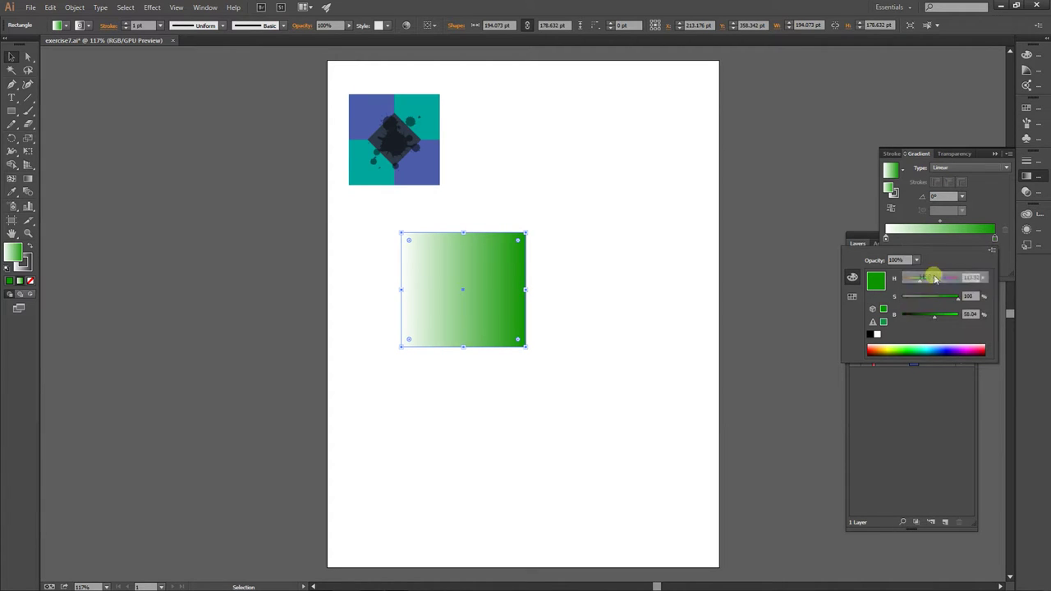
{"action": "left_click_drag", "start_coordinate": [936, 290], "coordinate": [931, 317]}
{"action": "left_click", "coordinate": [938, 317]}
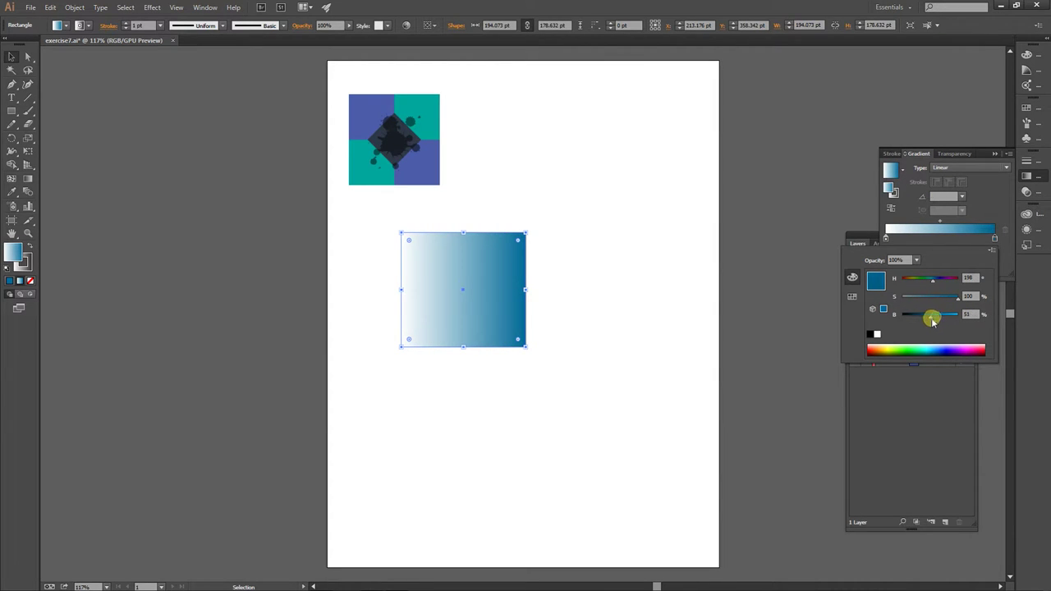
{"action": "double_click", "coordinate": [15, 254]}
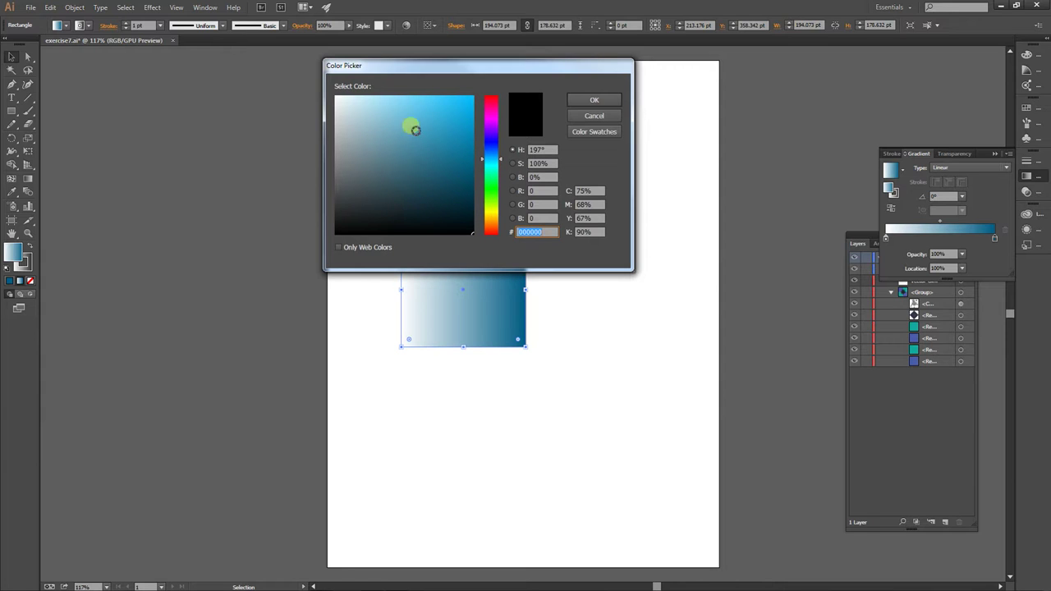
{"action": "left_click", "coordinate": [583, 116]}
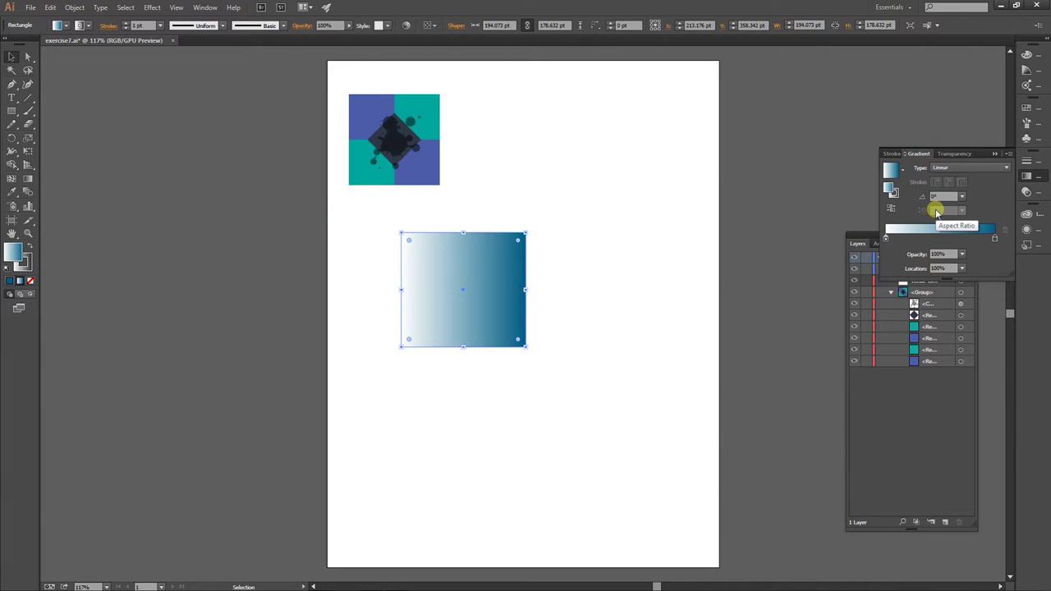
Step: Switch the gradient's white starting stop to HSB and color it green, with a hue of about 107°
{"action": "double_click", "coordinate": [887, 240]}
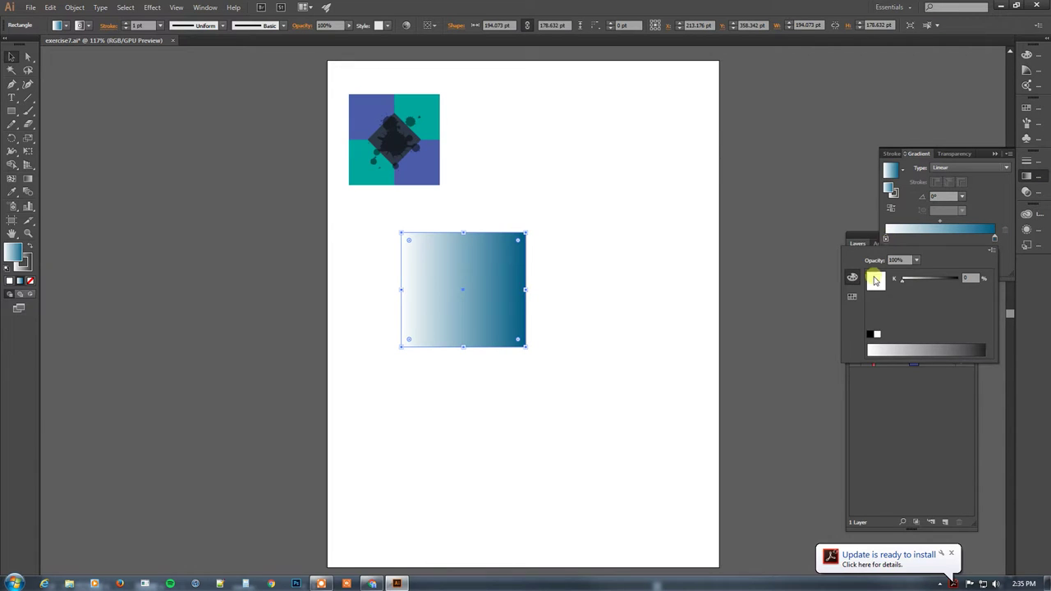
{"action": "left_click", "coordinate": [987, 255]}
{"action": "left_click", "coordinate": [961, 275]}
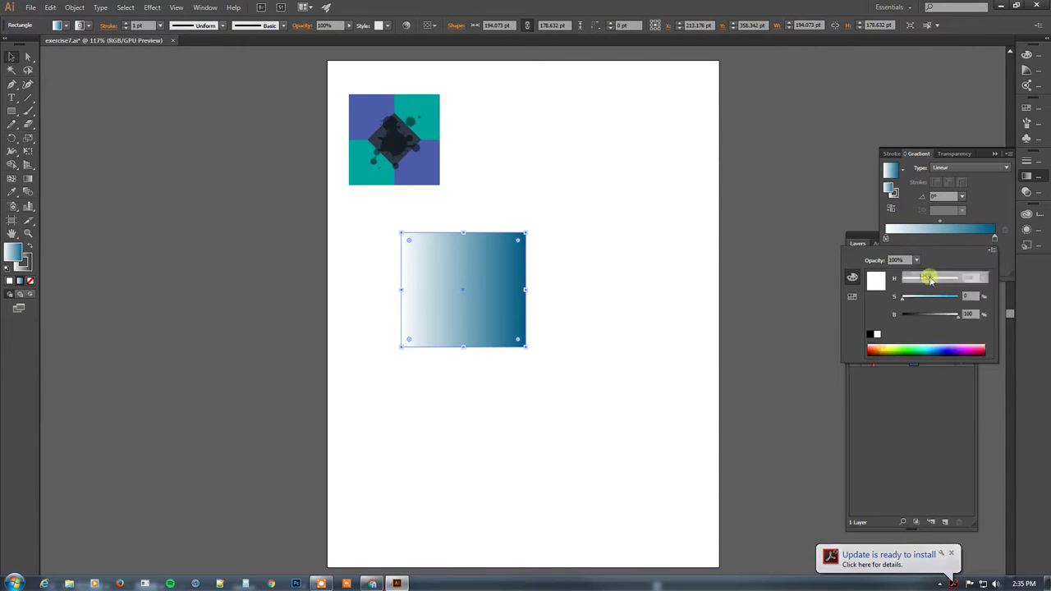
{"action": "left_click", "coordinate": [933, 280]}
{"action": "left_click", "coordinate": [903, 350]}
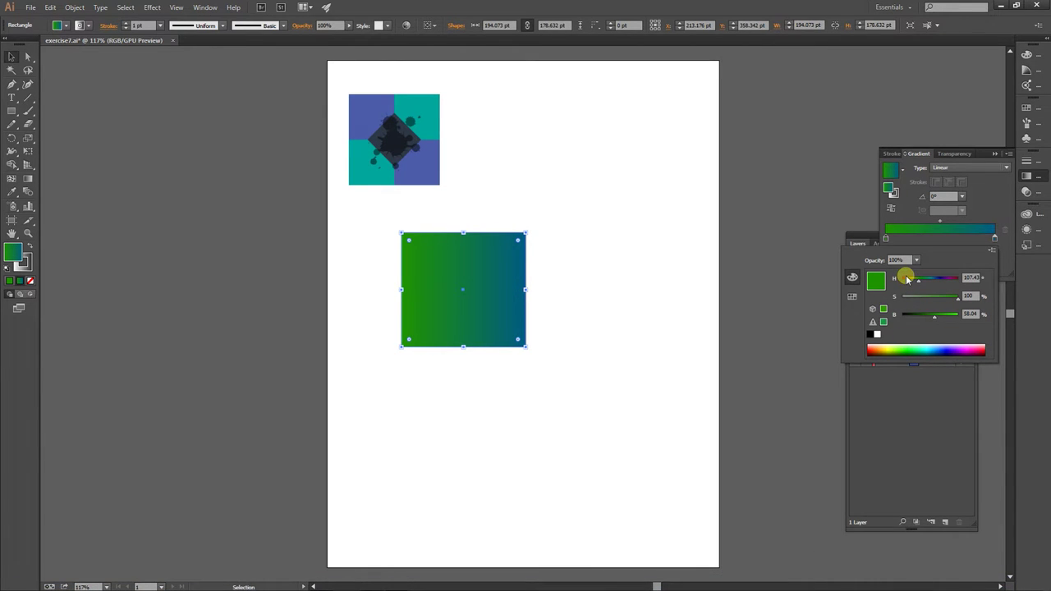
Step: Change the starting stop to a pale mint green with about 148° hue, 14% saturation and 95% brightness
{"action": "left_click", "coordinate": [919, 354]}
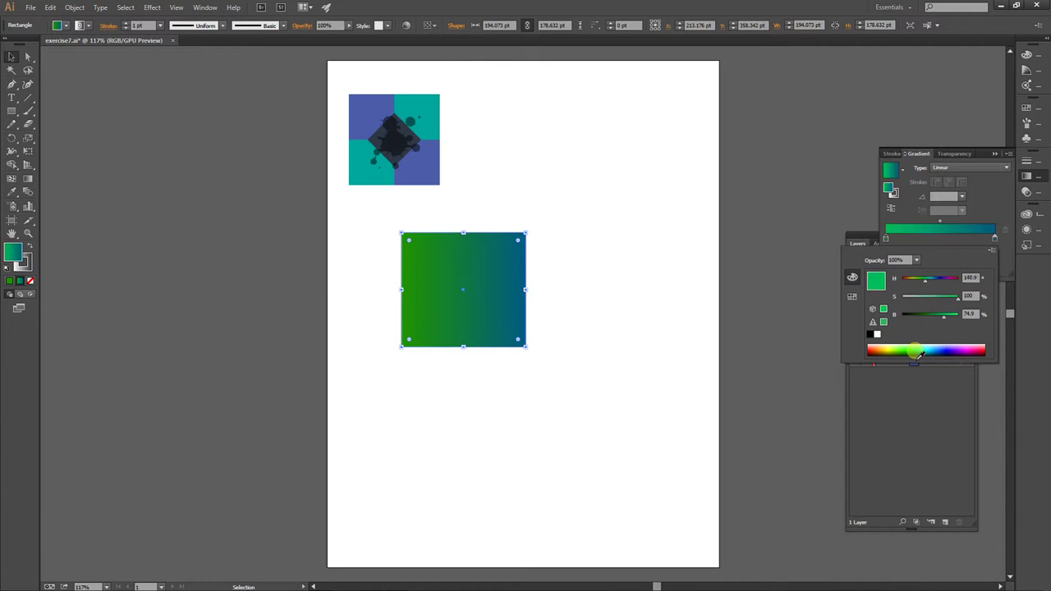
{"action": "left_click_drag", "start_coordinate": [955, 298], "coordinate": [910, 302]}
{"action": "left_click", "coordinate": [927, 297]}
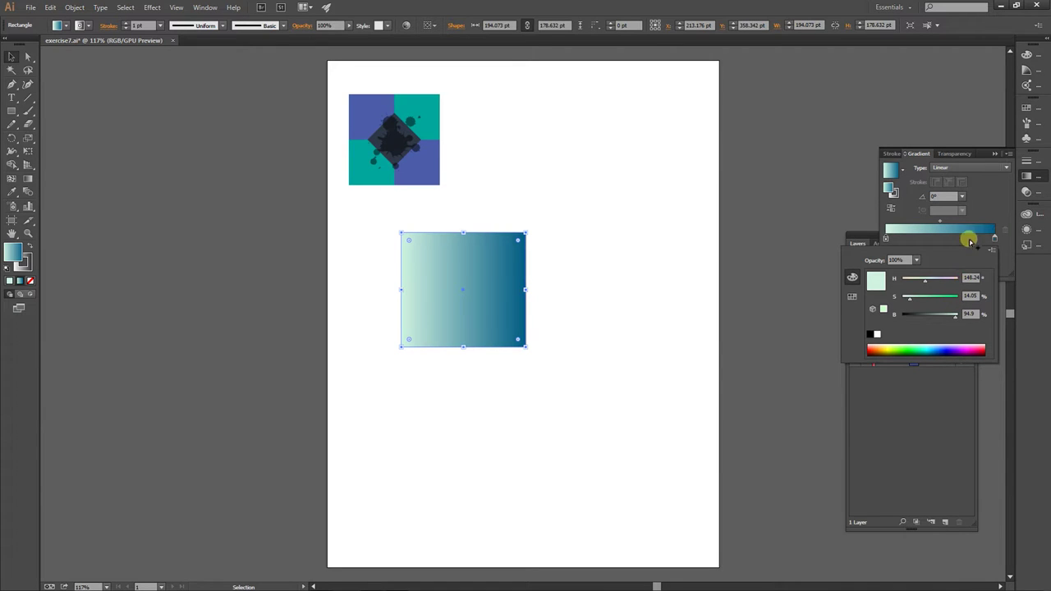
{"action": "left_click", "coordinate": [989, 199]}
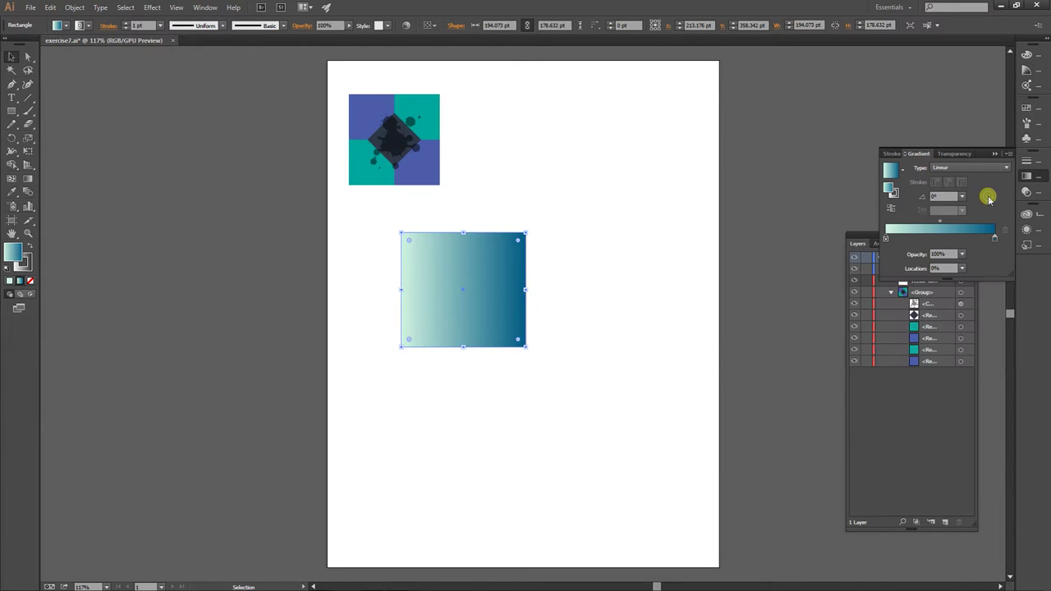
Step: Try a Radial gradient type and a 90° rotation on the rectangle, restoring the Linear type and undoing the rotation
{"action": "left_click", "coordinate": [558, 377]}
{"action": "left_click", "coordinate": [982, 169]}
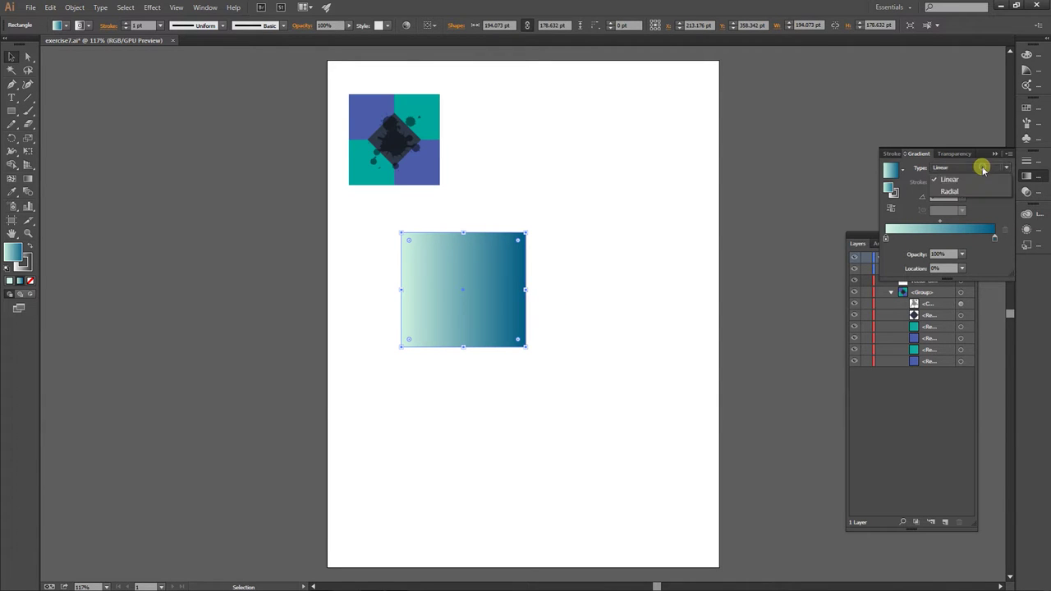
{"action": "left_click", "coordinate": [981, 195]}
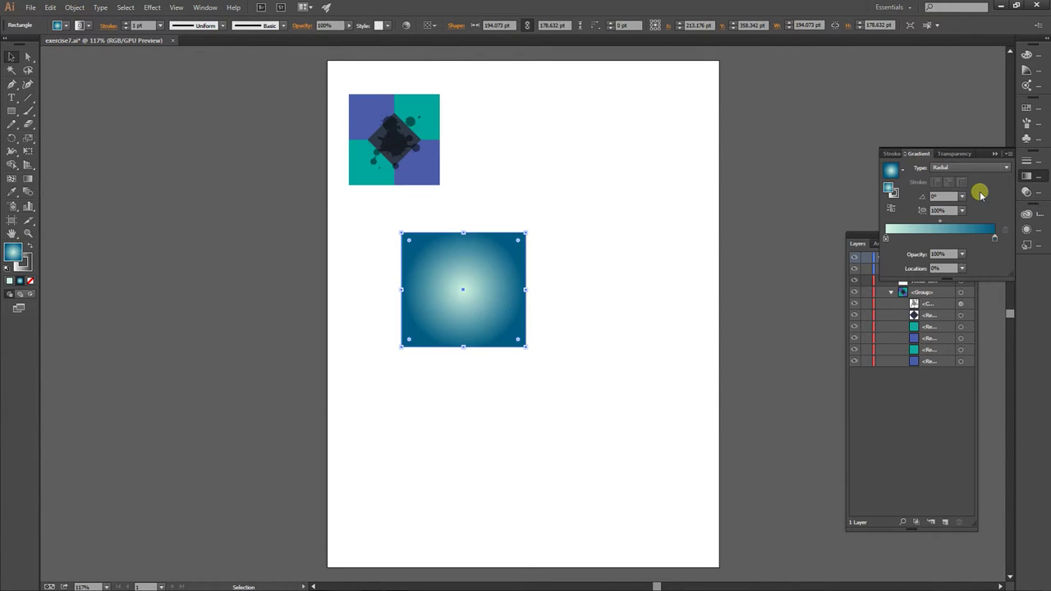
{"action": "left_click", "coordinate": [978, 168]}
{"action": "left_click", "coordinate": [978, 181]}
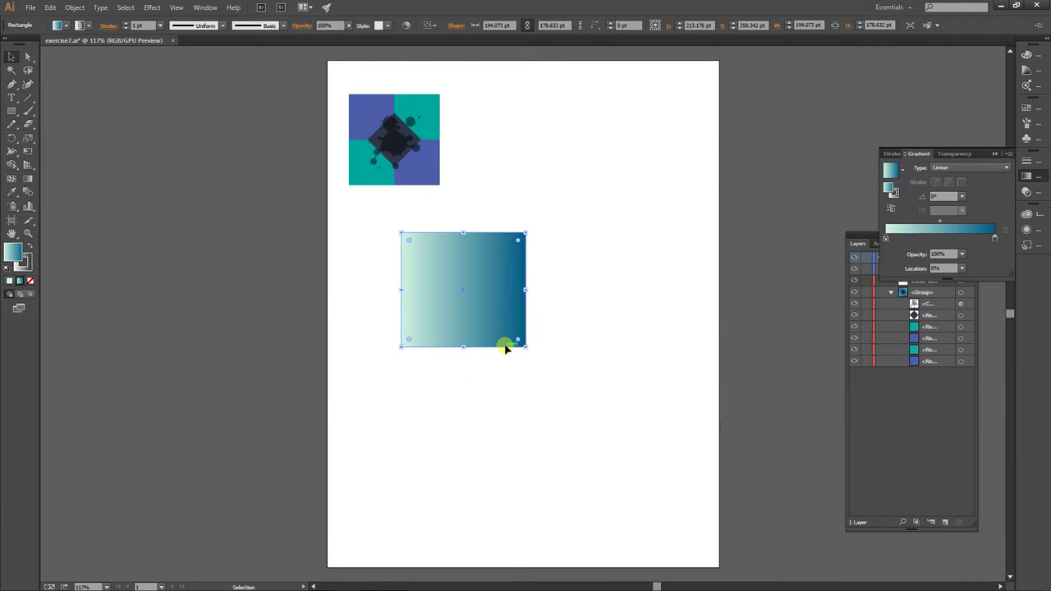
{"action": "left_click_drag", "start_coordinate": [555, 317], "coordinate": [563, 239]}
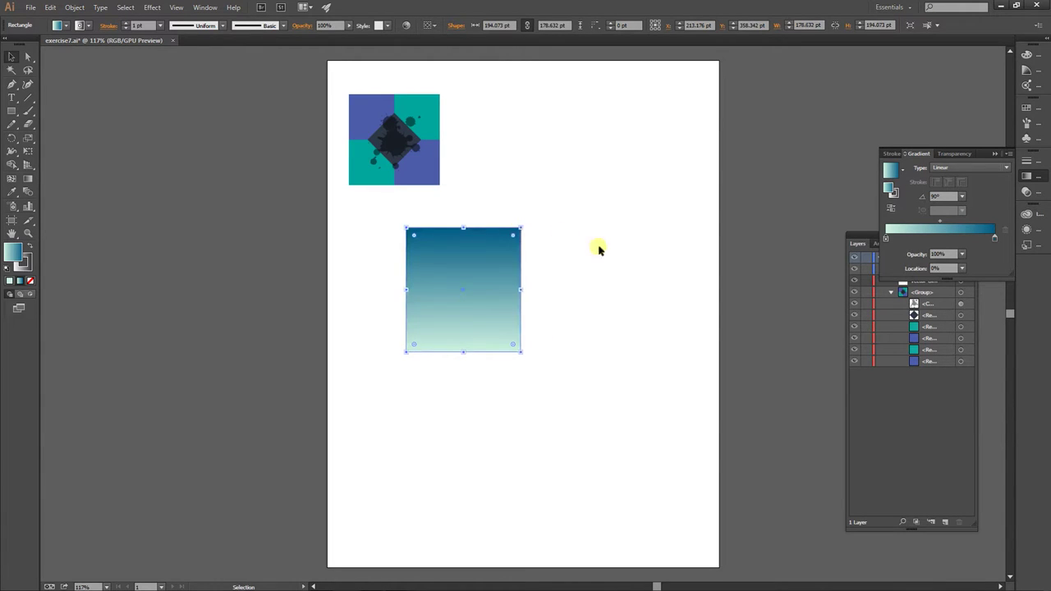
{"action": "key", "text": "ctrl+z"}
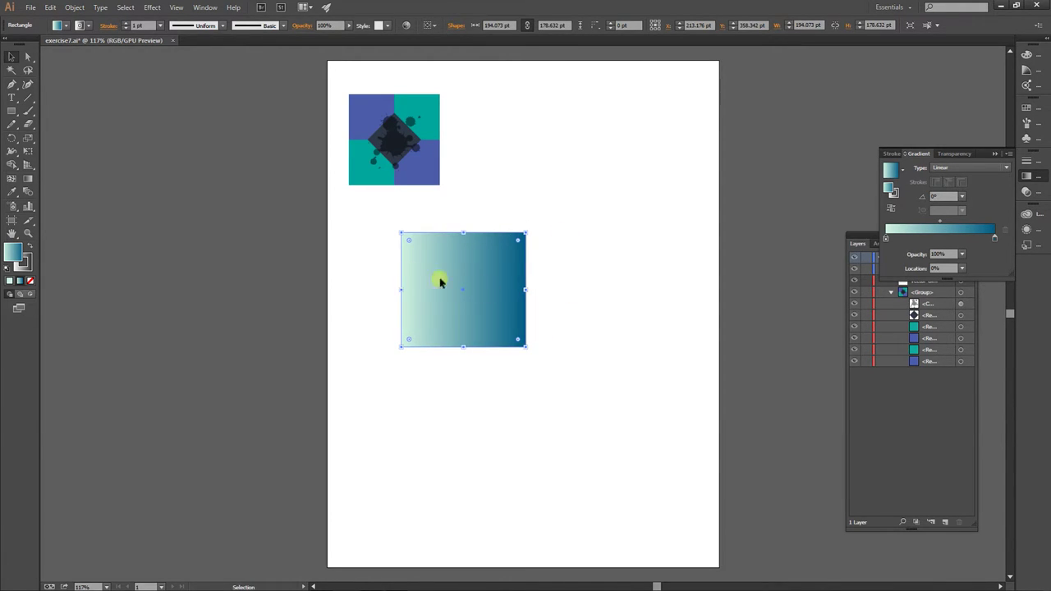
Step: Move the rectangle slightly down and right, and stretch it to about 304 pt wide
{"action": "left_click_drag", "start_coordinate": [489, 271], "coordinate": [517, 298]}
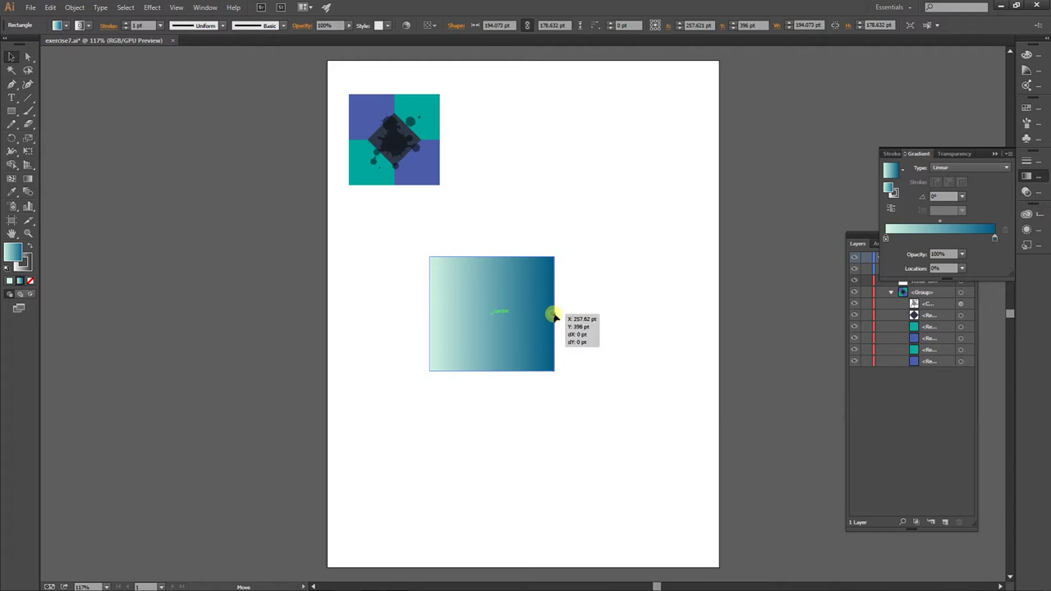
{"action": "mouse_move", "coordinate": [555, 314]}
{"action": "left_mouse_down"}
{"action": "mouse_move", "coordinate": [624, 312]}
{"action": "mouse_move", "coordinate": [543, 309]}
{"action": "left_mouse_up"}
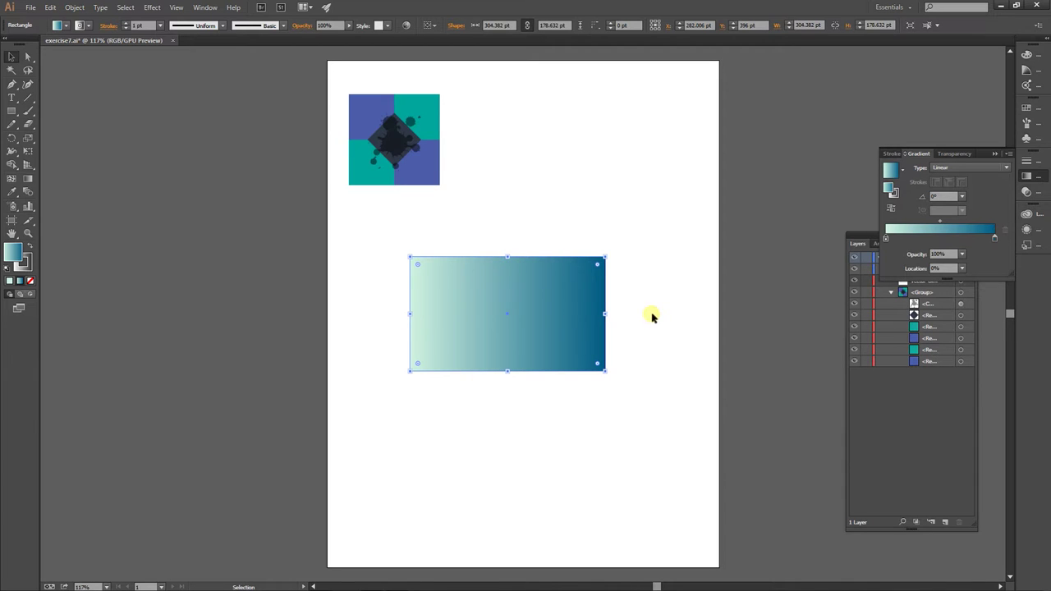
Step: With the Gradient tool, turn the rectangle's gradient to 90° and span it from the bottom edge to the top edge
{"action": "left_click", "coordinate": [26, 181]}
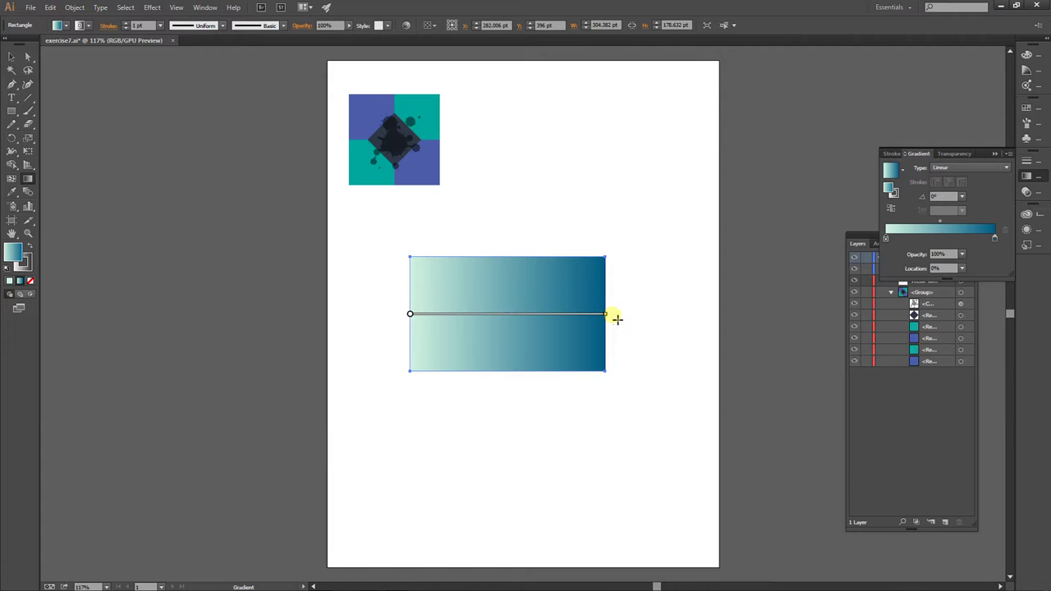
{"action": "mouse_move", "coordinate": [615, 318]}
{"action": "left_mouse_down"}
{"action": "mouse_move", "coordinate": [545, 237]}
{"action": "mouse_move", "coordinate": [488, 208]}
{"action": "mouse_move", "coordinate": [409, 127]}
{"action": "mouse_move", "coordinate": [591, 252]}
{"action": "mouse_move", "coordinate": [570, 449]}
{"action": "mouse_move", "coordinate": [462, 457]}
{"action": "mouse_move", "coordinate": [576, 444]}
{"action": "mouse_move", "coordinate": [615, 304]}
{"action": "mouse_move", "coordinate": [570, 225]}
{"action": "mouse_move", "coordinate": [518, 189]}
{"action": "mouse_move", "coordinate": [427, 158]}
{"action": "left_mouse_up"}
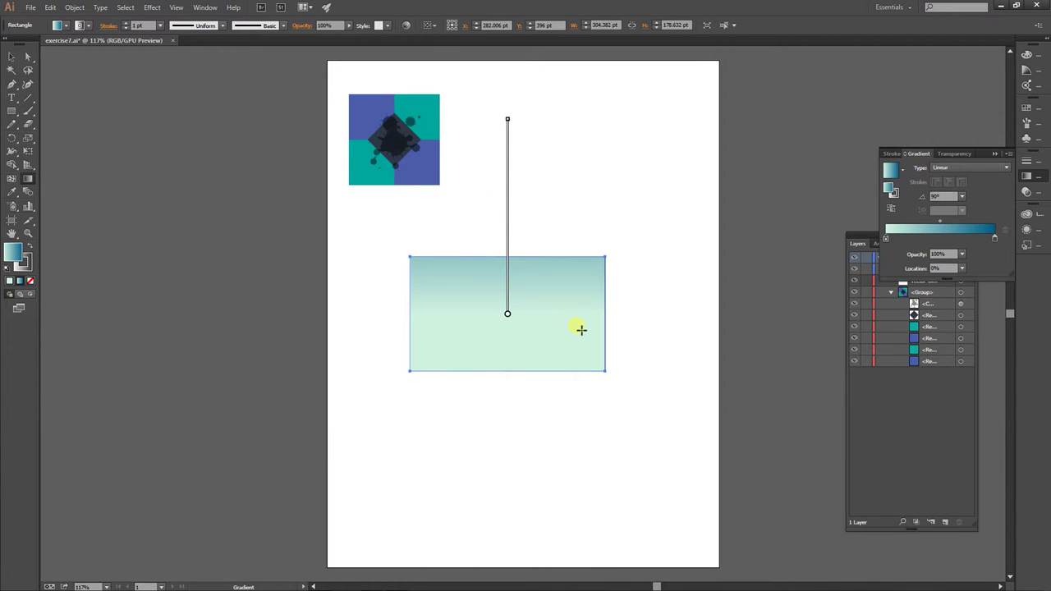
{"action": "mouse_move", "coordinate": [509, 314]}
{"action": "left_click_drag", "start_coordinate": [509, 314], "coordinate": [509, 369]}
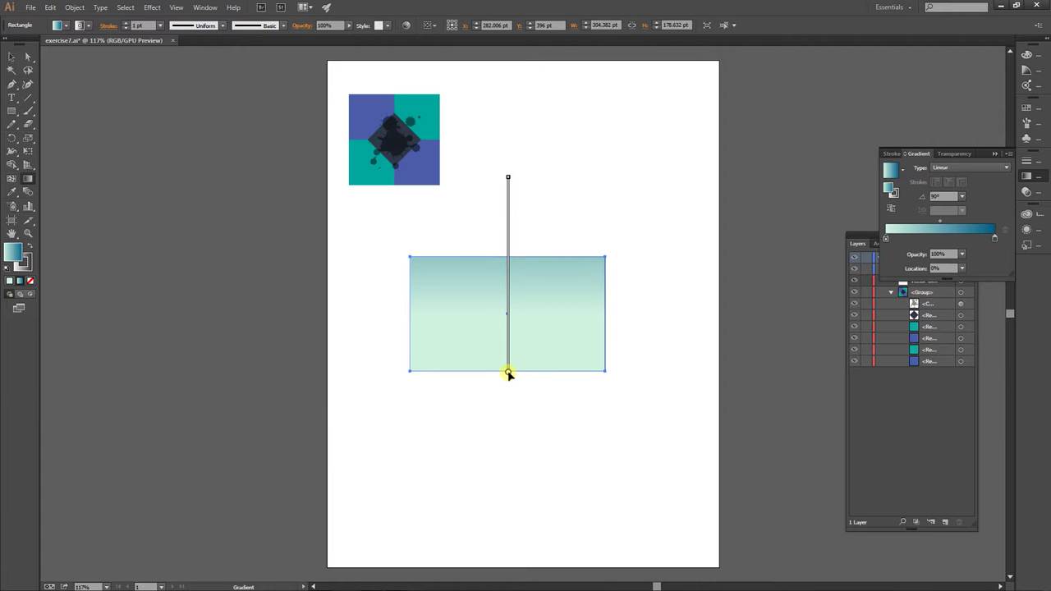
{"action": "left_click_drag", "start_coordinate": [509, 373], "coordinate": [507, 373]}
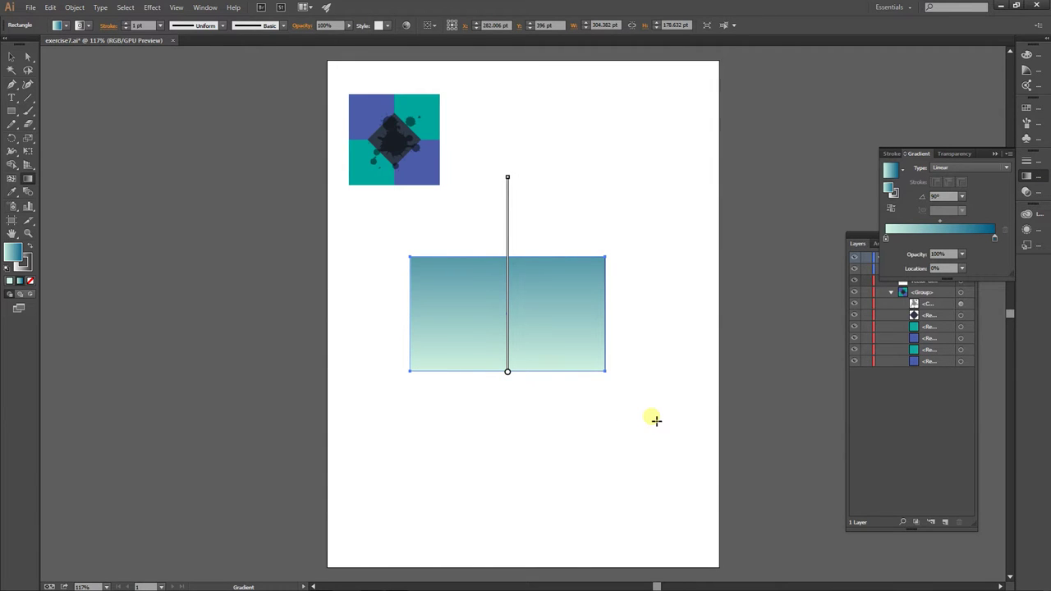
{"action": "mouse_move", "coordinate": [509, 177]}
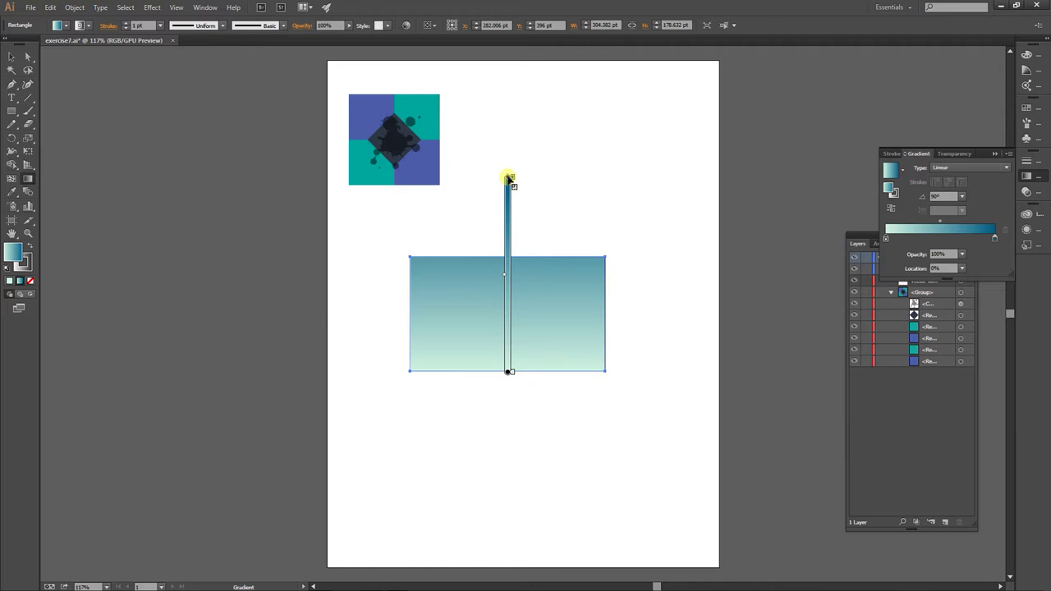
{"action": "left_click_drag", "start_coordinate": [509, 177], "coordinate": [509, 259]}
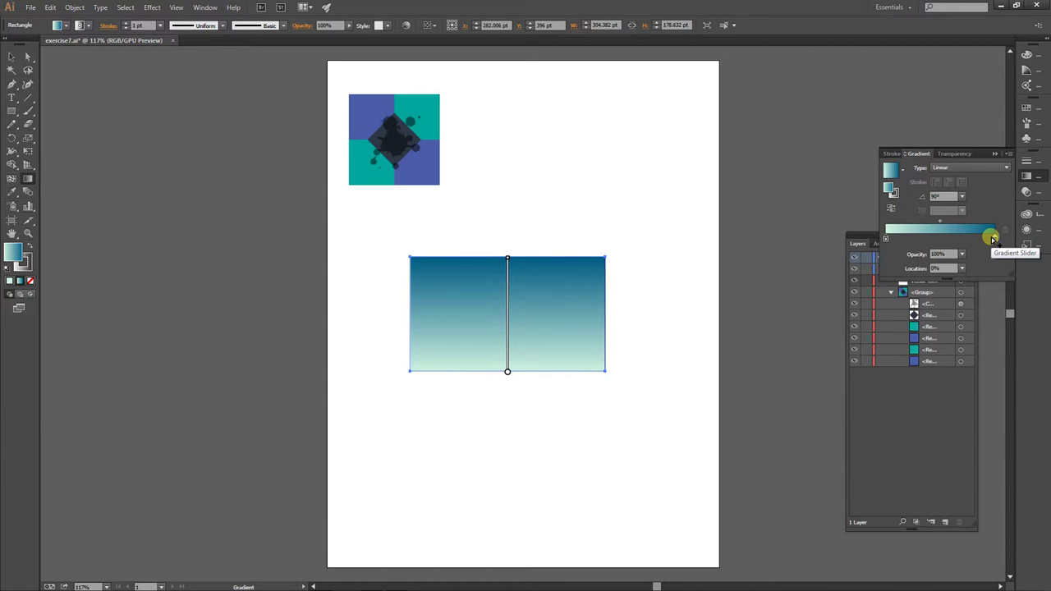
Step: Try extending the gradient's dark blue end above the rectangle's top edge and undo the change
{"action": "mouse_move", "coordinate": [510, 258]}
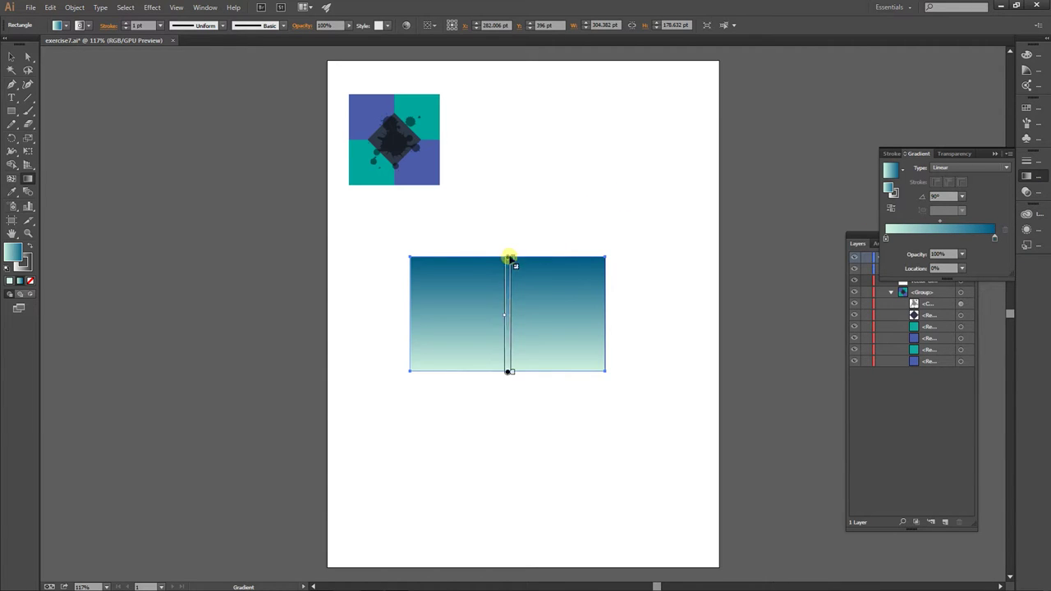
{"action": "left_click_drag", "start_coordinate": [510, 259], "coordinate": [507, 224]}
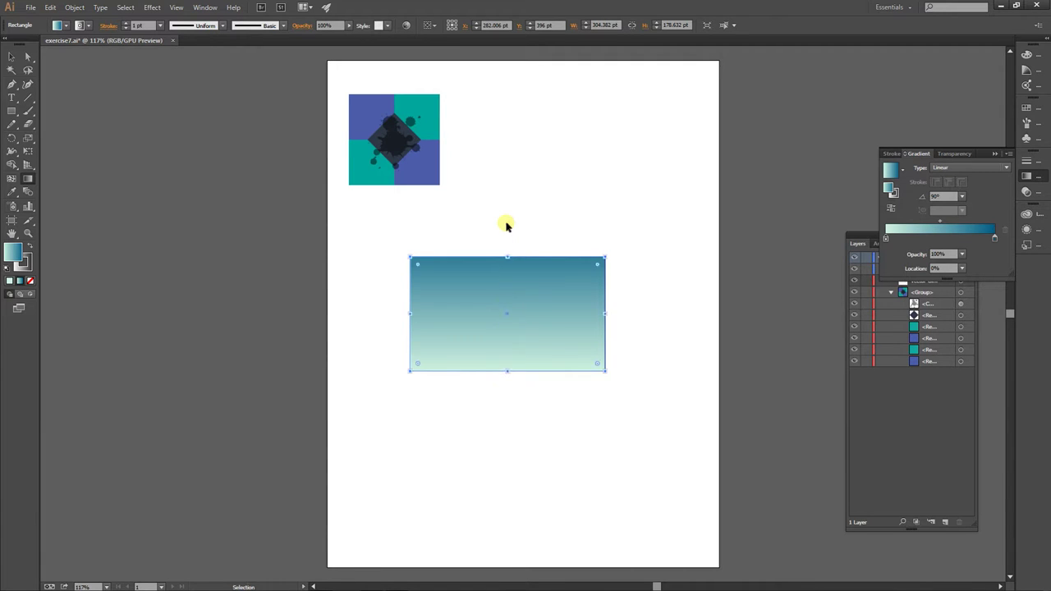
{"action": "key", "text": "ctrl+z"}
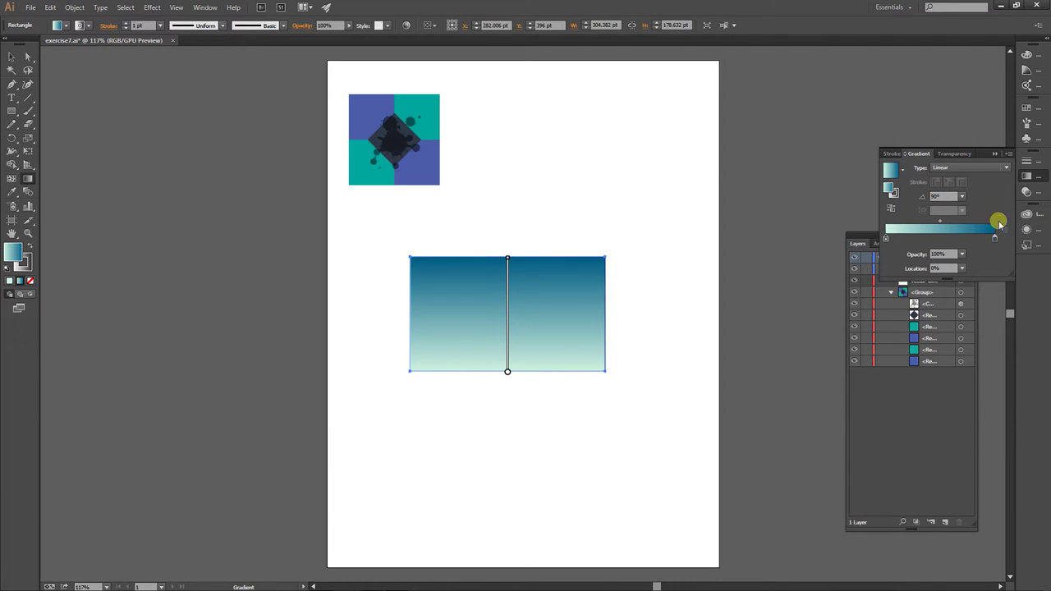
Step: Shift the gradient's midpoint toward the light end and back near the middle, and nudge the whole gradient slightly upward
{"action": "mouse_move", "coordinate": [507, 318]}
{"action": "left_click_drag", "start_coordinate": [504, 311], "coordinate": [502, 331]}
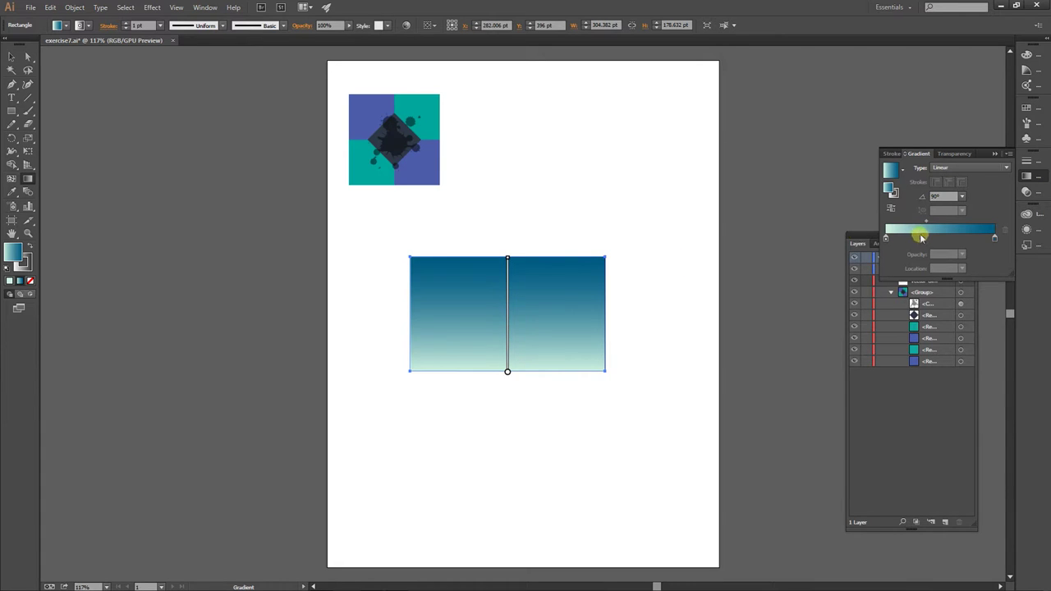
{"action": "left_click_drag", "start_coordinate": [502, 331], "coordinate": [507, 312]}
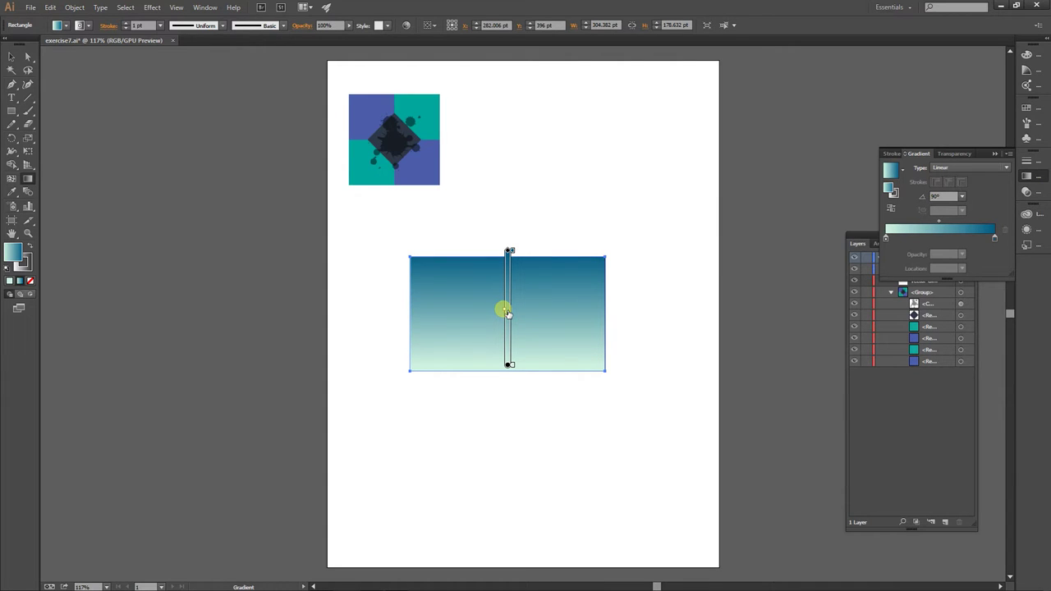
{"action": "mouse_move", "coordinate": [507, 312]}
{"action": "left_mouse_down"}
{"action": "mouse_move", "coordinate": [508, 274]}
{"action": "mouse_move", "coordinate": [504, 354]}
{"action": "mouse_move", "coordinate": [501, 304]}
{"action": "left_mouse_up"}
{"action": "scroll", "coordinate": [510, 313], "scroll_direction": "up", "scroll_amount": 1}
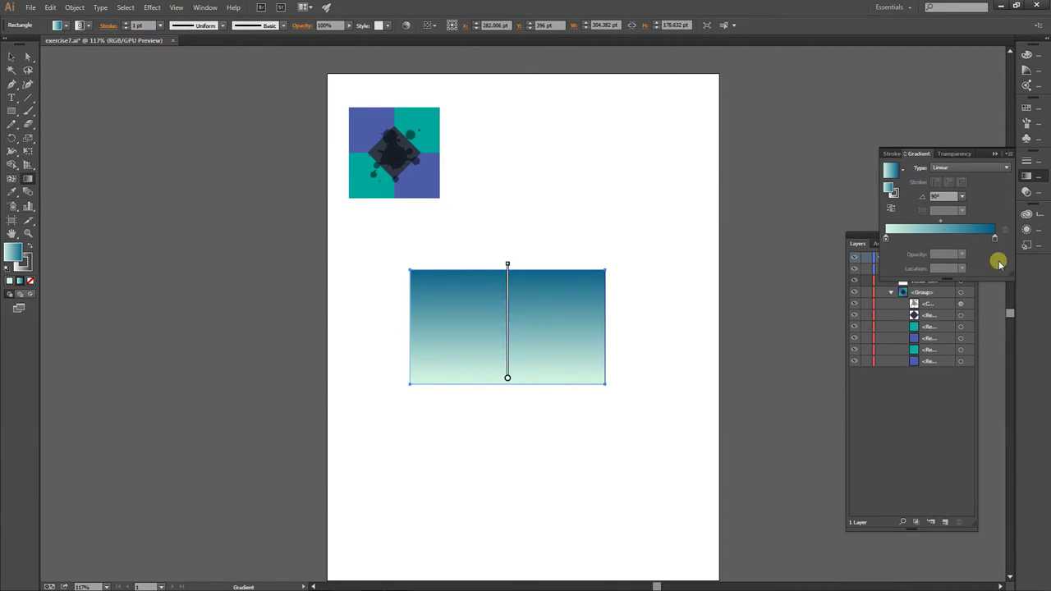
Step: Add a middle color stop at about 50% of the gradient and color it bright pink, E96AFF
{"action": "left_click", "coordinate": [941, 238]}
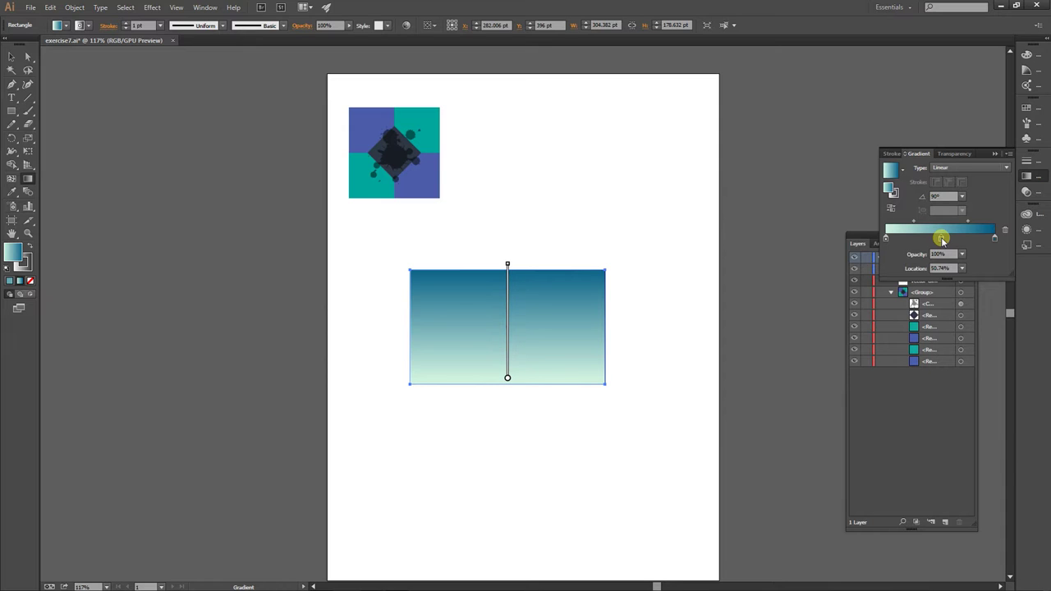
{"action": "double_click", "coordinate": [941, 238]}
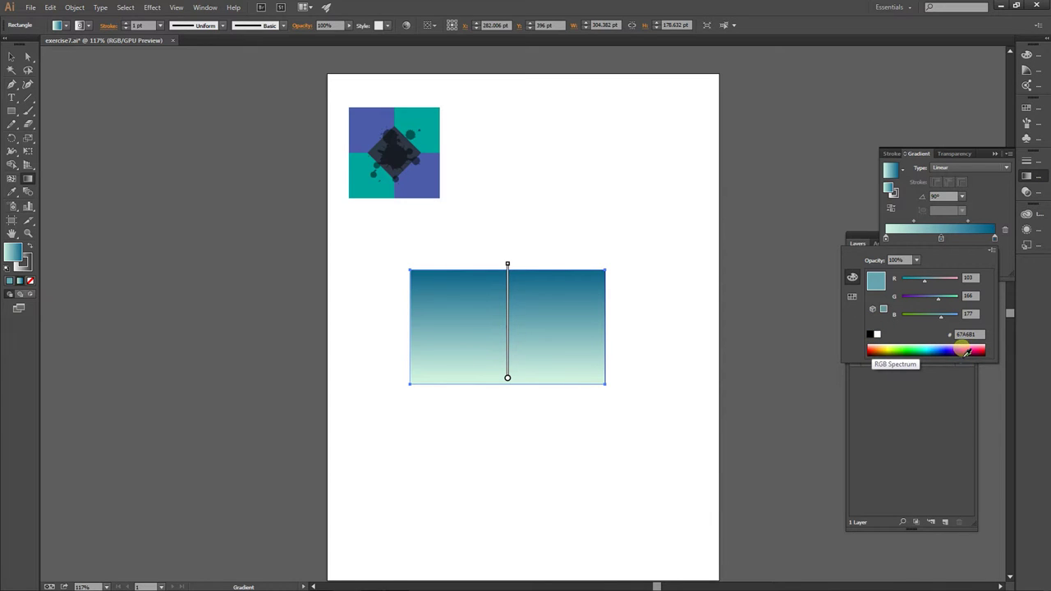
{"action": "left_click", "coordinate": [966, 352]}
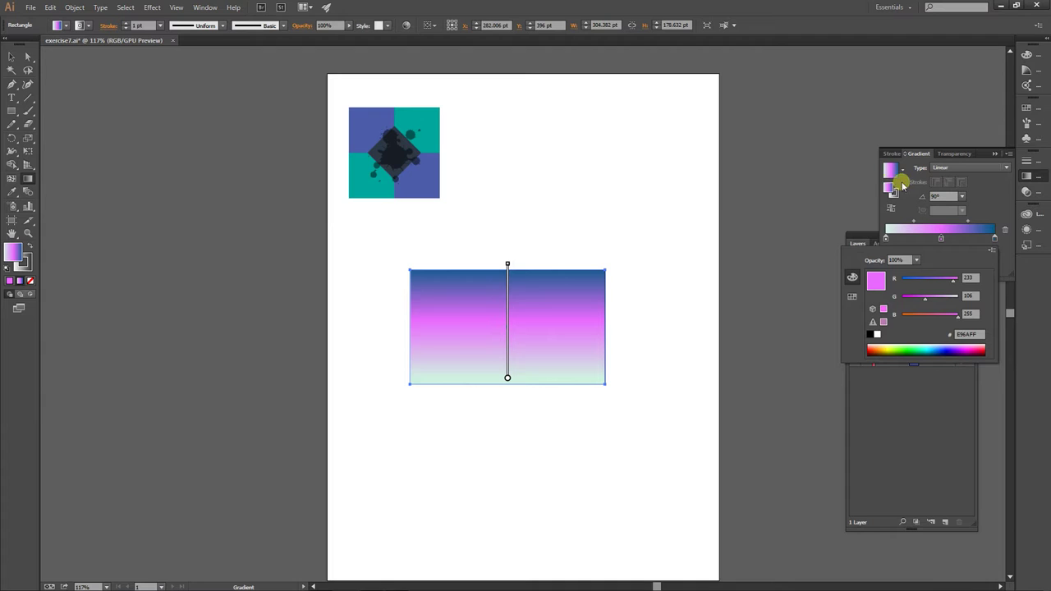
{"action": "left_click", "coordinate": [986, 195]}
Step: Narrow the pink band by shifting its stop toward the mint end and bringing both midpoints closer, the blue-side one to 31.2%
{"action": "mouse_move", "coordinate": [941, 238]}
{"action": "left_mouse_down"}
{"action": "mouse_move", "coordinate": [964, 238]}
{"action": "mouse_move", "coordinate": [937, 238]}
{"action": "mouse_move", "coordinate": [926, 223]}
{"action": "mouse_move", "coordinate": [966, 222]}
{"action": "mouse_move", "coordinate": [953, 221]}
{"action": "left_mouse_up"}
{"action": "left_click", "coordinate": [914, 222]}
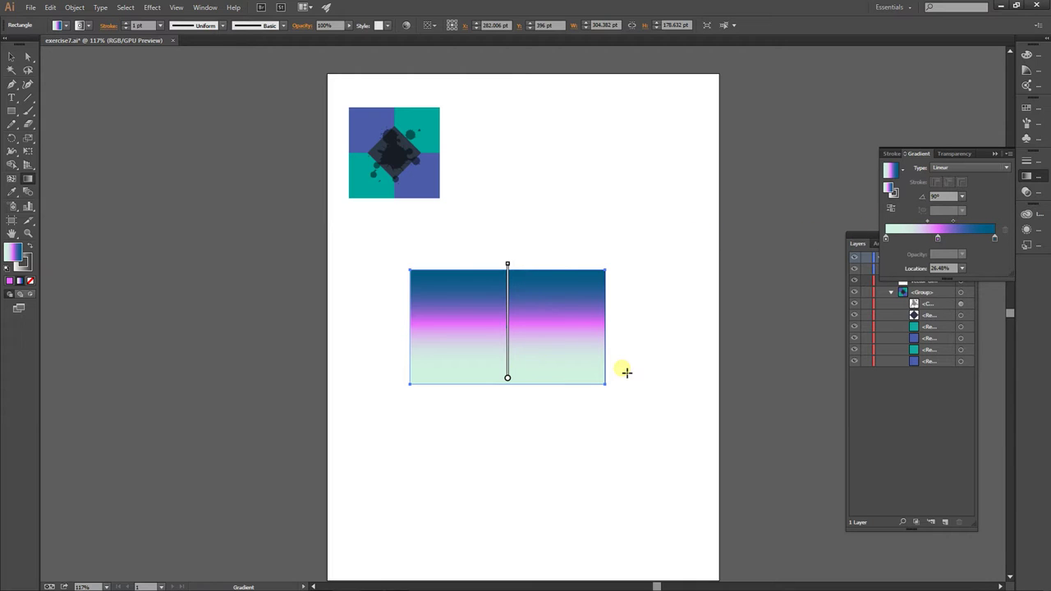
{"action": "left_click_drag", "start_coordinate": [929, 222], "coordinate": [956, 223]}
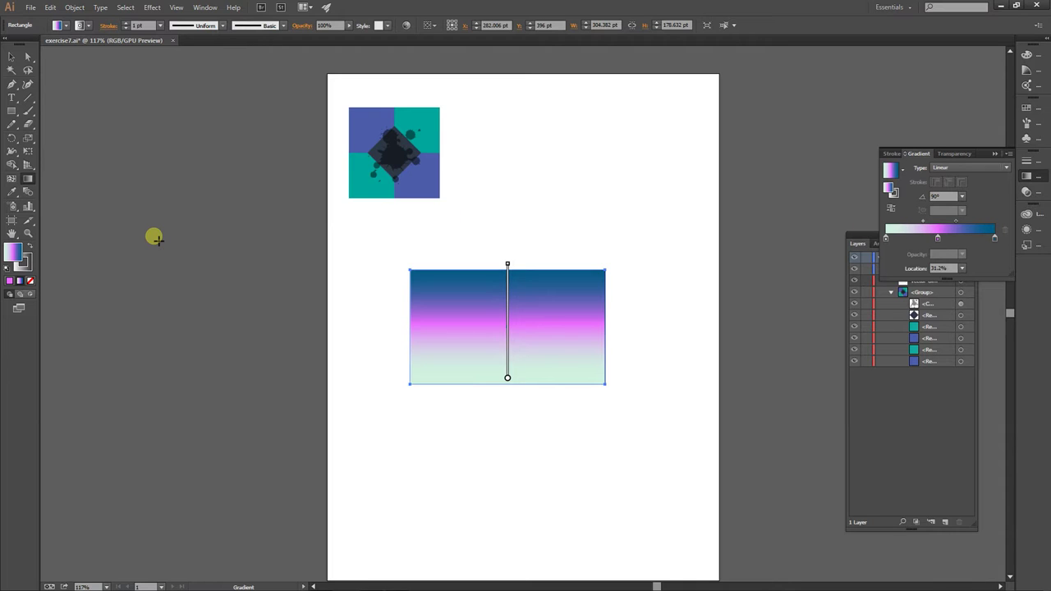
Step: Deselect the rectangle and reset the fill and stroke to the default white and black
{"action": "left_click", "coordinate": [12, 57]}
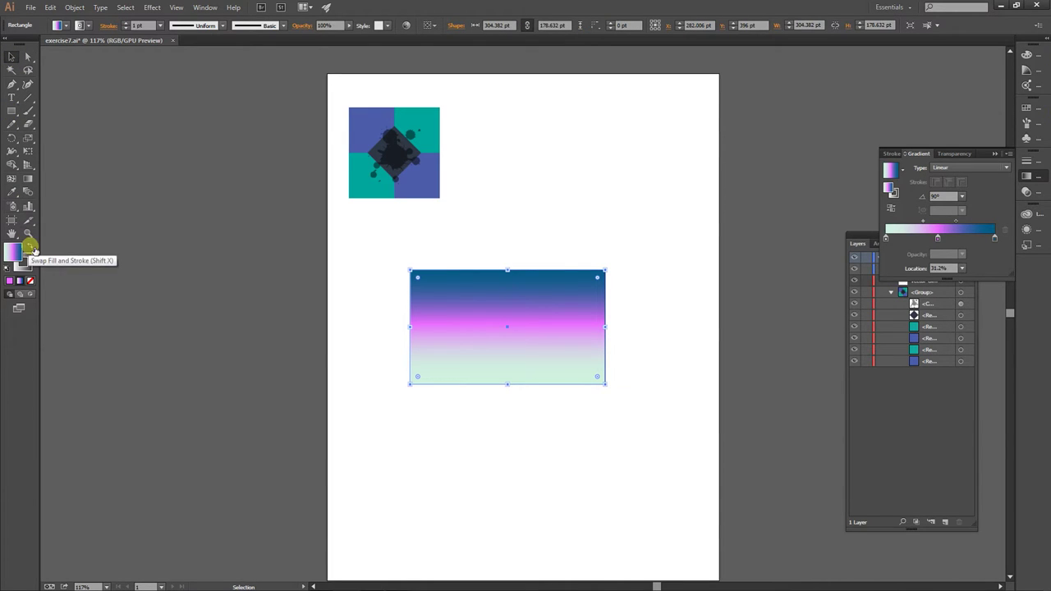
{"action": "left_click", "coordinate": [379, 297]}
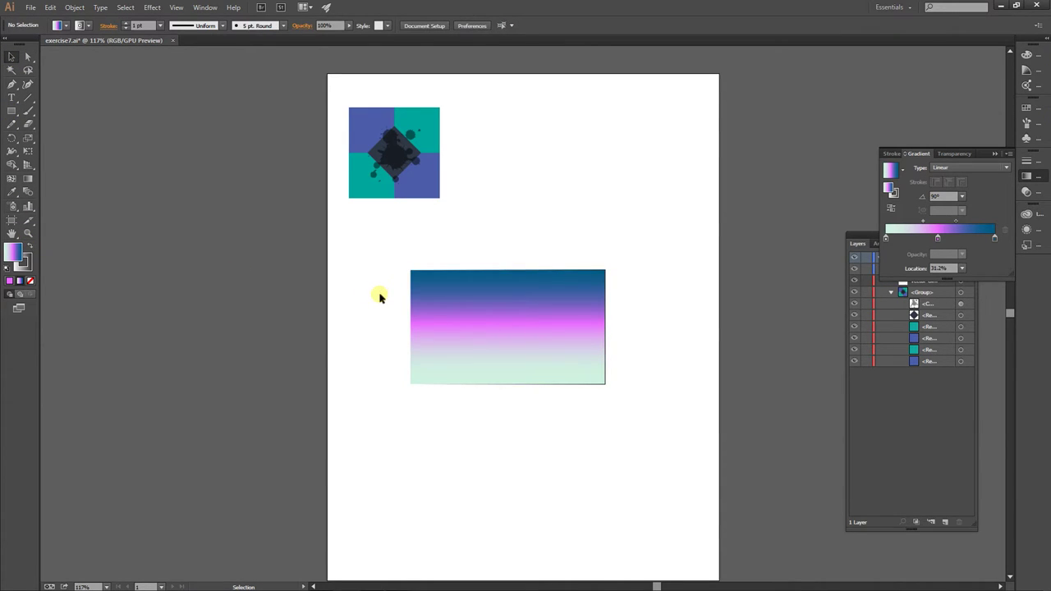
{"action": "left_click", "coordinate": [7, 268]}
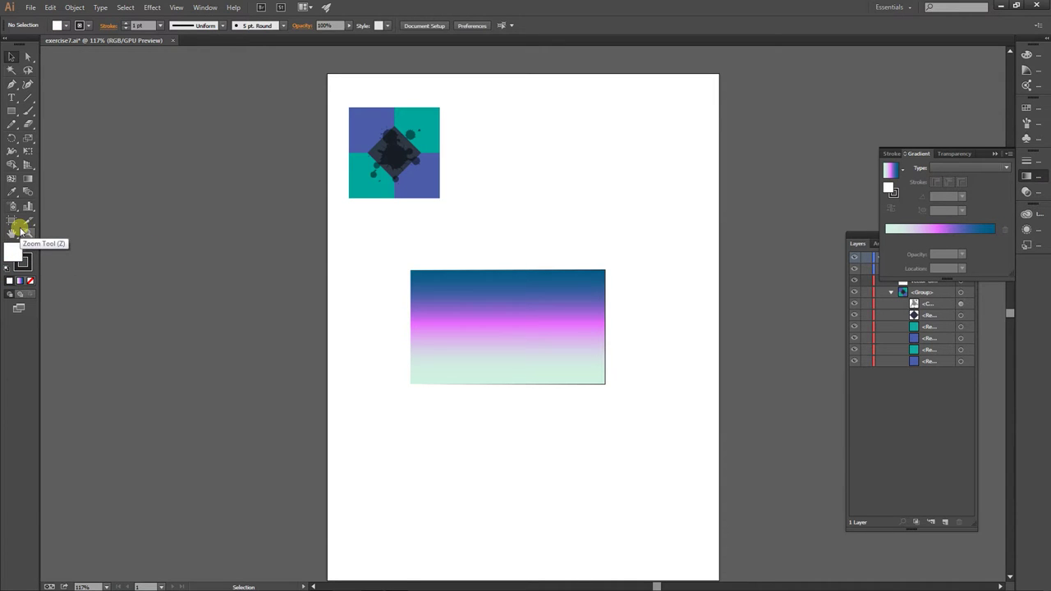
Step: Draw a five-pointed star about 242 by 230 pt with the Star tool and place it on the artboard above the rectangle
{"action": "left_click", "coordinate": [10, 110]}
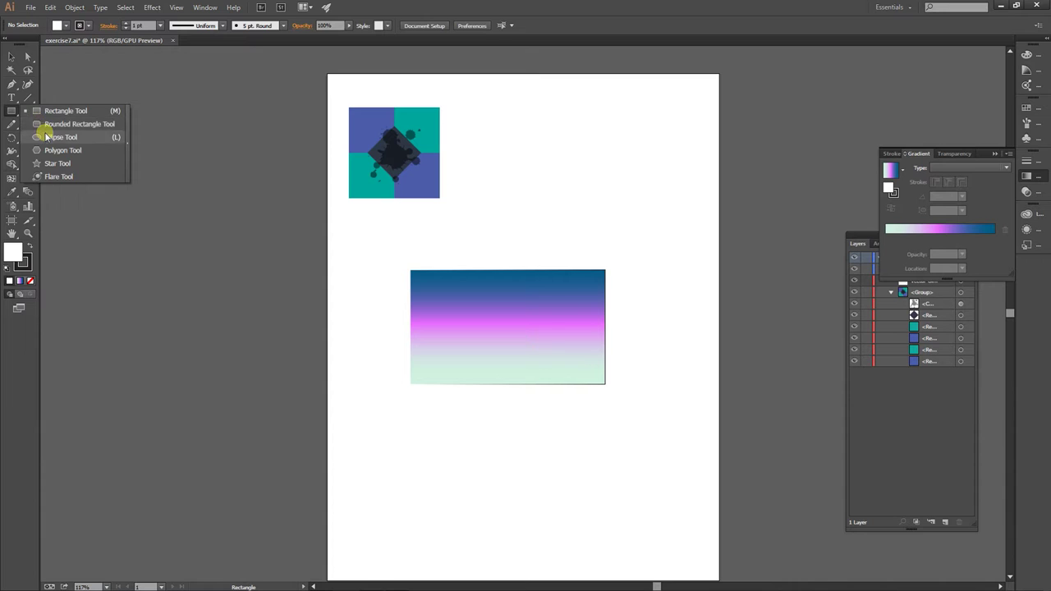
{"action": "left_click", "coordinate": [41, 136]}
{"action": "left_click", "coordinate": [10, 117]}
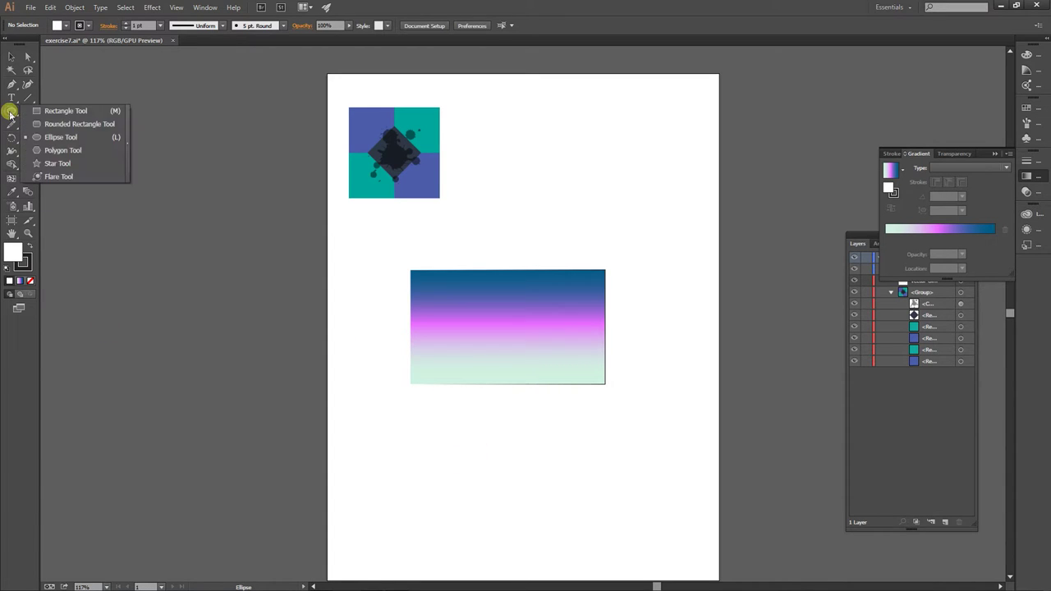
{"action": "left_click", "coordinate": [39, 161]}
{"action": "left_click_drag", "start_coordinate": [522, 130], "coordinate": [577, 191]}
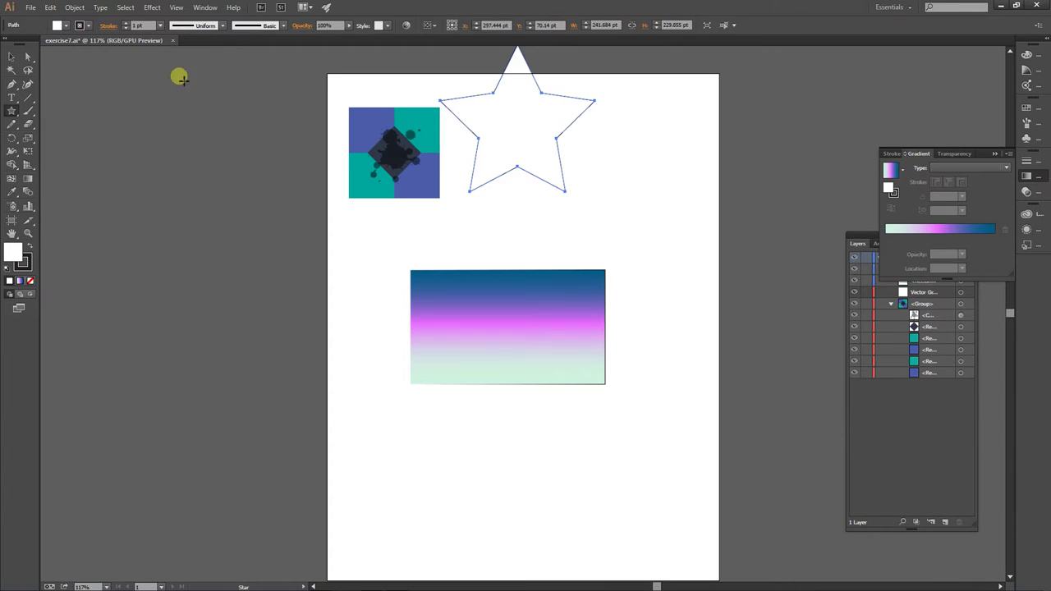
{"action": "left_click", "coordinate": [13, 57]}
{"action": "left_click_drag", "start_coordinate": [528, 108], "coordinate": [576, 152]}
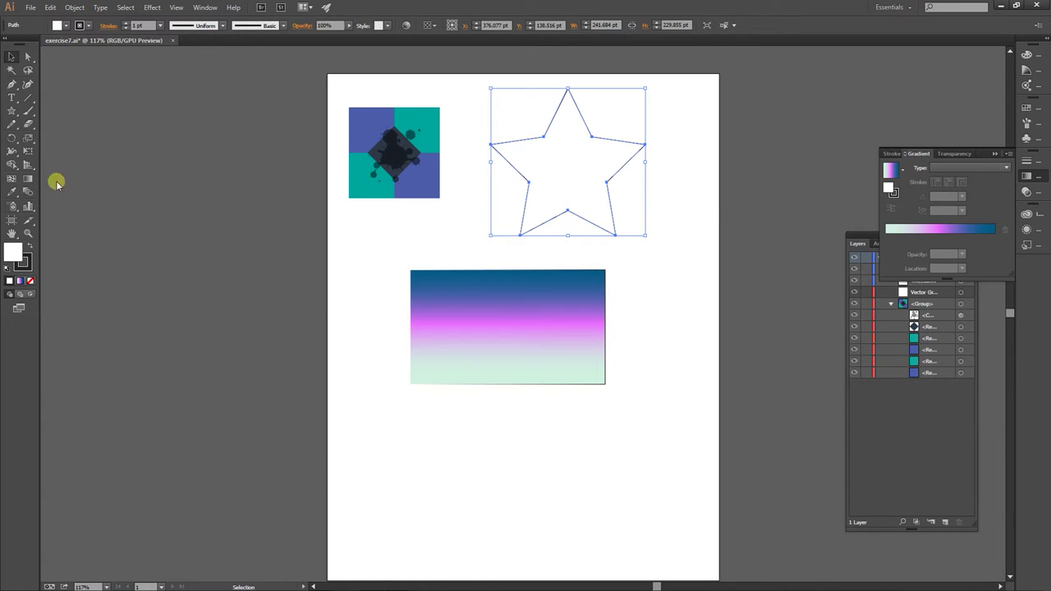
Step: Copy the rectangle's gradient onto the star with the Eyedropper and activate the Gradient tool on the star
{"action": "left_click", "coordinate": [11, 191]}
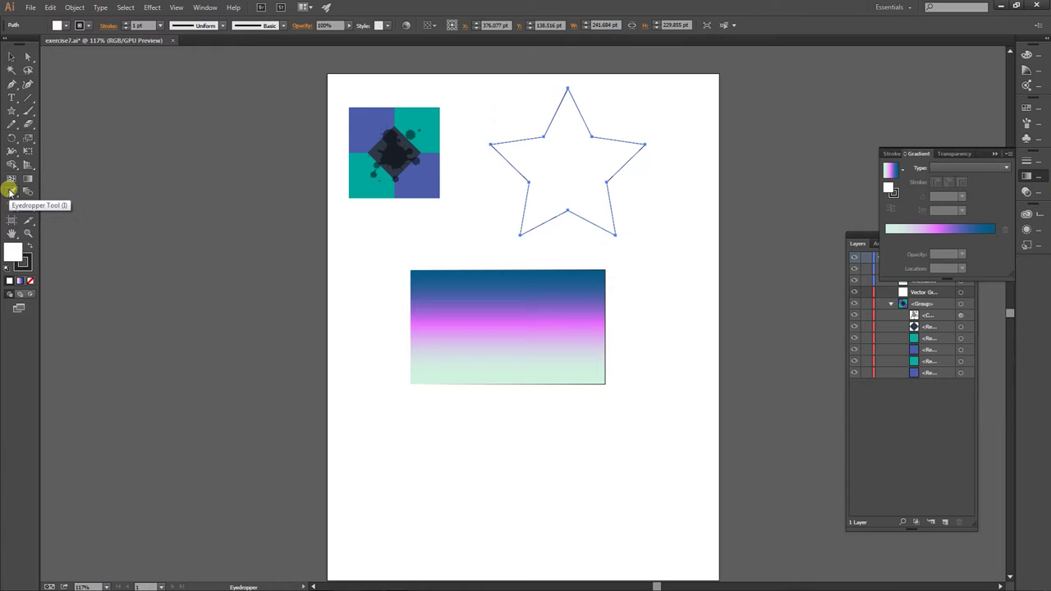
{"action": "left_click", "coordinate": [551, 307]}
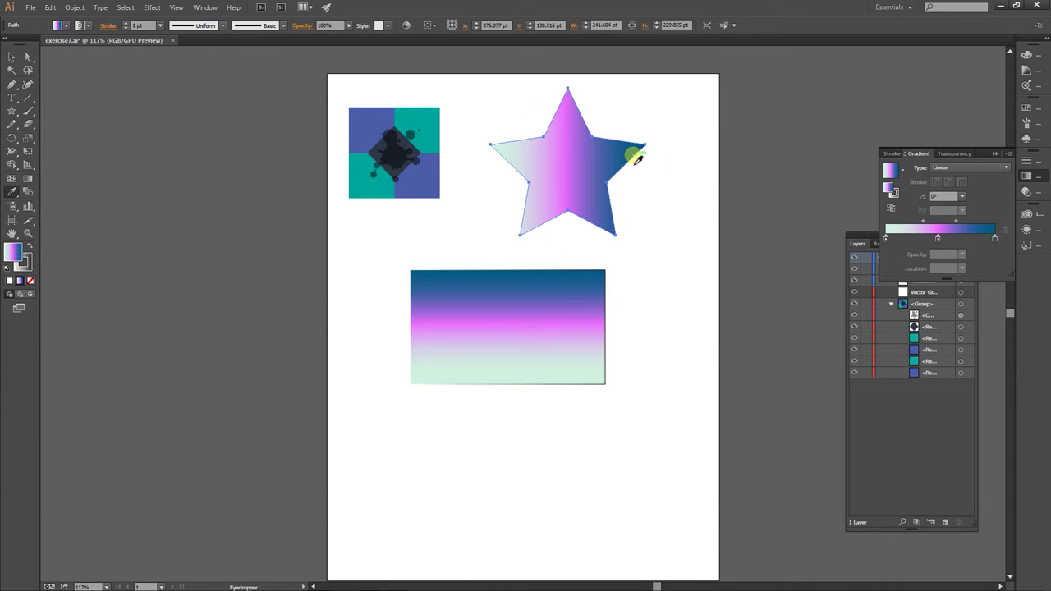
{"action": "left_click", "coordinate": [9, 56]}
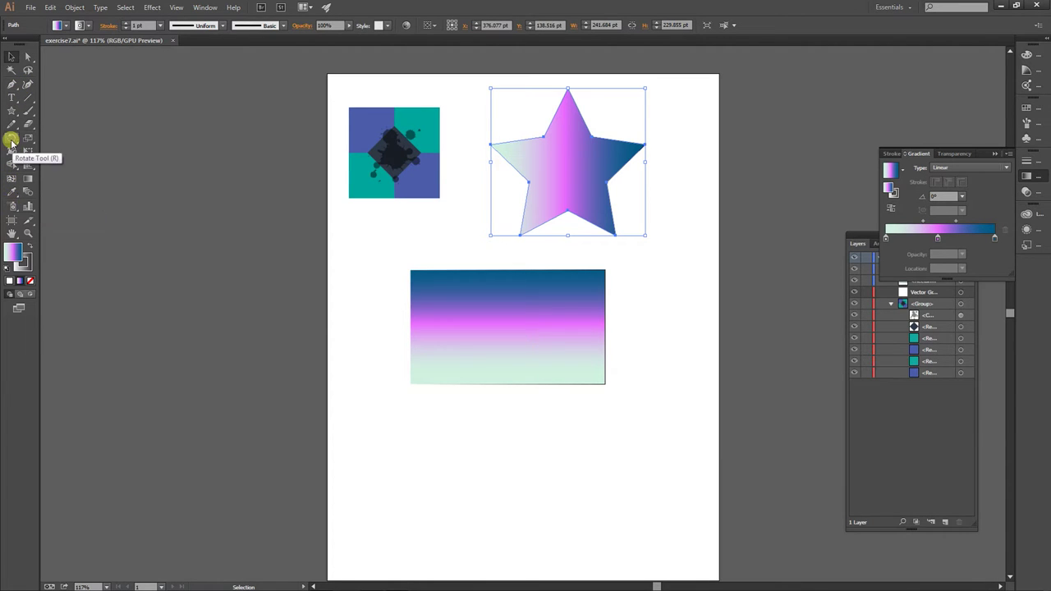
{"action": "left_click", "coordinate": [27, 178]}
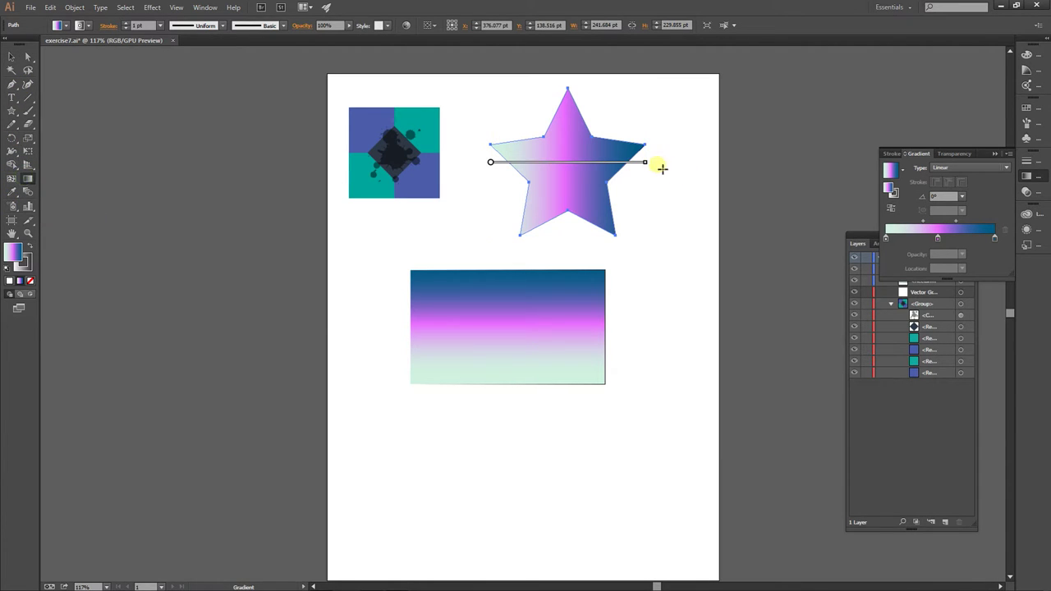
Step: Turn the star's linear gradient to 90° so it runs vertically, and shorten its extent inside the star by repositioning both ends
{"action": "left_click_drag", "start_coordinate": [650, 162], "coordinate": [485, 45]}
{"action": "left_click_drag", "start_coordinate": [570, 262], "coordinate": [569, 339]}
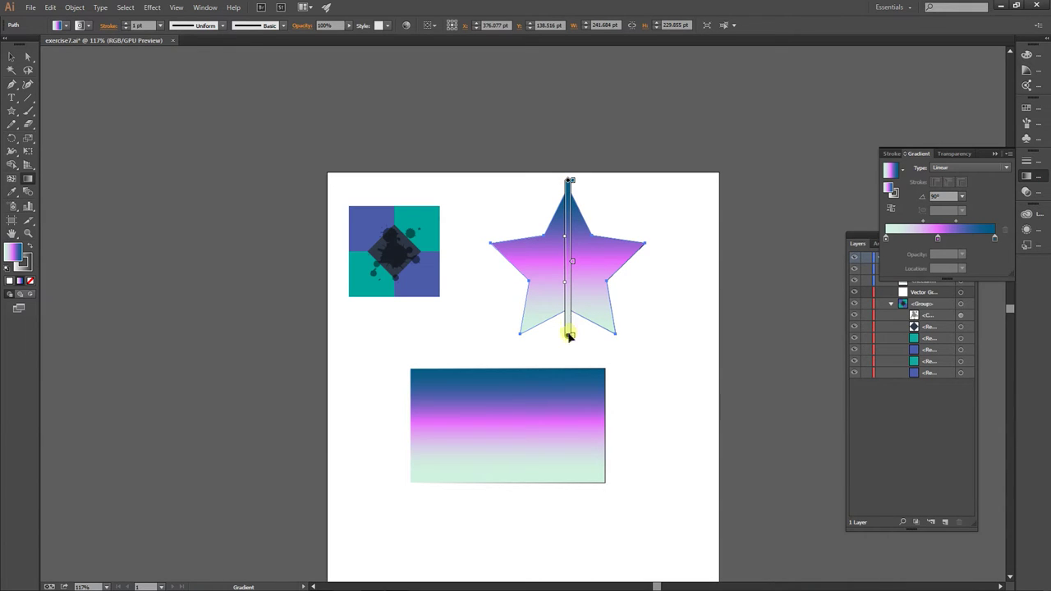
{"action": "left_click_drag", "start_coordinate": [568, 179], "coordinate": [568, 192]}
{"action": "left_click_drag", "start_coordinate": [570, 333], "coordinate": [570, 325]}
{"action": "left_click_drag", "start_coordinate": [567, 181], "coordinate": [569, 197]}
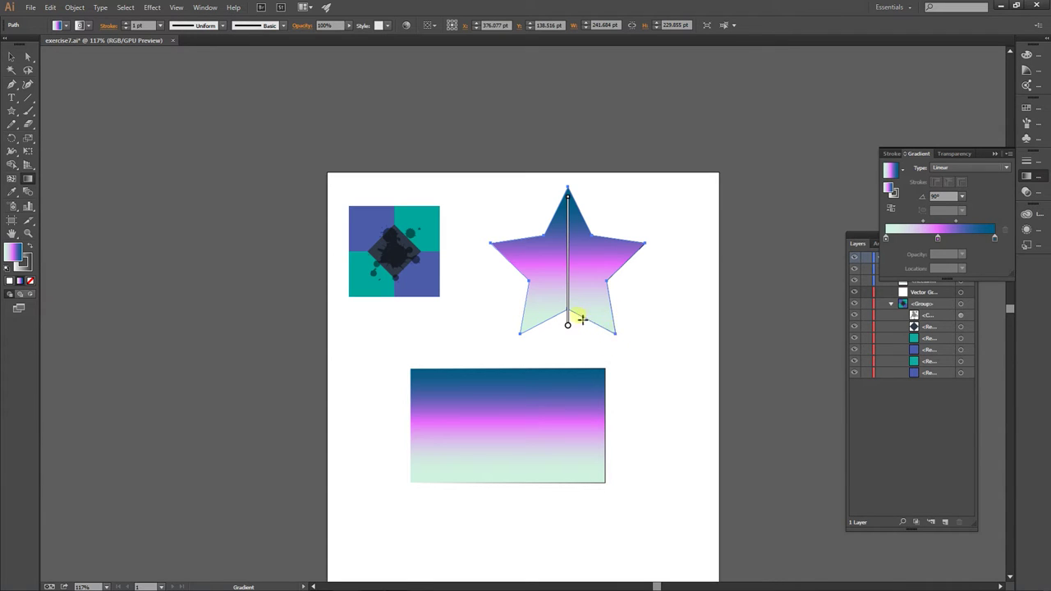
{"action": "mouse_move", "coordinate": [575, 326]}
{"action": "left_click_drag", "start_coordinate": [568, 323], "coordinate": [569, 191]}
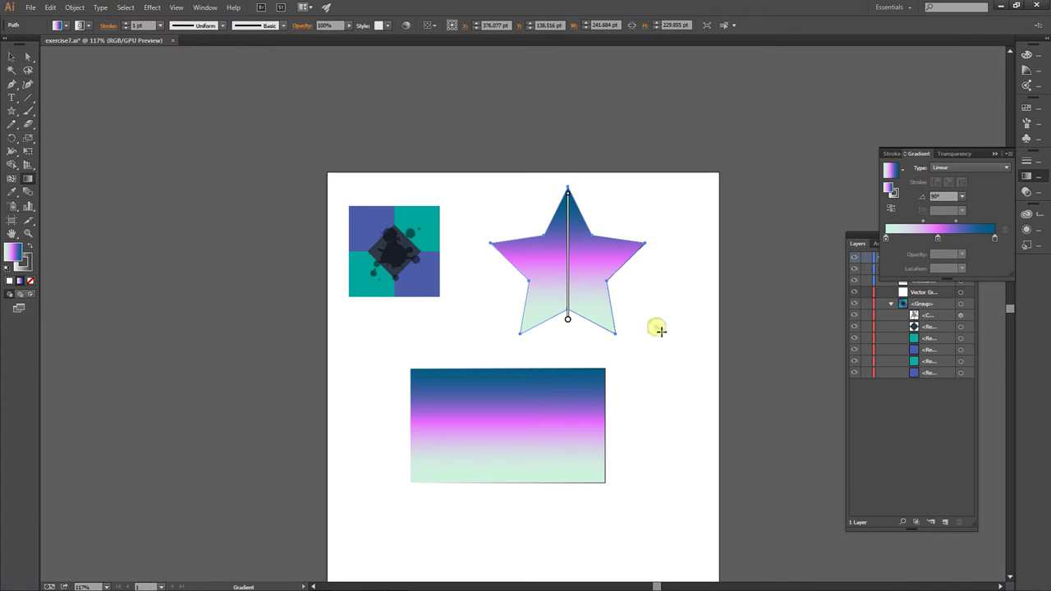
Step: Delete the gradient star and the gradient rectangle from the artboard
{"action": "left_click", "coordinate": [11, 55]}
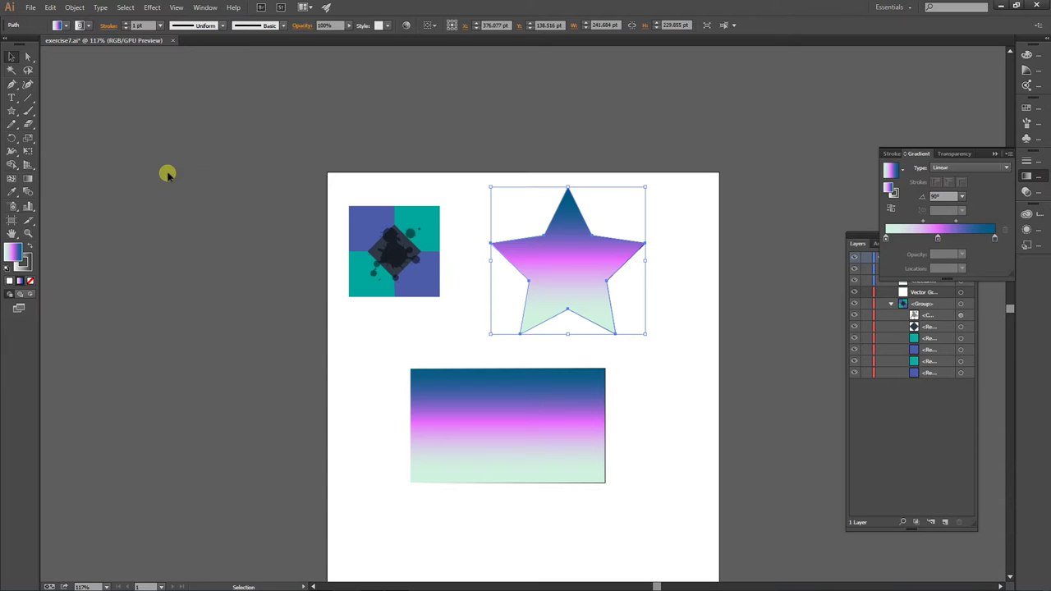
{"action": "left_click_drag", "start_coordinate": [252, 304], "coordinate": [215, 235]}
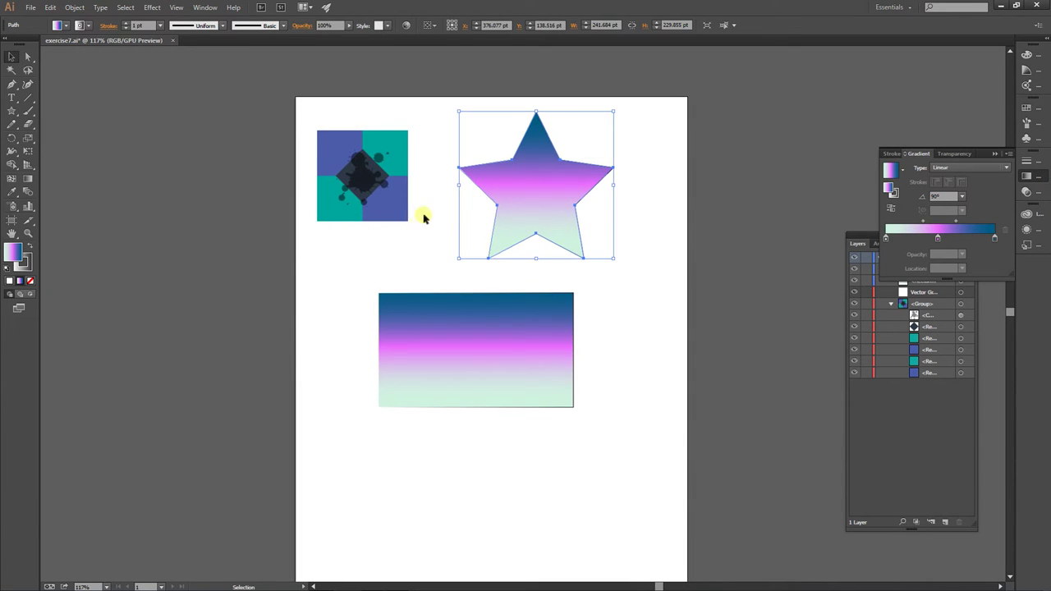
{"action": "key", "text": "Delete"}
{"action": "left_click", "coordinate": [481, 369]}
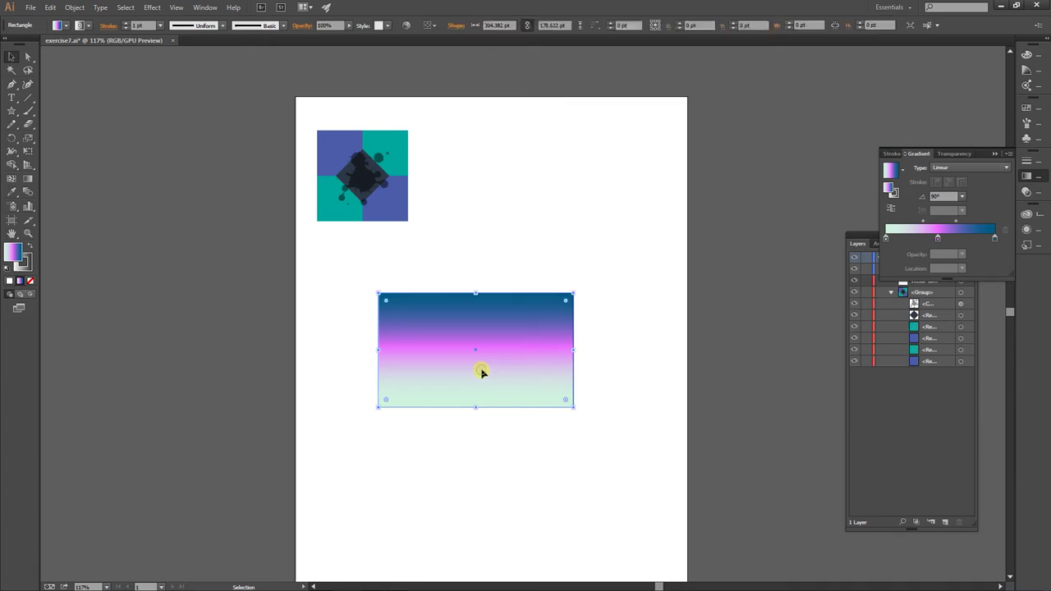
{"action": "key", "text": "Delete"}
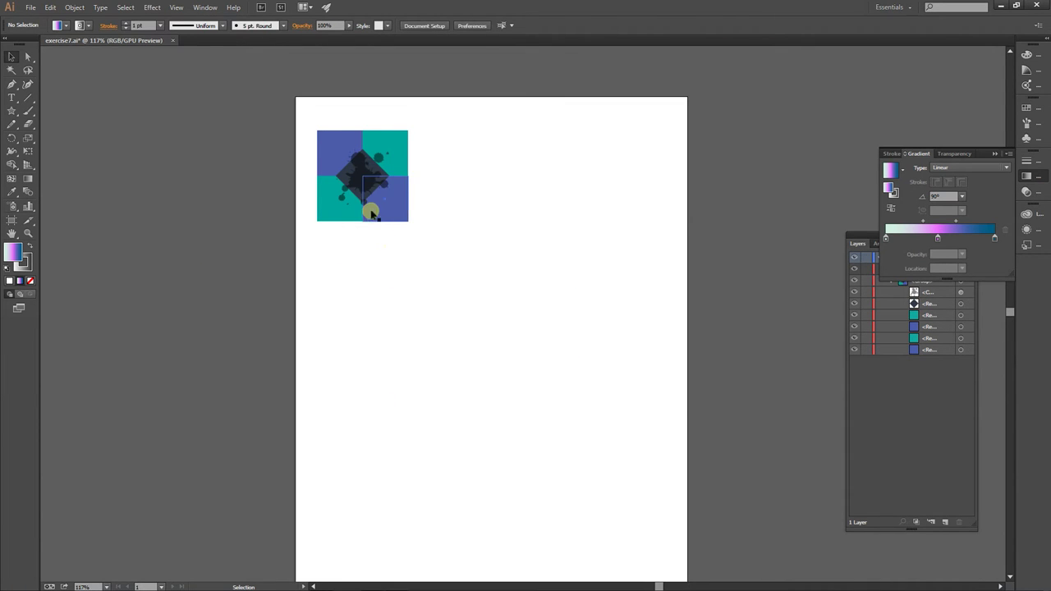
Step: Make two copies of the blue and teal square group and line them up in a row beside the original
{"action": "left_click", "coordinate": [370, 210]}
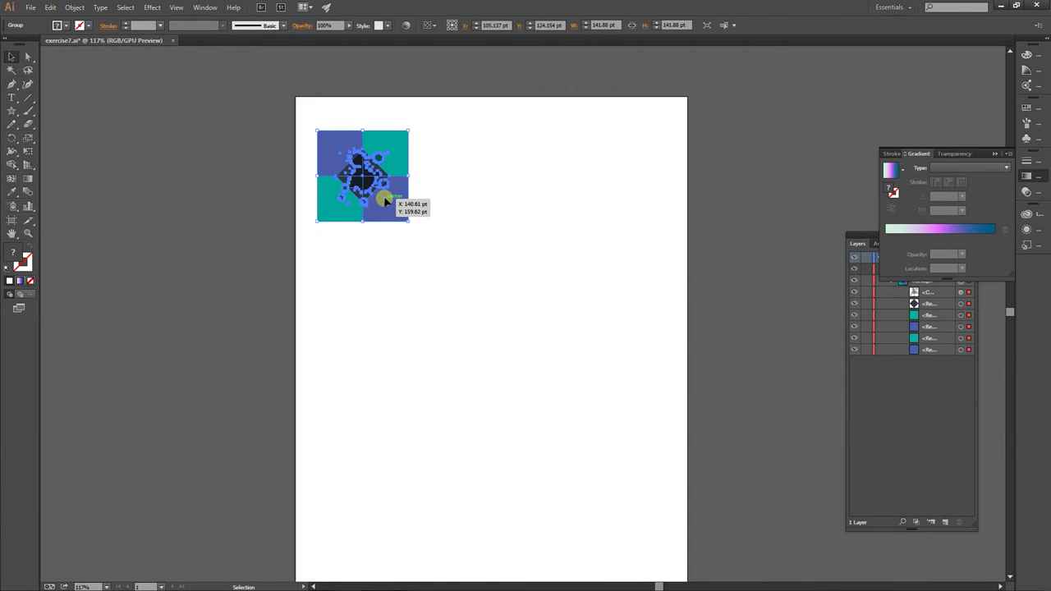
{"action": "key", "text": "ctrl+v"}
{"action": "left_click_drag", "start_coordinate": [505, 308], "coordinate": [469, 175]}
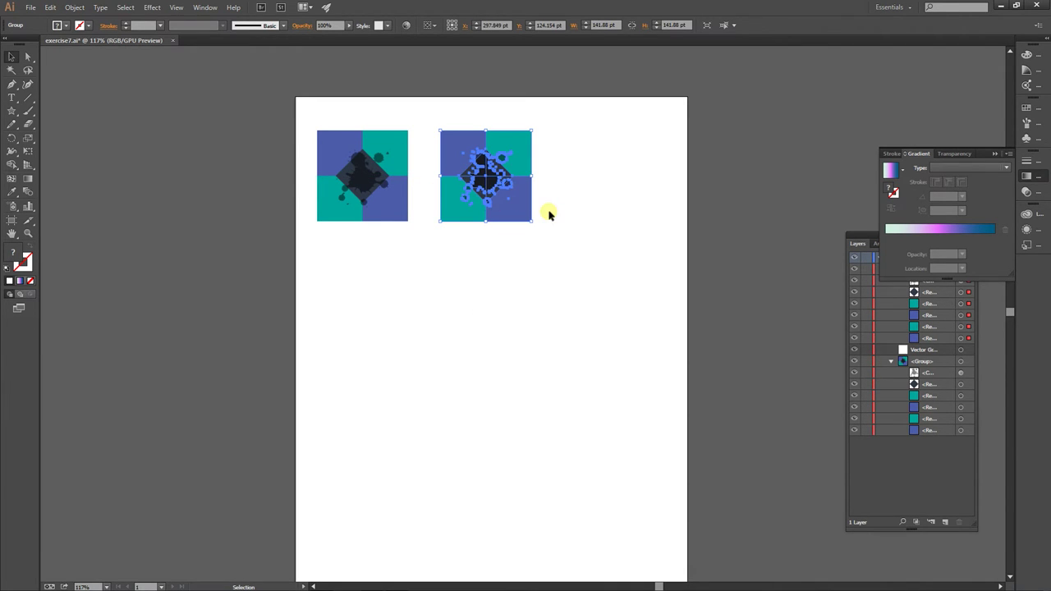
{"action": "key", "text": "ctrl+v"}
{"action": "left_click_drag", "start_coordinate": [515, 314], "coordinate": [593, 177]}
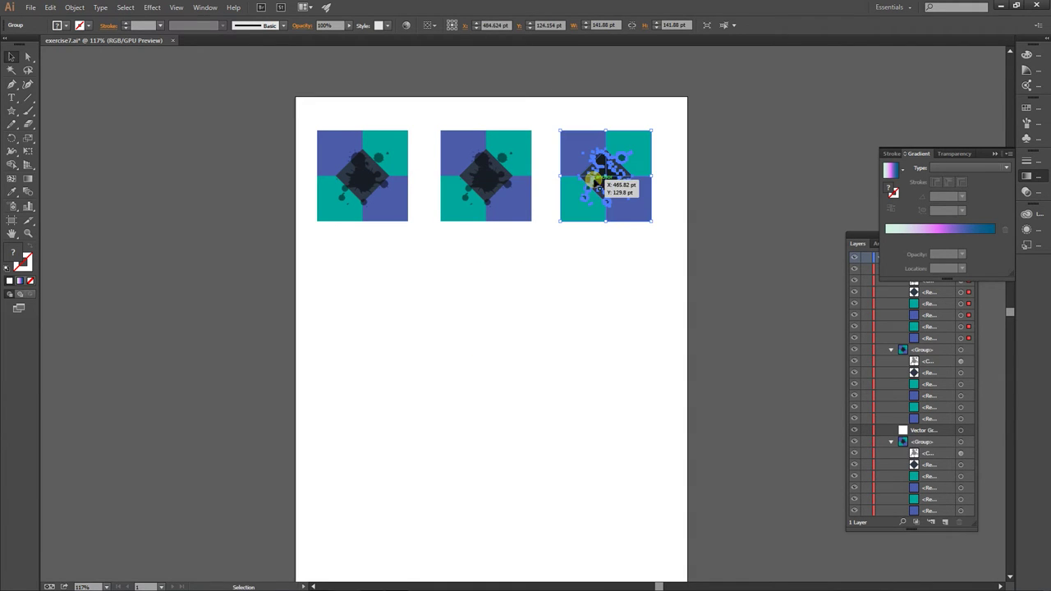
{"action": "left_click", "coordinate": [531, 331]}
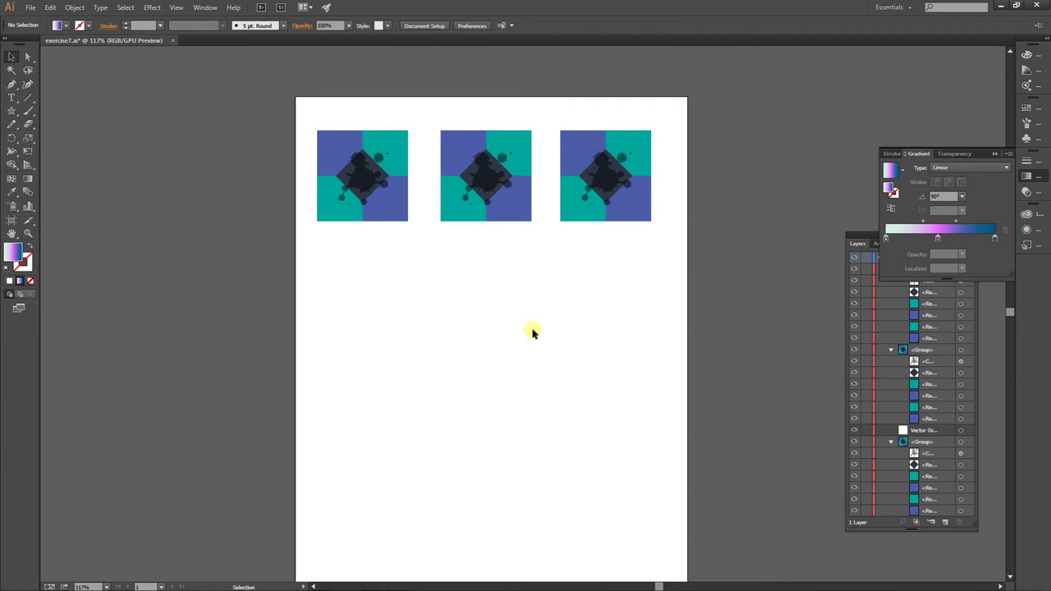
Step: Collapse the three groups in the layer list and delete the leftover Vector Graphic object from Layer 1
{"action": "left_click", "coordinate": [995, 154]}
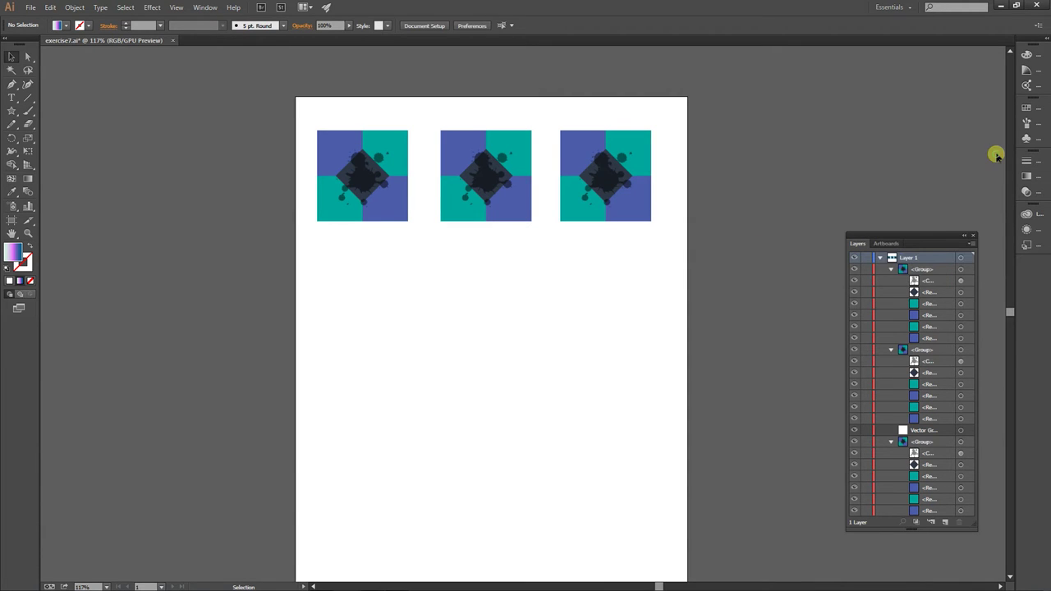
{"action": "left_click_drag", "start_coordinate": [915, 234], "coordinate": [876, 119]}
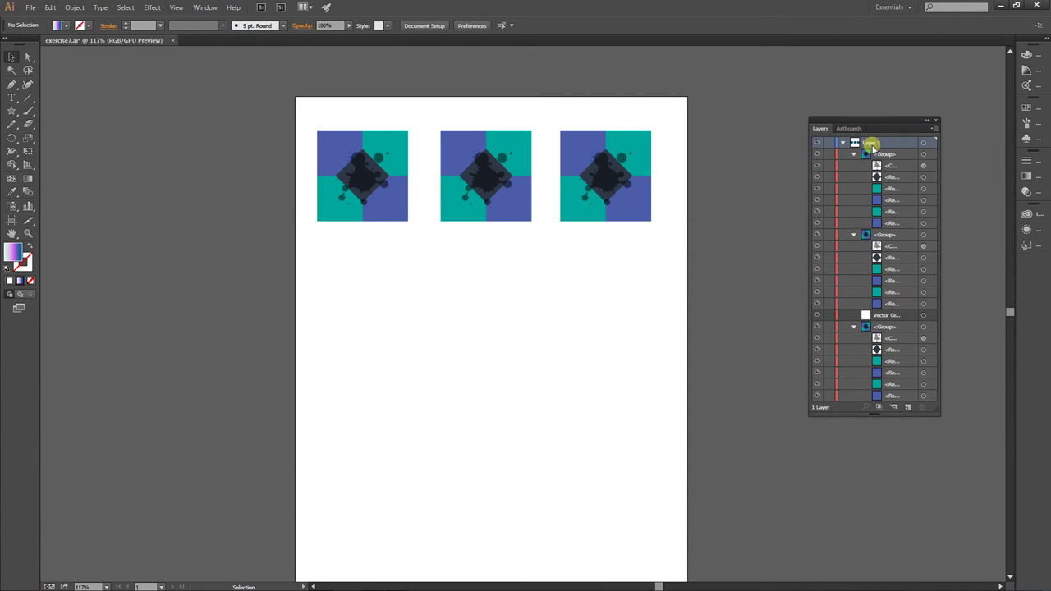
{"action": "left_click", "coordinate": [853, 235]}
{"action": "left_click", "coordinate": [854, 258]}
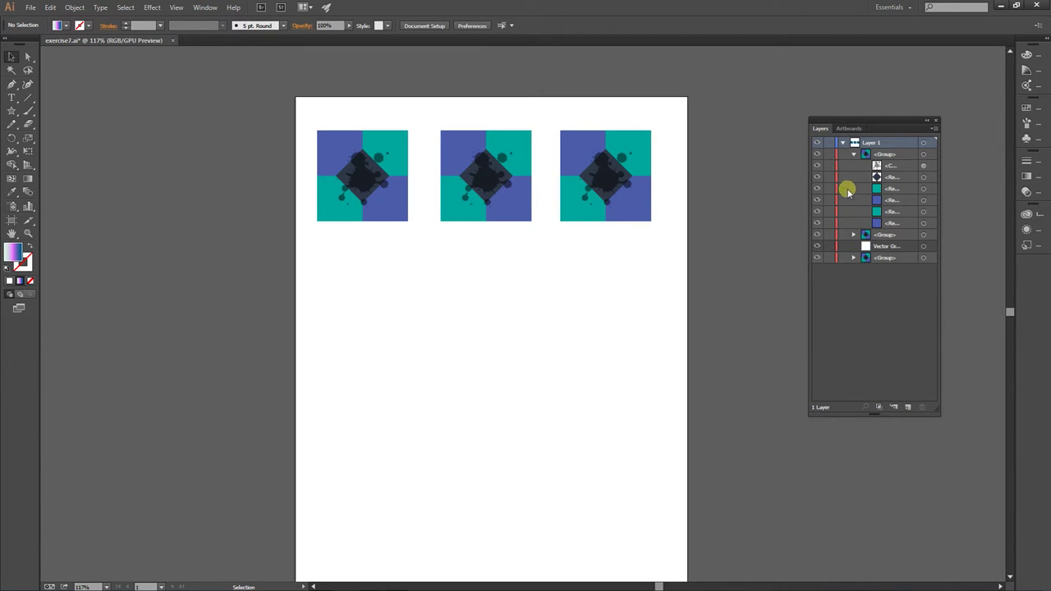
{"action": "left_click", "coordinate": [853, 154]}
{"action": "left_click", "coordinate": [880, 177]}
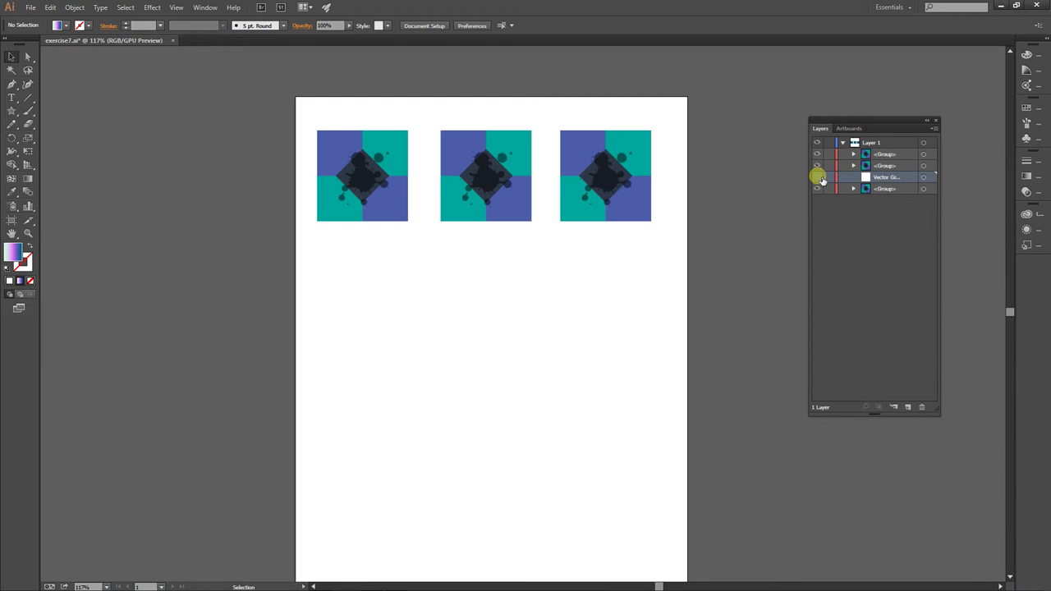
{"action": "left_click_drag", "start_coordinate": [896, 181], "coordinate": [919, 408]}
Step: Select each of the three groups in turn to match its entry under Layer 1 with its artwork
{"action": "left_click", "coordinate": [884, 155]}
{"action": "left_click", "coordinate": [885, 166]}
{"action": "left_click", "coordinate": [893, 179]}
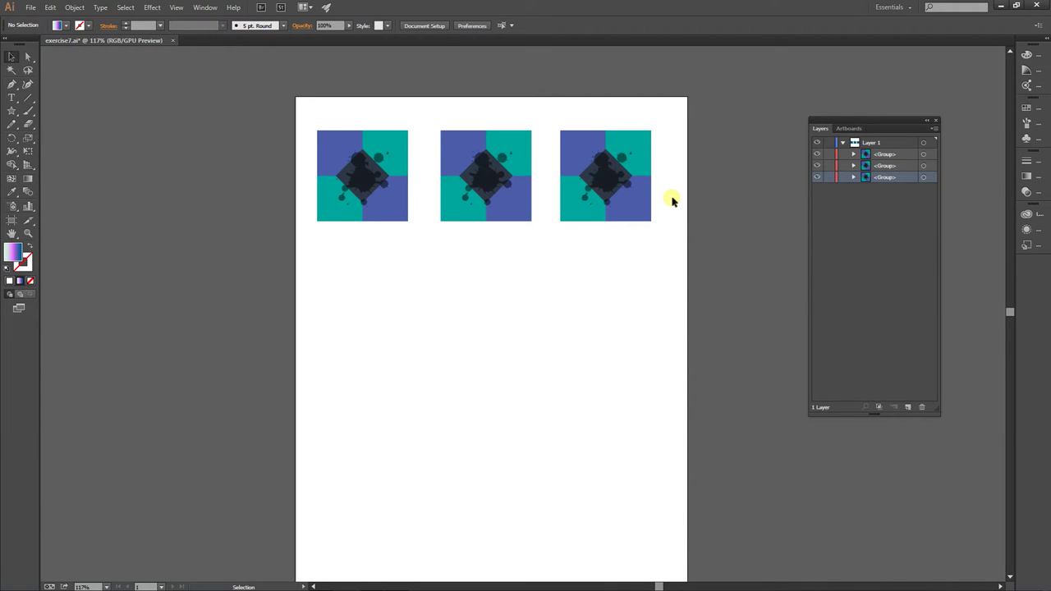
{"action": "left_click", "coordinate": [924, 178]}
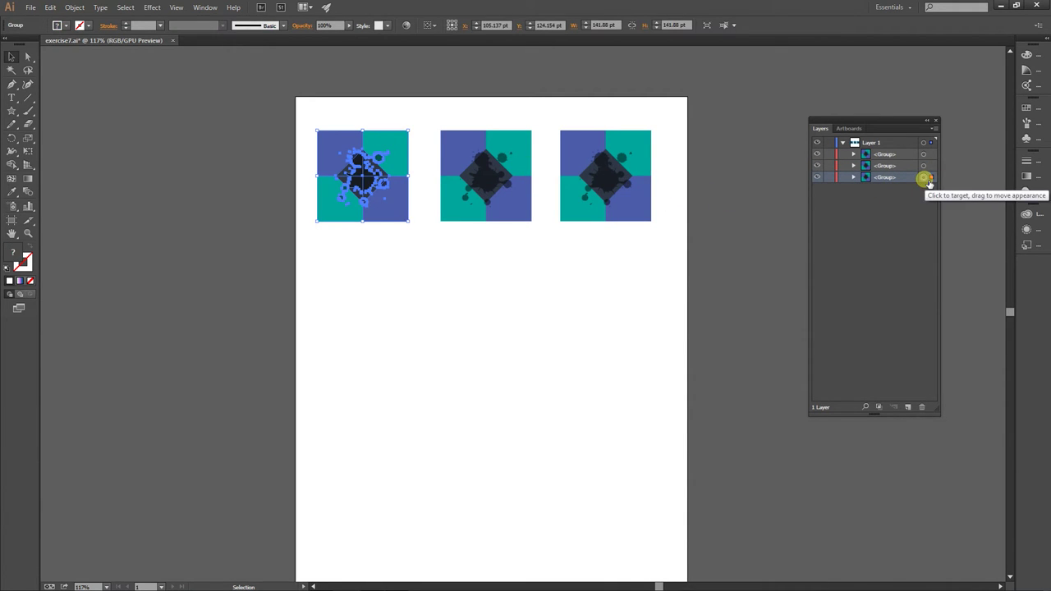
{"action": "left_click", "coordinate": [923, 166]}
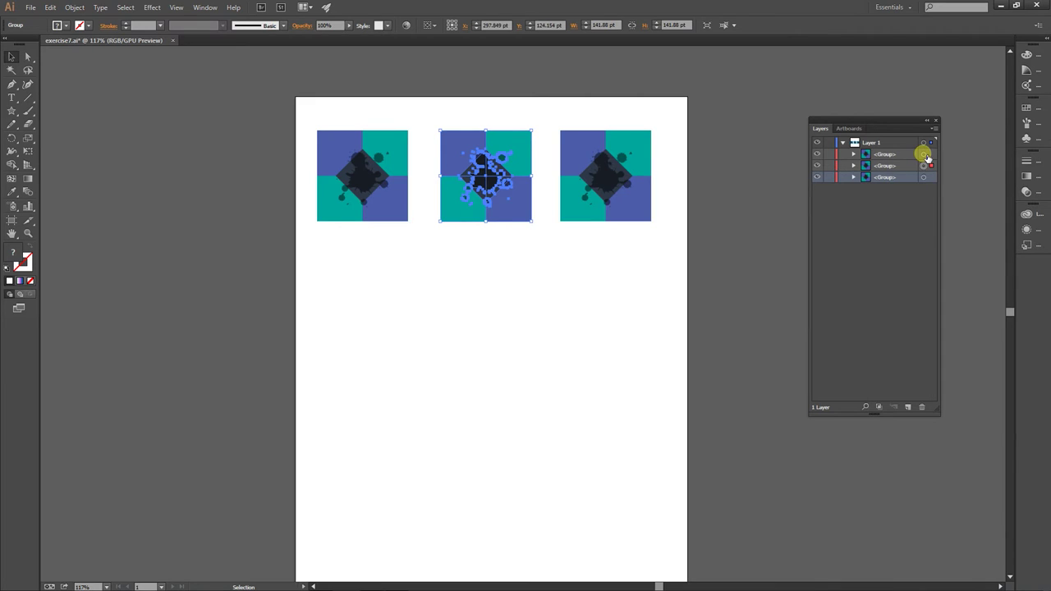
{"action": "left_click", "coordinate": [926, 155]}
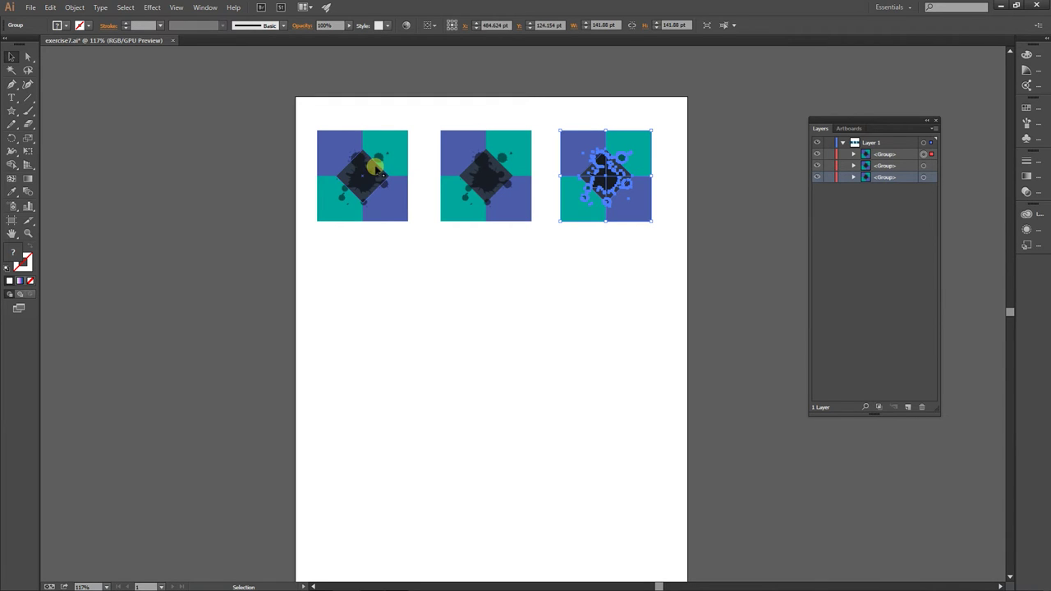
{"action": "left_click", "coordinate": [387, 204]}
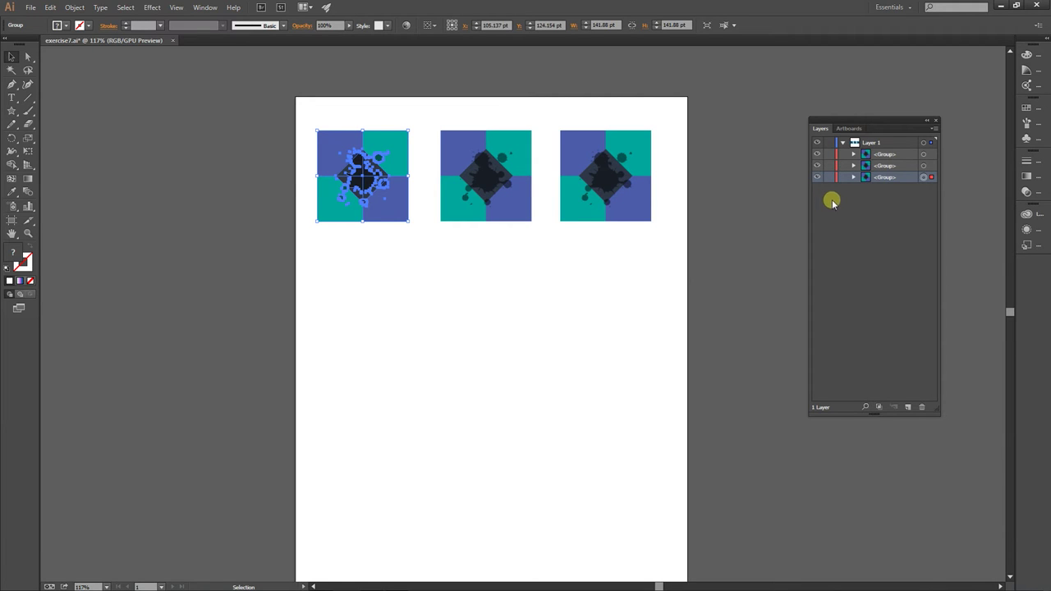
Step: Expand the original group's entry and target its diamond, teal square and blue square individually to identify the parts
{"action": "left_click", "coordinate": [853, 177]}
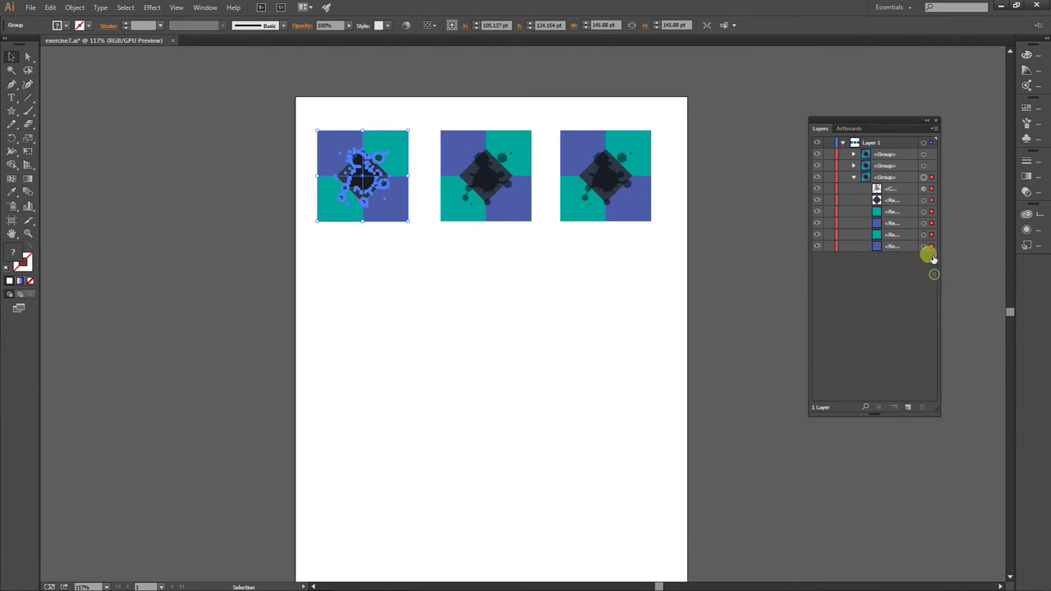
{"action": "left_click", "coordinate": [923, 165]}
{"action": "left_click", "coordinate": [924, 200]}
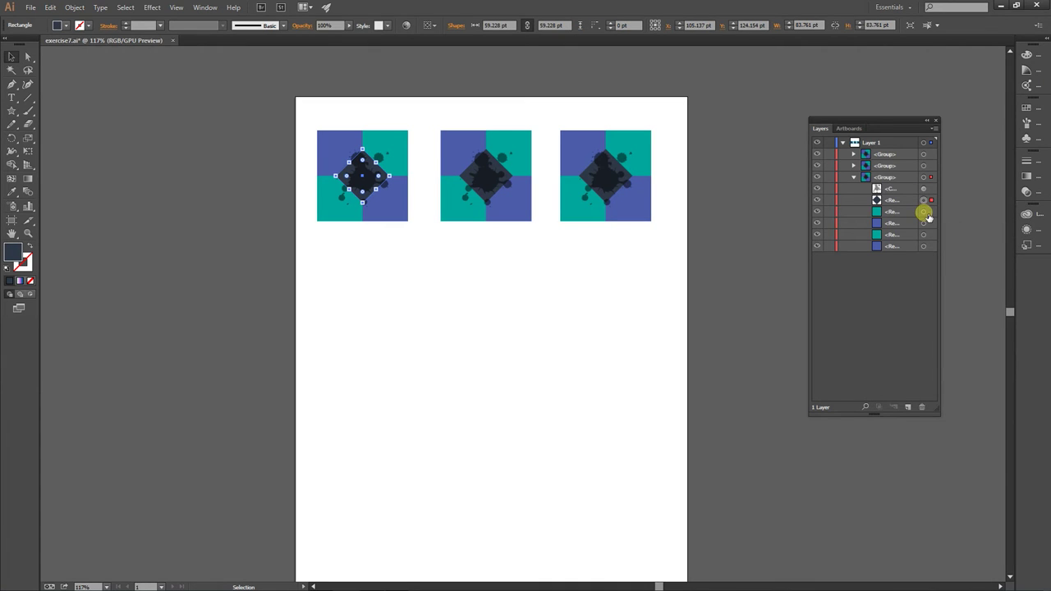
{"action": "left_click", "coordinate": [923, 212]}
{"action": "left_click", "coordinate": [924, 223]}
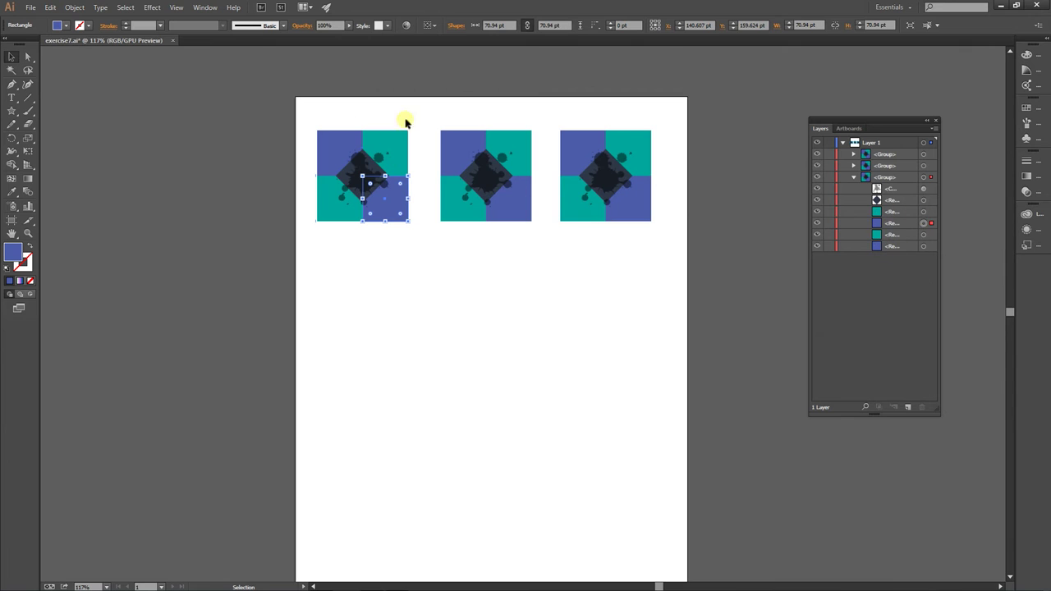
{"action": "left_click", "coordinate": [370, 276]}
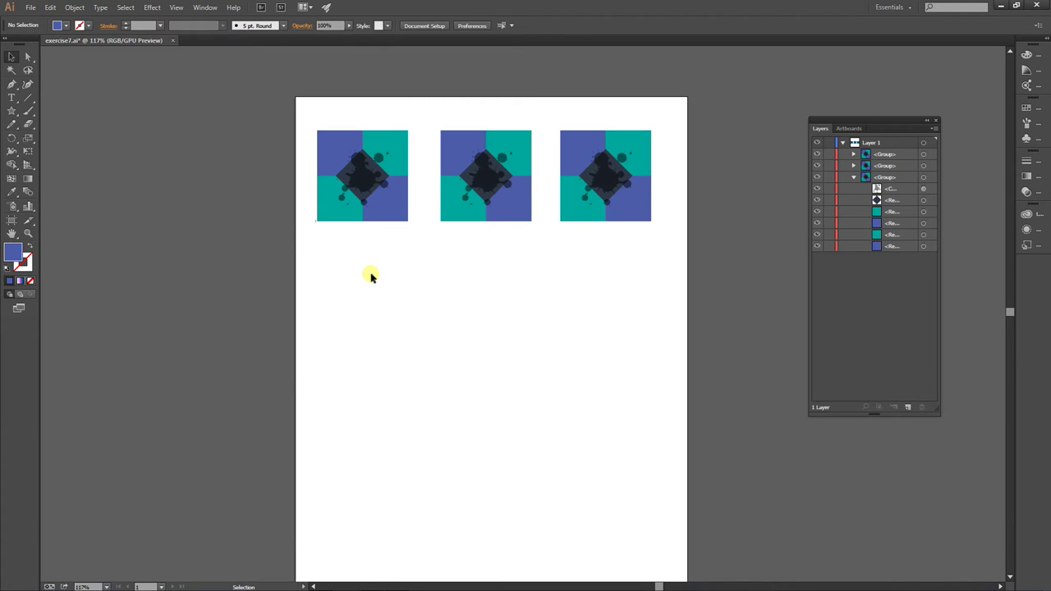
Step: Enter isolation mode on the middle group, select several of its parts, and expand its contents in the layer list
{"action": "left_click", "coordinate": [475, 162]}
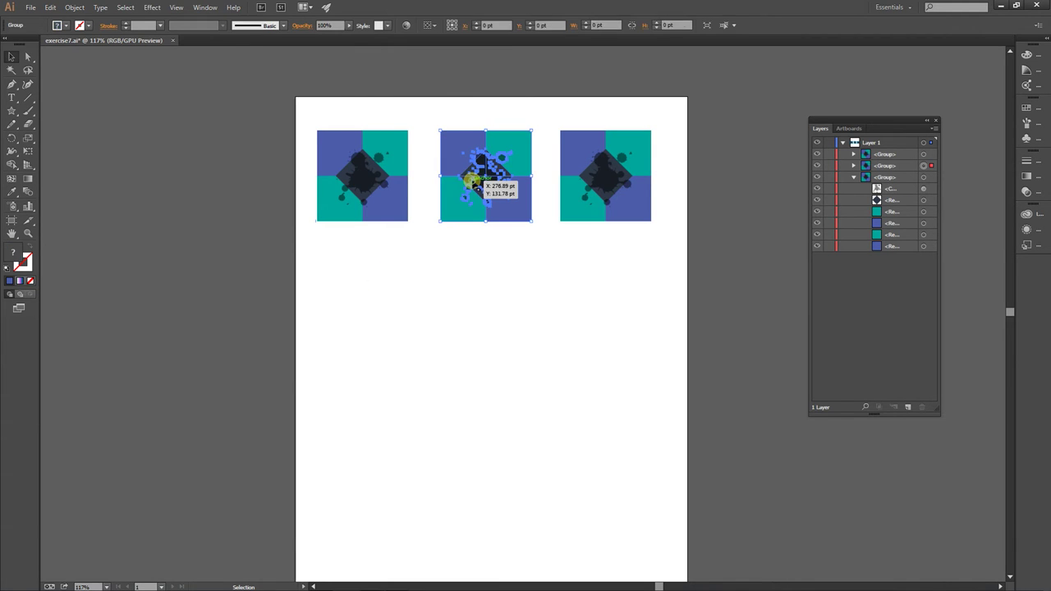
{"action": "double_click", "coordinate": [509, 206]}
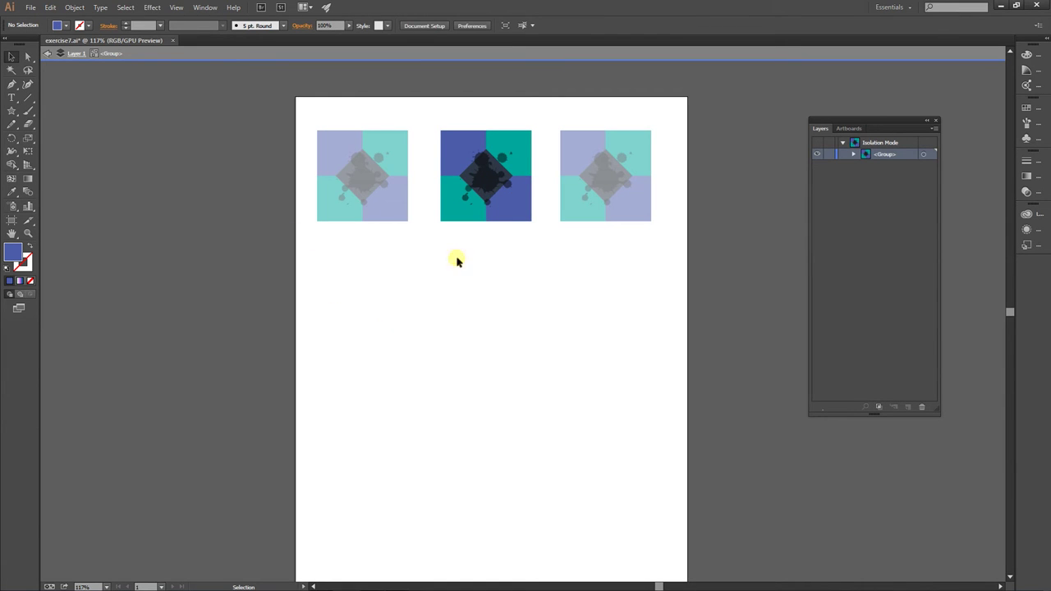
{"action": "left_click", "coordinate": [455, 211]}
{"action": "left_click", "coordinate": [509, 216]}
{"action": "left_click", "coordinate": [490, 159]}
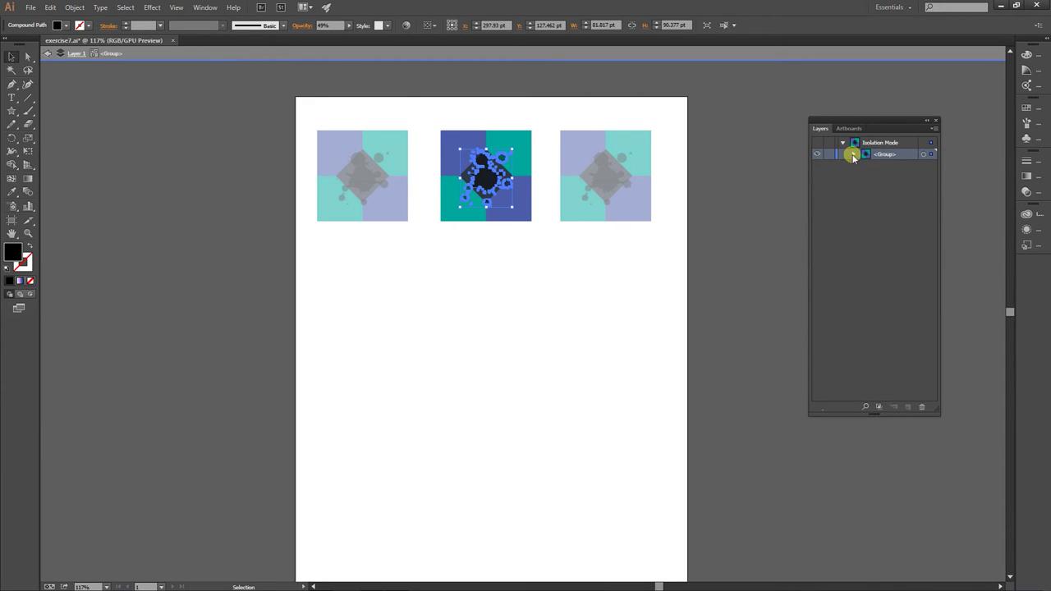
{"action": "left_click", "coordinate": [853, 155]}
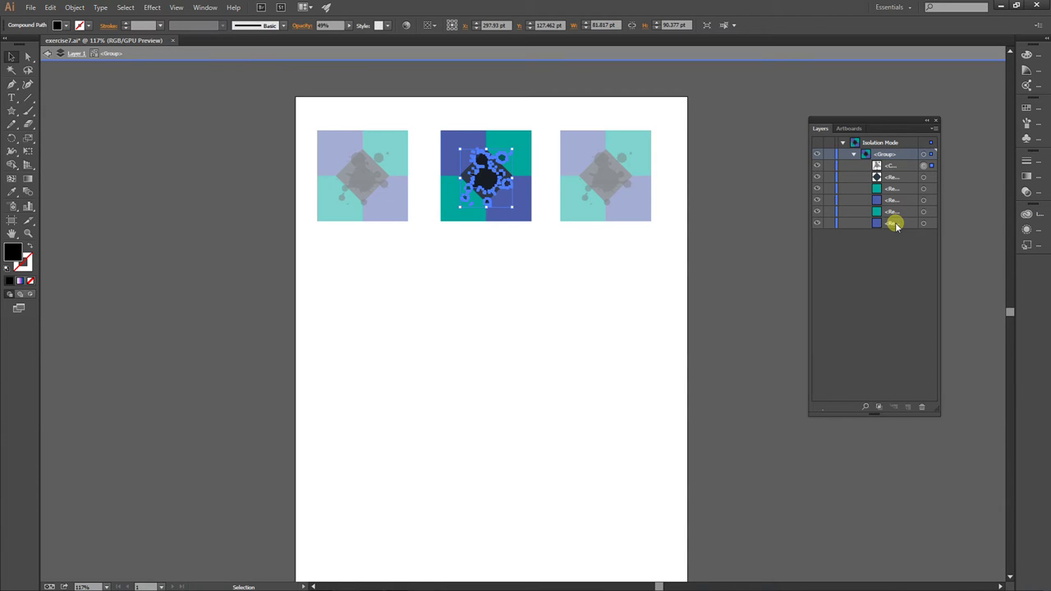
{"action": "left_click", "coordinate": [642, 193]}
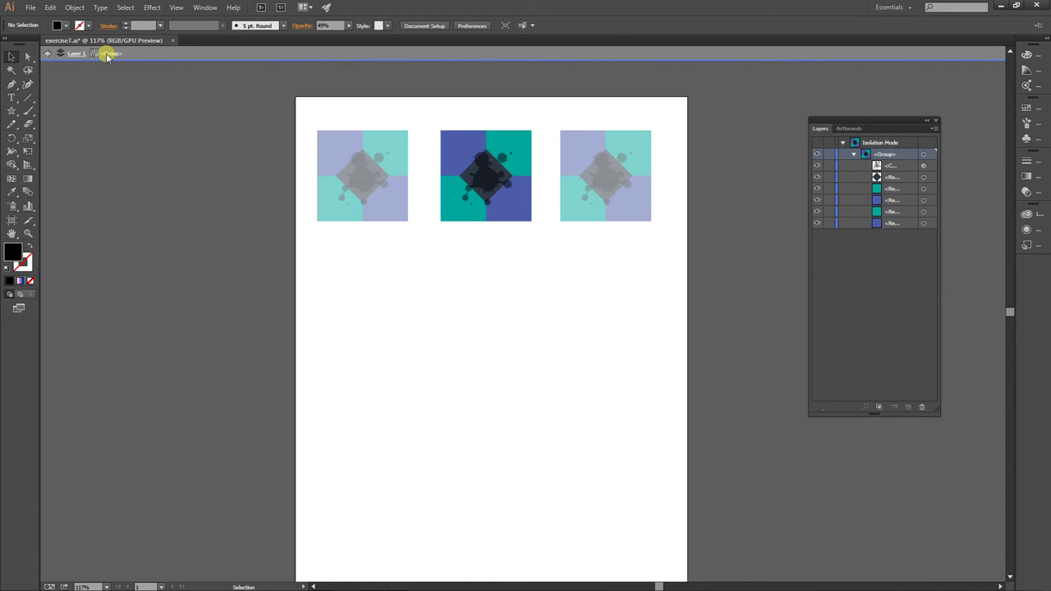
Step: Fill the isolated group's lower-right blue square with a bright, fully saturated orange at hue 26°
{"action": "key", "text": "ctrl+plus"}
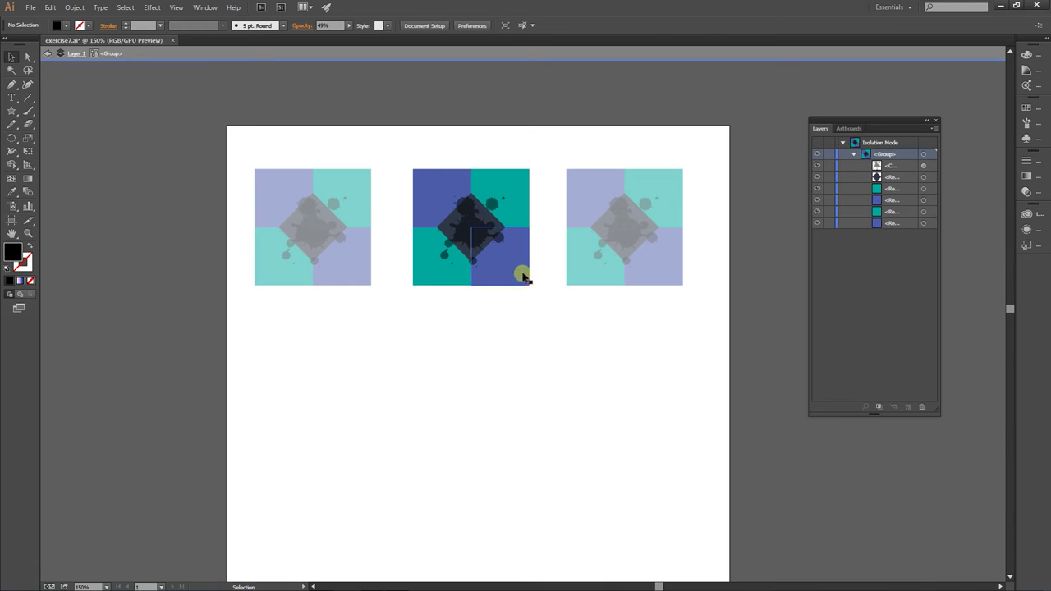
{"action": "left_click", "coordinate": [523, 278]}
{"action": "double_click", "coordinate": [11, 253]}
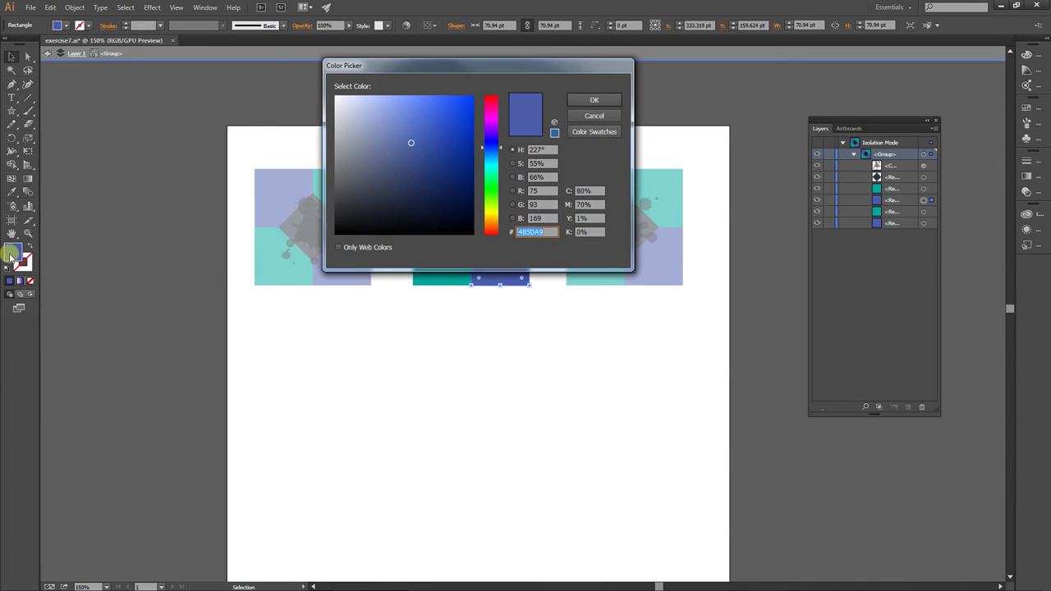
{"action": "left_click_drag", "start_coordinate": [493, 220], "coordinate": [493, 230]}
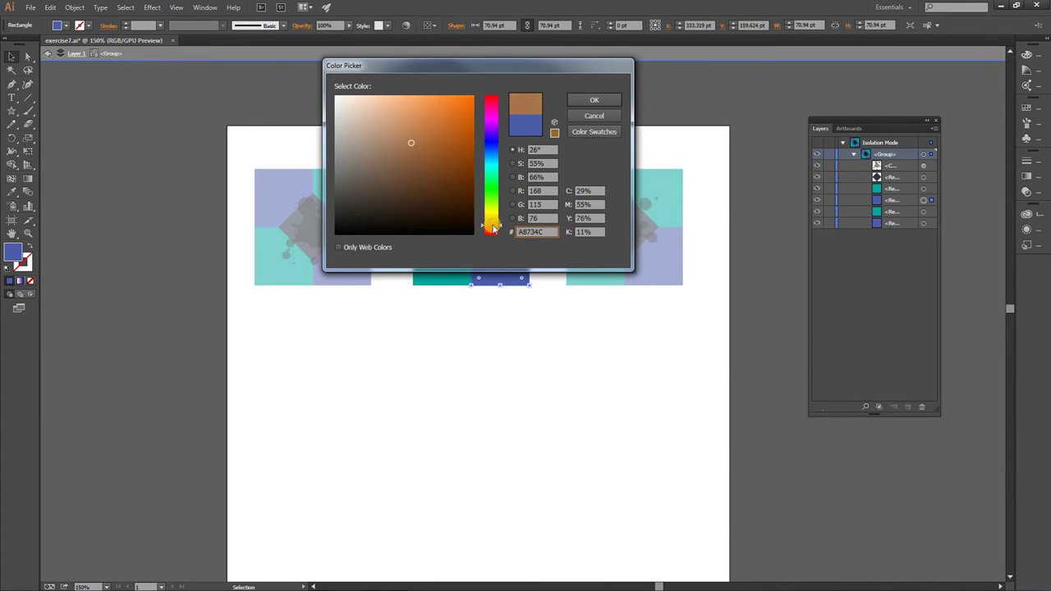
{"action": "left_click", "coordinate": [473, 97]}
{"action": "left_click", "coordinate": [570, 99]}
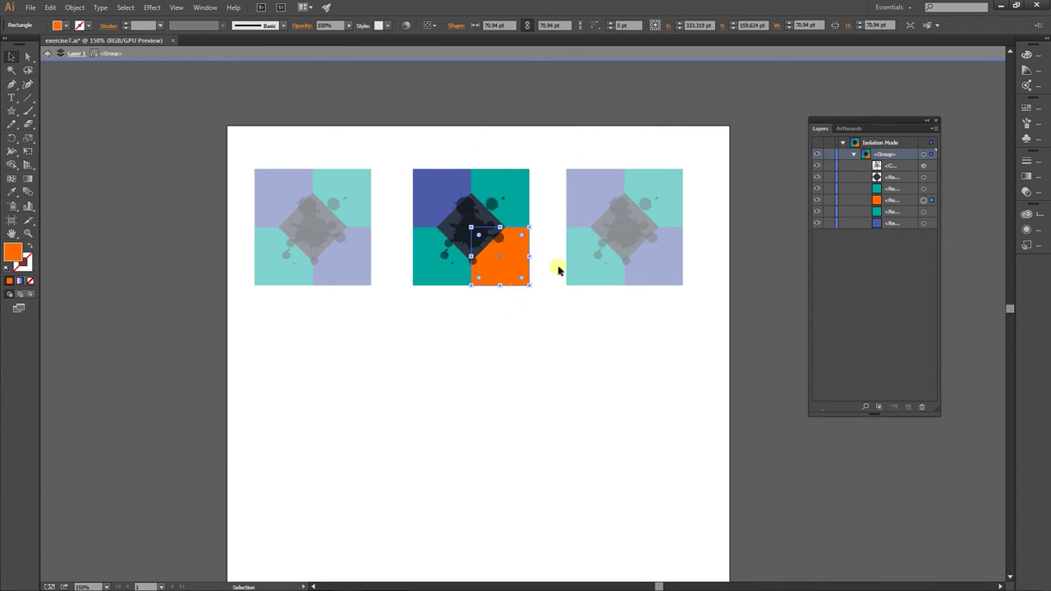
Step: Copy the orange fill onto the isolated group's upper-left blue square with the Eyedropper
{"action": "left_click", "coordinate": [423, 190]}
{"action": "key", "text": "i"}
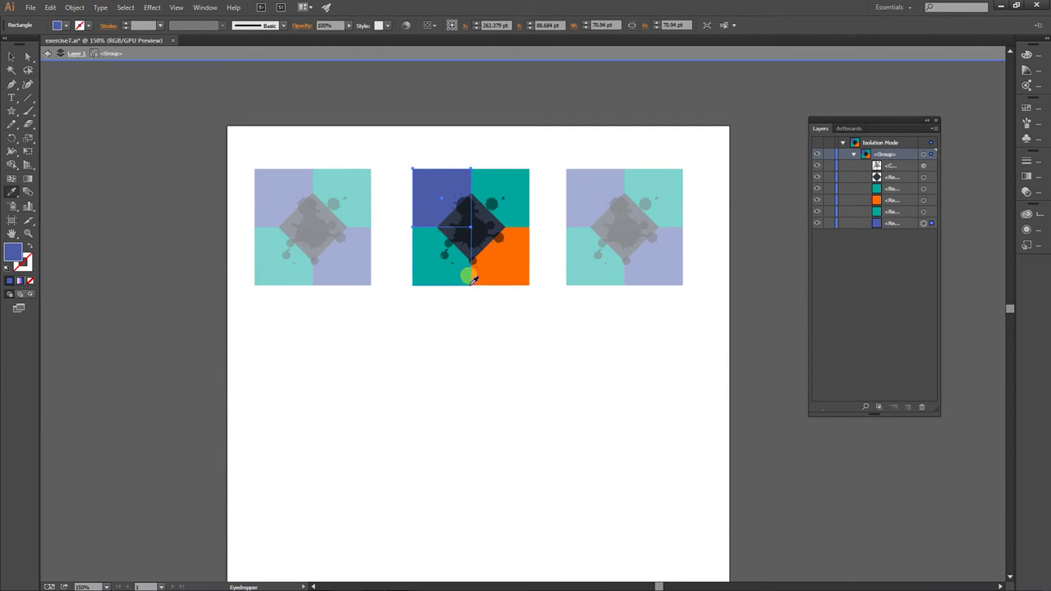
{"action": "left_click", "coordinate": [484, 275]}
{"action": "key", "text": "v"}
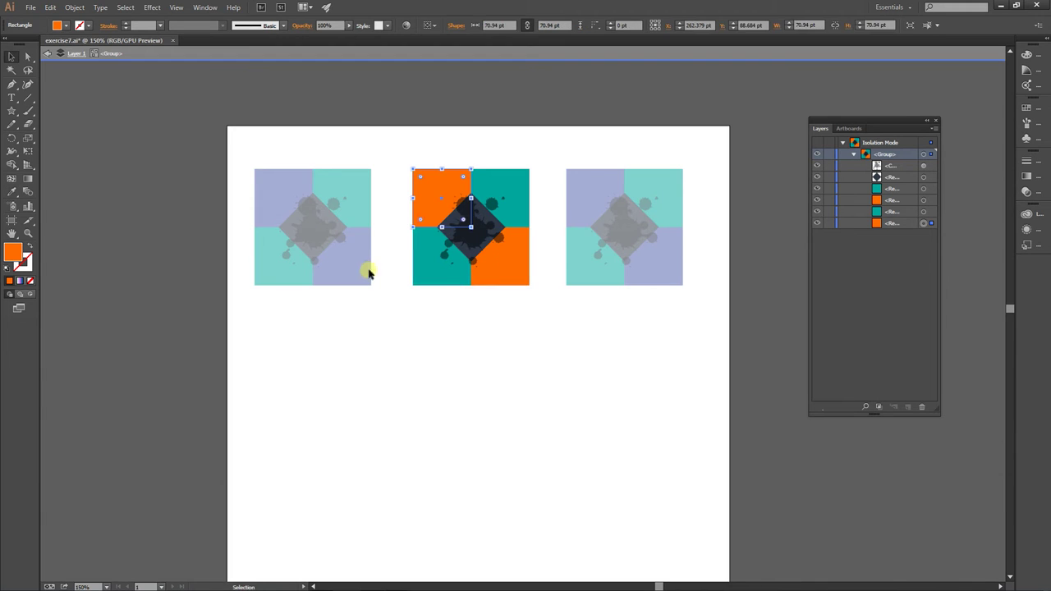
Step: Fill the isolated group's lower-left teal square with a deep violet at hue 266°
{"action": "left_click", "coordinate": [430, 264]}
{"action": "double_click", "coordinate": [12, 253]}
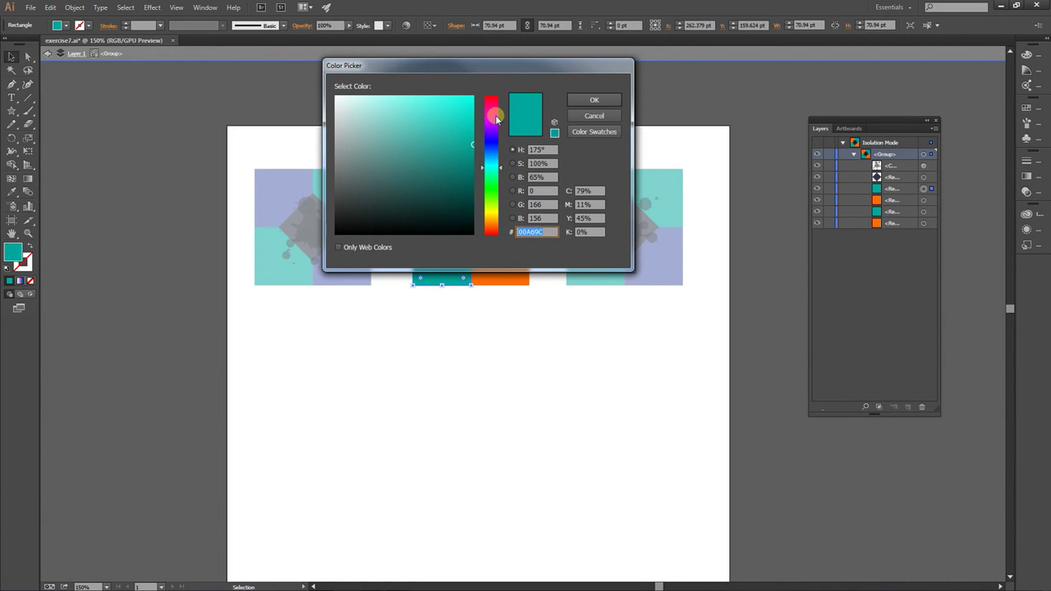
{"action": "left_click_drag", "start_coordinate": [506, 67], "coordinate": [467, 297]}
{"action": "mouse_move", "coordinate": [457, 361]}
{"action": "left_mouse_down"}
{"action": "mouse_move", "coordinate": [422, 331]}
{"action": "mouse_move", "coordinate": [449, 333]}
{"action": "left_mouse_up"}
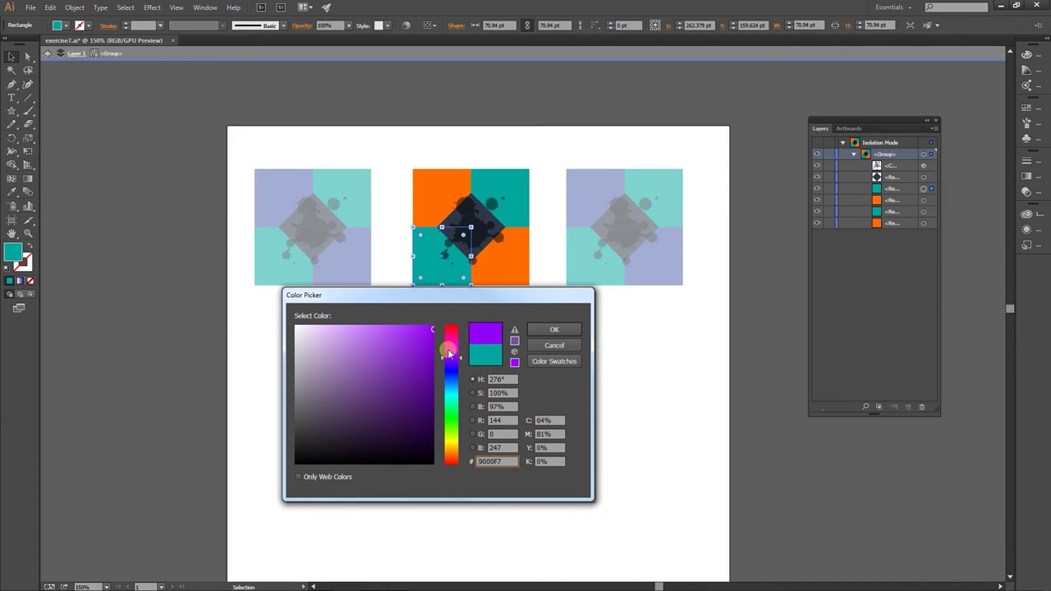
{"action": "left_click", "coordinate": [461, 362]}
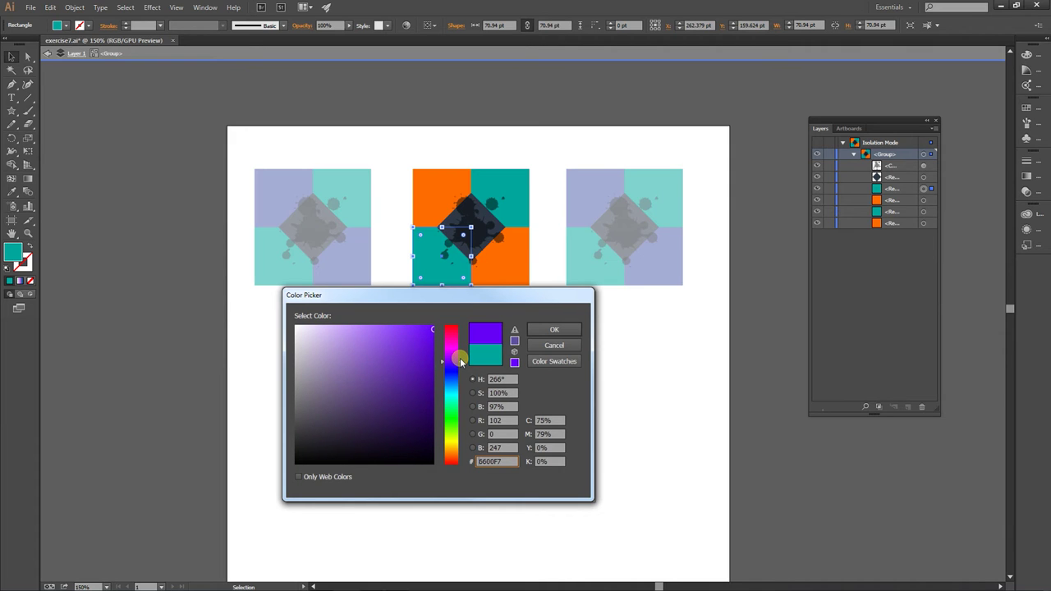
{"action": "left_click", "coordinate": [565, 328]}
Step: Copy the violet fill onto the isolated group's upper-right teal square with the Eyedropper
{"action": "left_click", "coordinate": [525, 178]}
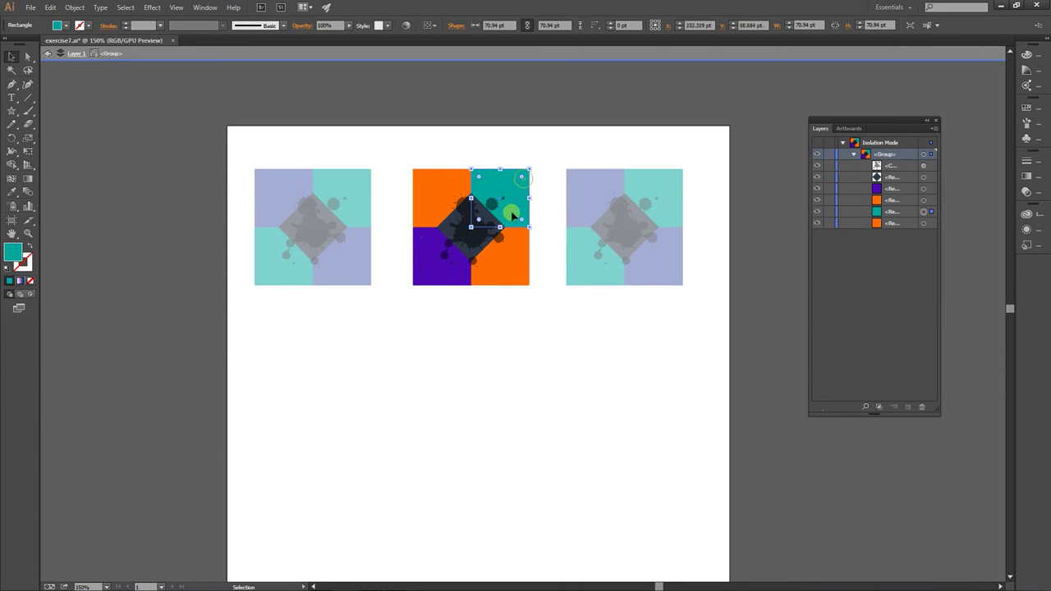
{"action": "key", "text": "i"}
{"action": "left_click", "coordinate": [432, 282]}
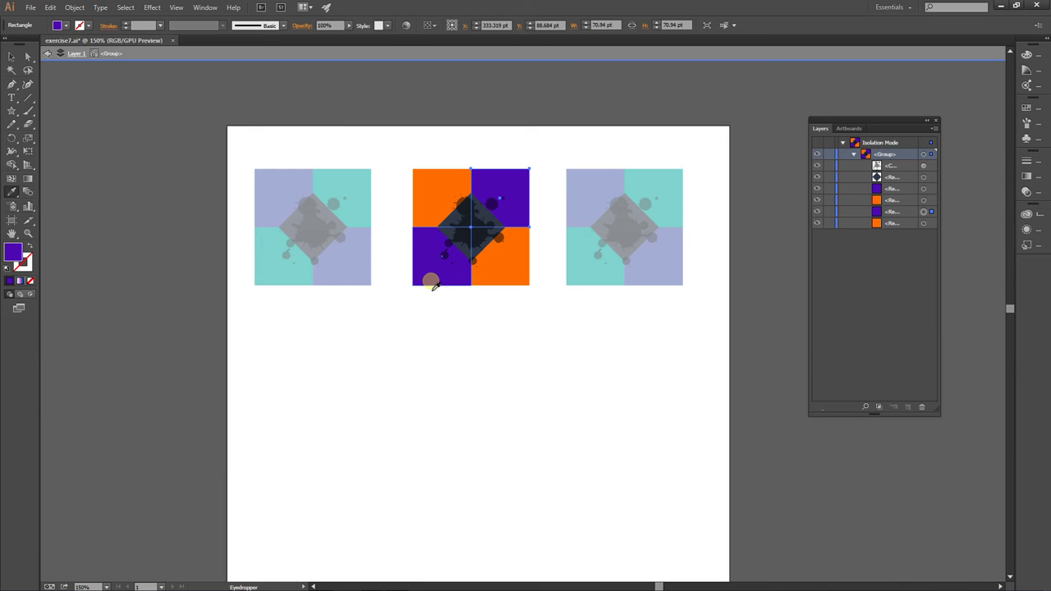
{"action": "key", "text": "v"}
Step: Fill the isolated group's central diamond with white and check the ink splatter by selecting it
{"action": "left_click", "coordinate": [453, 220]}
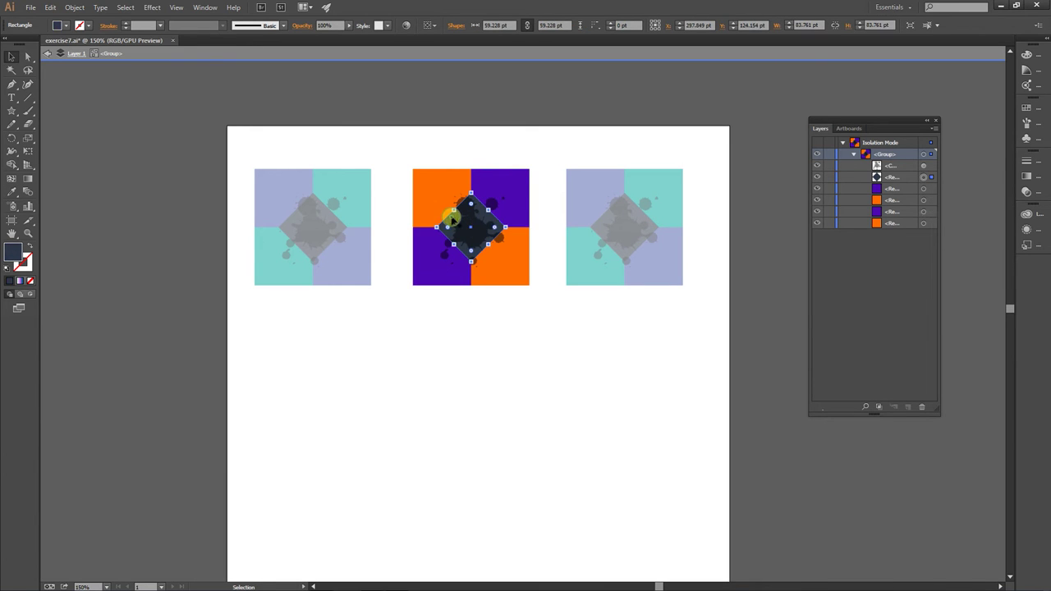
{"action": "double_click", "coordinate": [12, 250]}
{"action": "left_click_drag", "start_coordinate": [333, 330], "coordinate": [274, 317]}
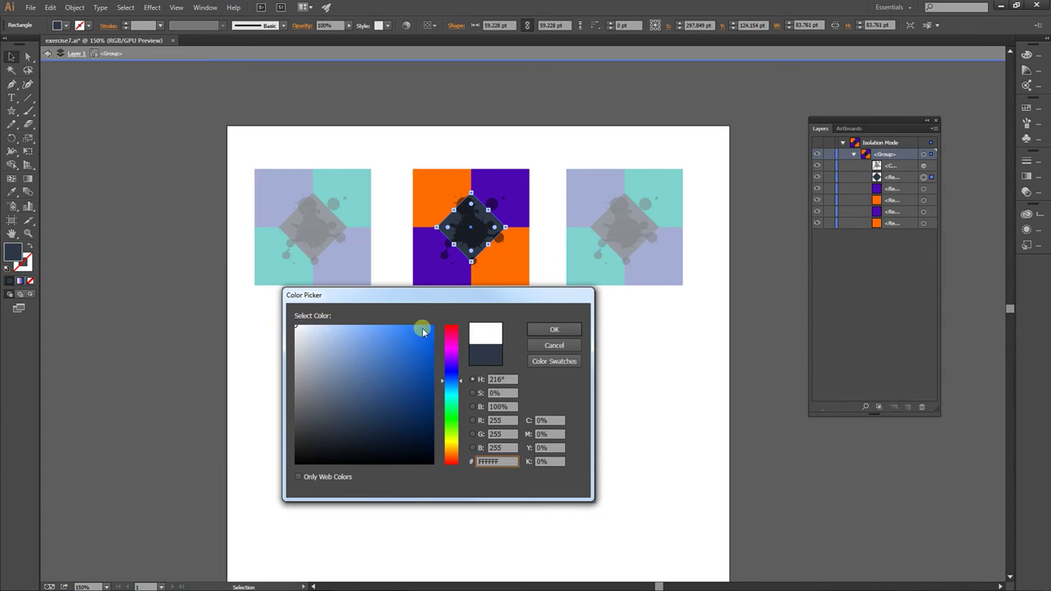
{"action": "left_click", "coordinate": [556, 329]}
{"action": "left_click", "coordinate": [530, 372]}
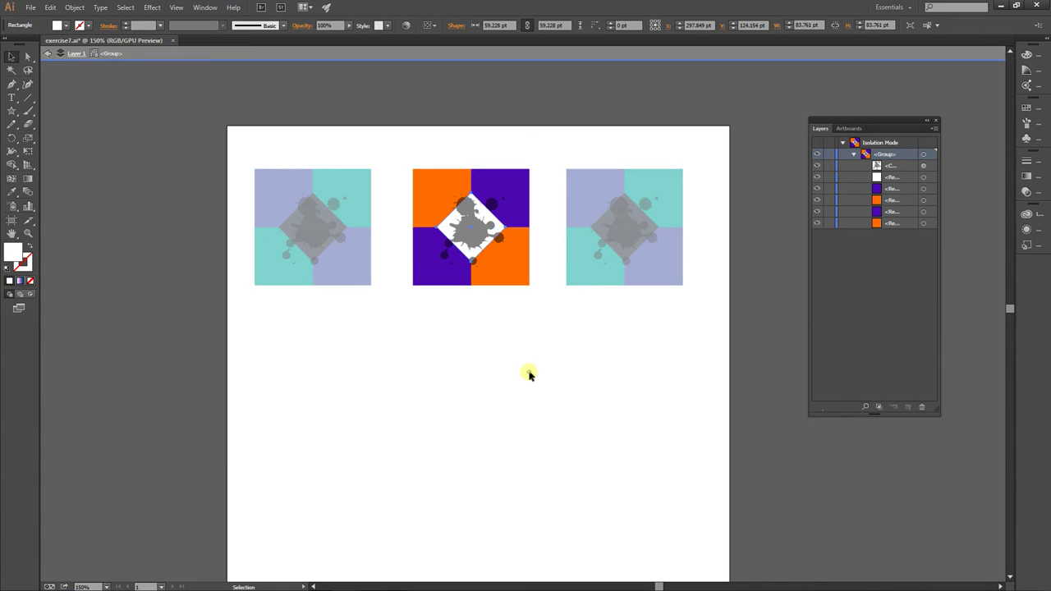
{"action": "left_click", "coordinate": [498, 237]}
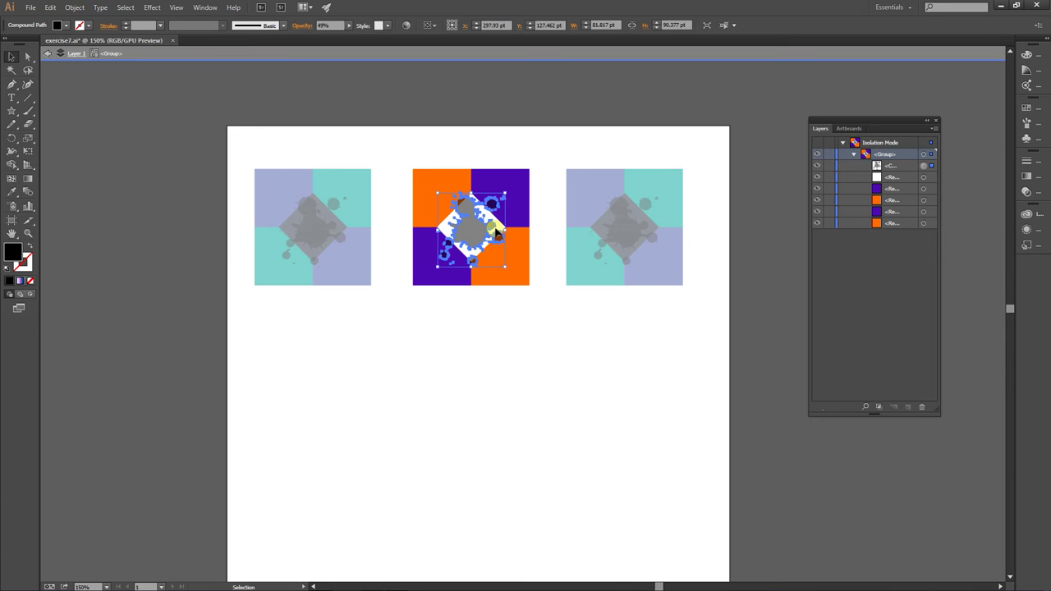
{"action": "left_click", "coordinate": [504, 375]}
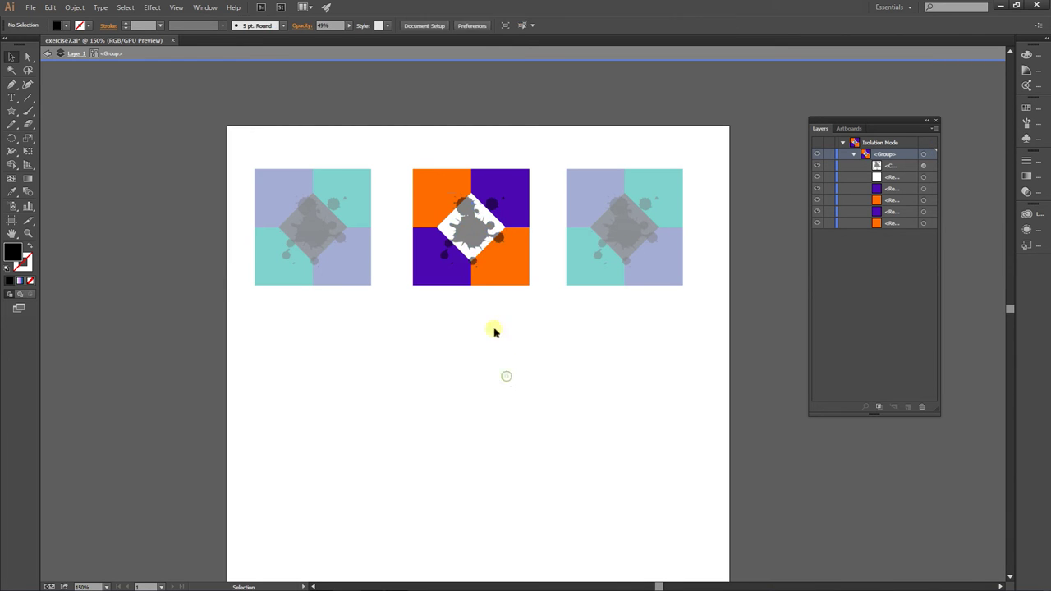
Step: Fill the isolated group's central diamond with pale yellow FFF39F
{"action": "left_click", "coordinate": [448, 225]}
{"action": "double_click", "coordinate": [12, 252]}
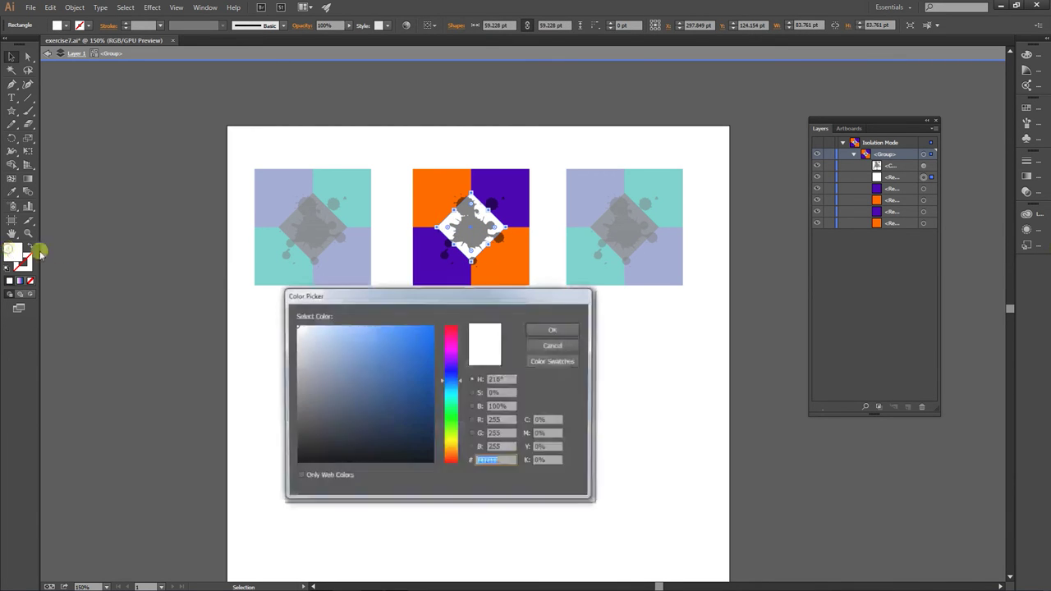
{"action": "left_click_drag", "start_coordinate": [454, 391], "coordinate": [460, 443]}
{"action": "left_click_drag", "start_coordinate": [370, 336], "coordinate": [359, 330]}
{"action": "left_click", "coordinate": [542, 330]}
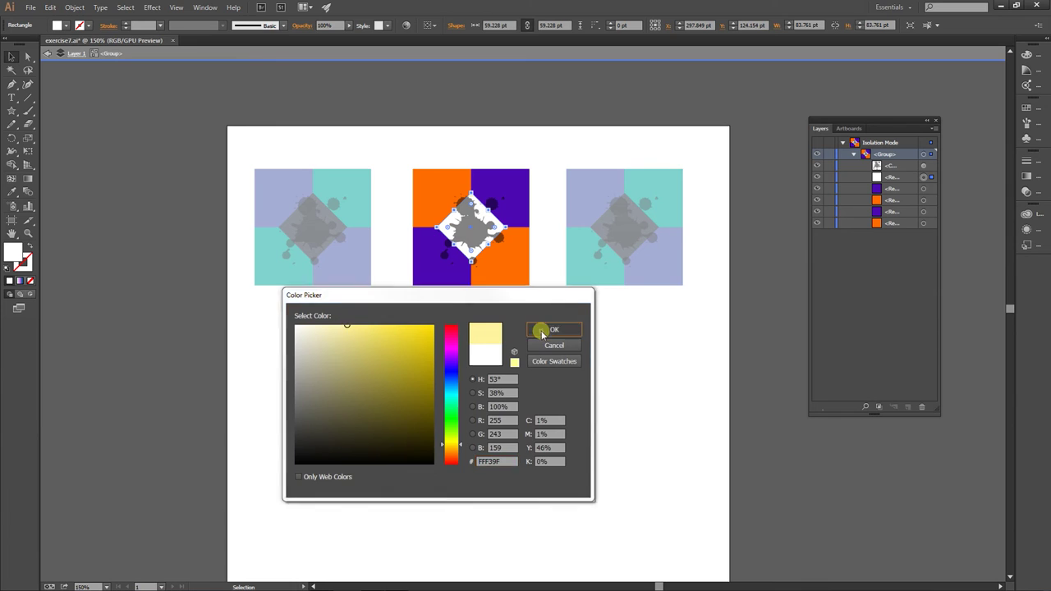
{"action": "left_click", "coordinate": [585, 360]}
Step: Fill the isolated group's ink splatter with a bright green at hue 149° and deselect it
{"action": "left_click", "coordinate": [483, 234]}
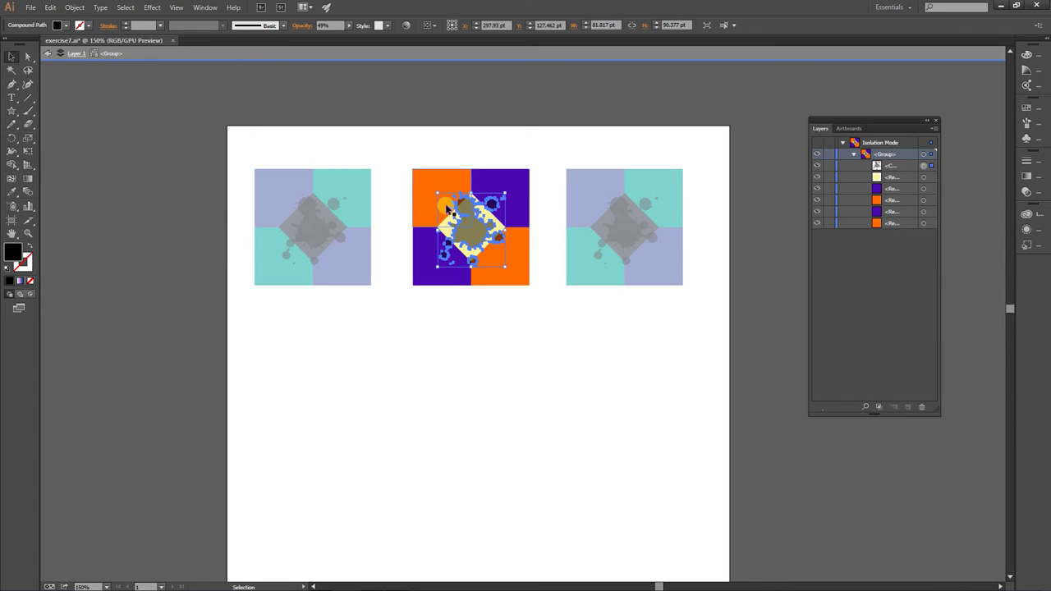
{"action": "double_click", "coordinate": [11, 252]}
{"action": "left_click", "coordinate": [454, 367]}
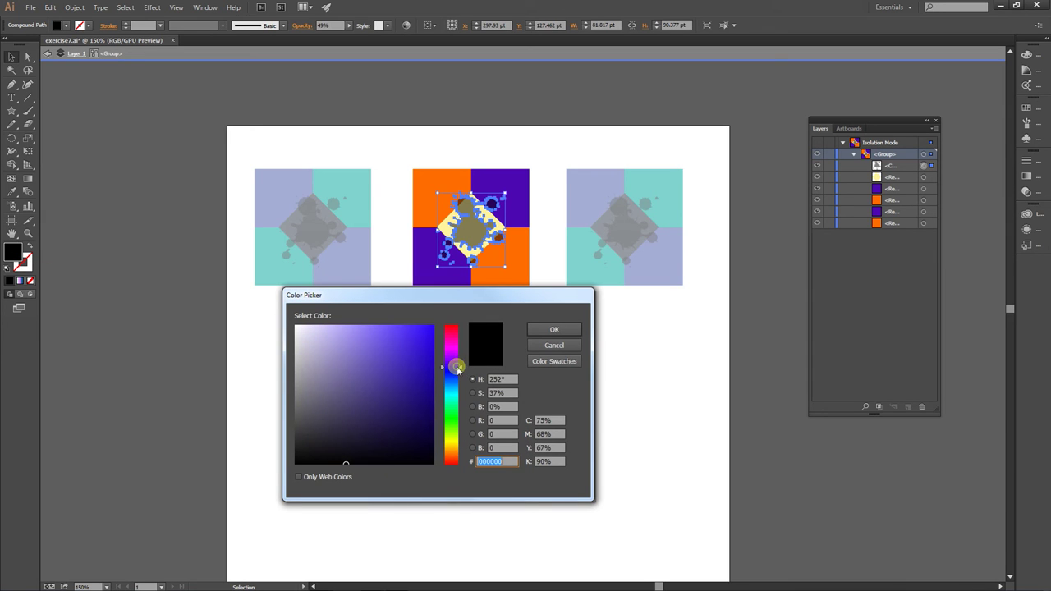
{"action": "left_click_drag", "start_coordinate": [457, 368], "coordinate": [458, 409]}
{"action": "left_click", "coordinate": [430, 330]}
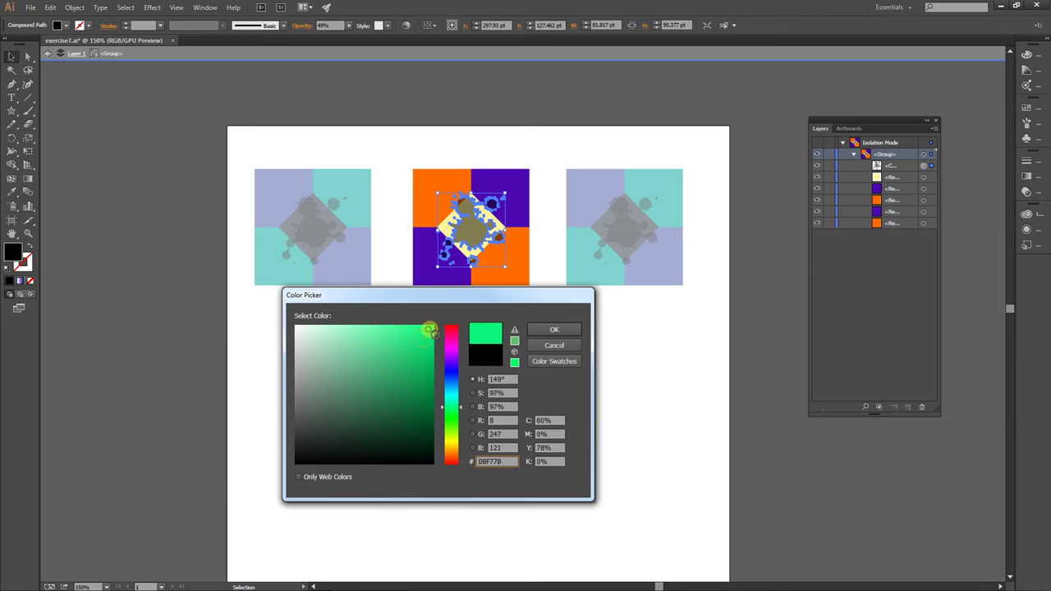
{"action": "left_click", "coordinate": [545, 331]}
{"action": "left_click", "coordinate": [545, 333]}
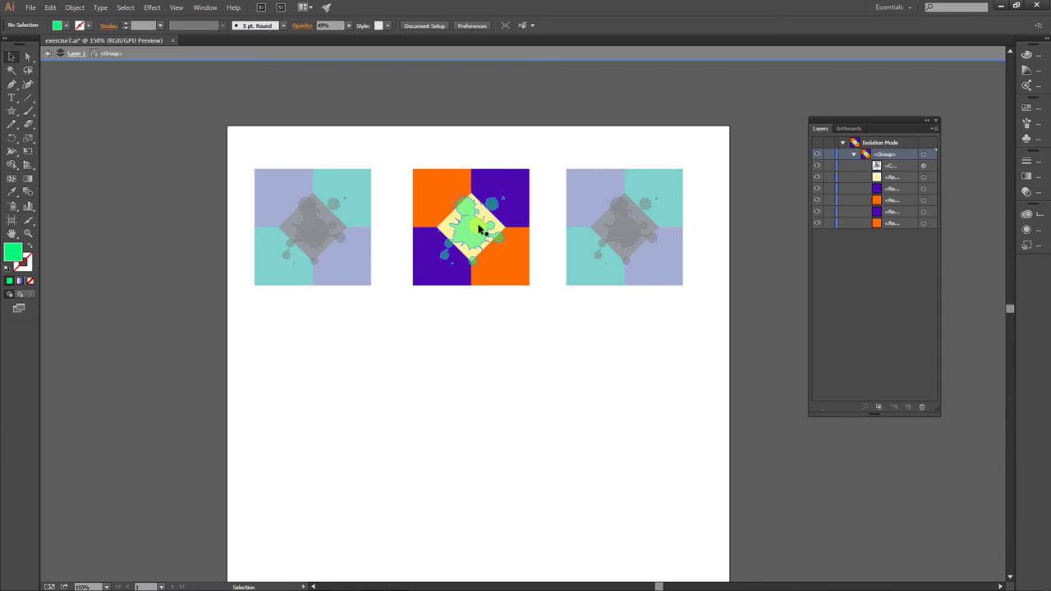
{"action": "left_click", "coordinate": [535, 328]}
Step: Leave isolation mode completely and select the middle group, followed by the right group, as whole objects
{"action": "left_click", "coordinate": [51, 58]}
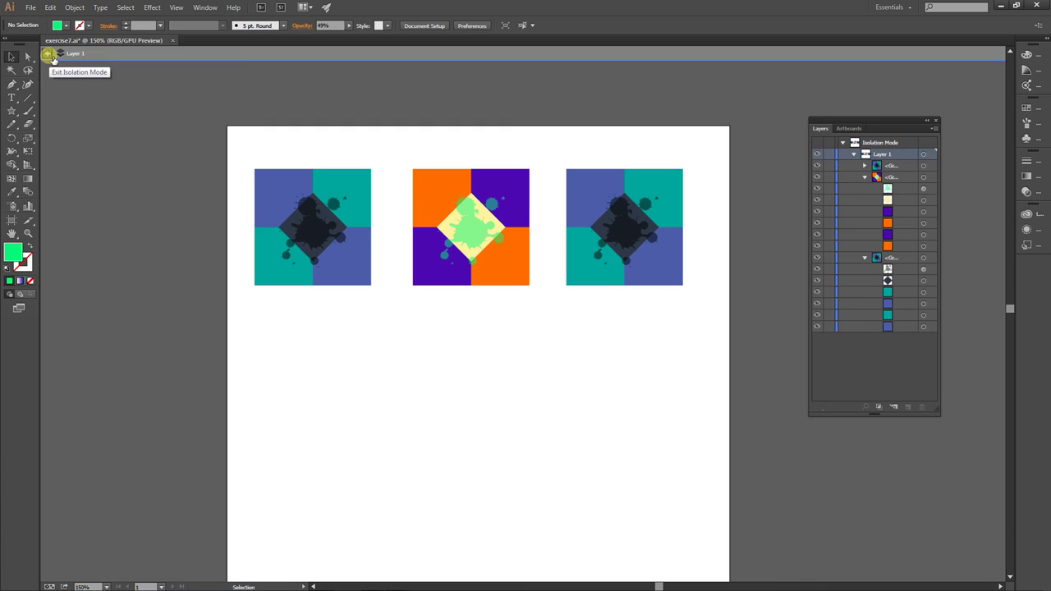
{"action": "left_click", "coordinate": [51, 57]}
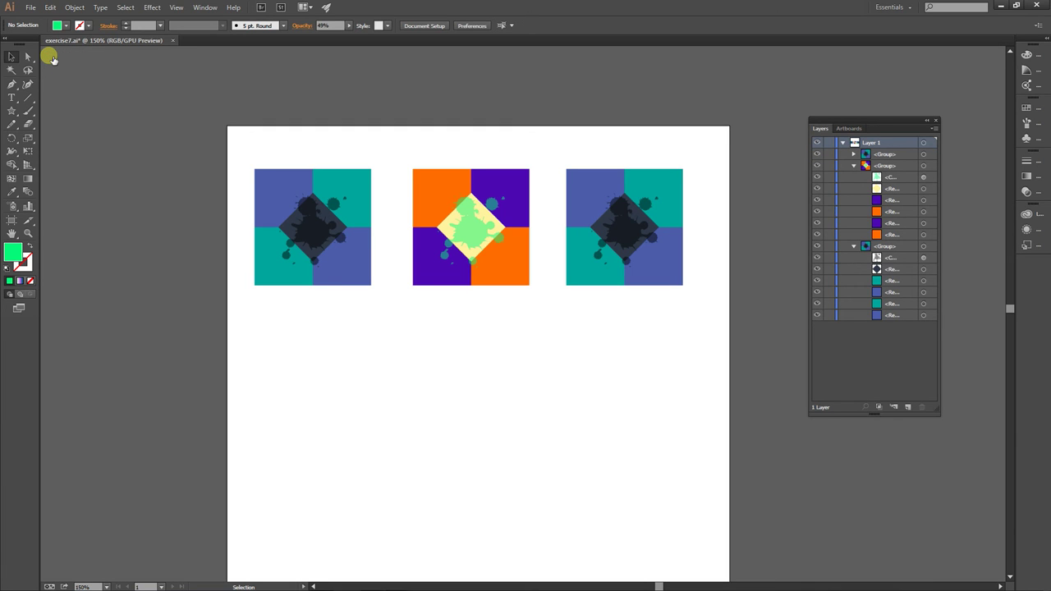
{"action": "left_click", "coordinate": [494, 271]}
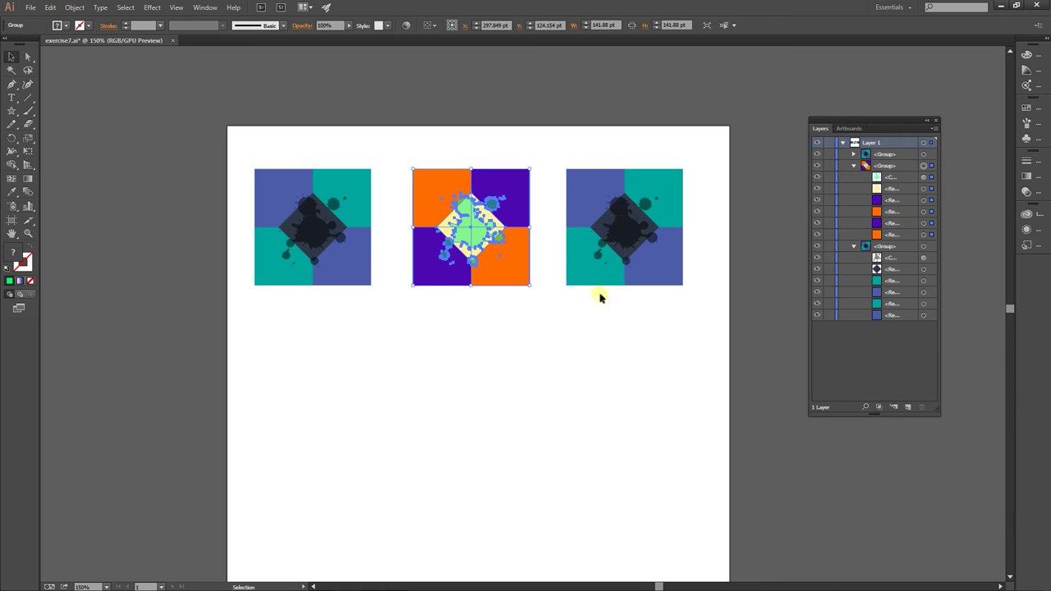
{"action": "left_click", "coordinate": [563, 358]}
{"action": "left_click", "coordinate": [669, 230]}
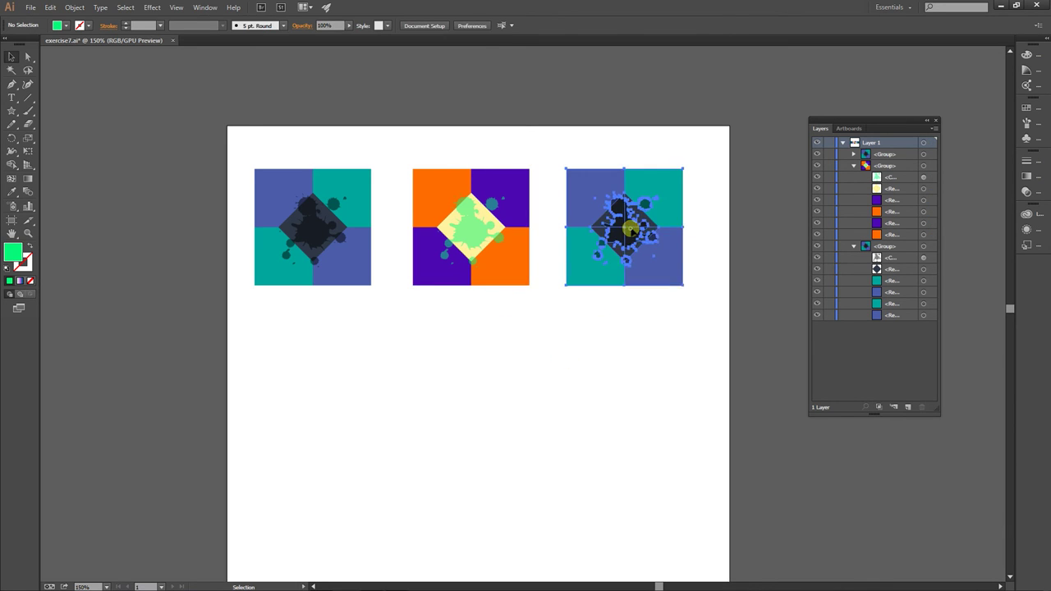
Step: Rename the recoloured middle group as 80s in the layer list and briefly isolate it to check the name
{"action": "double_click", "coordinate": [886, 165]}
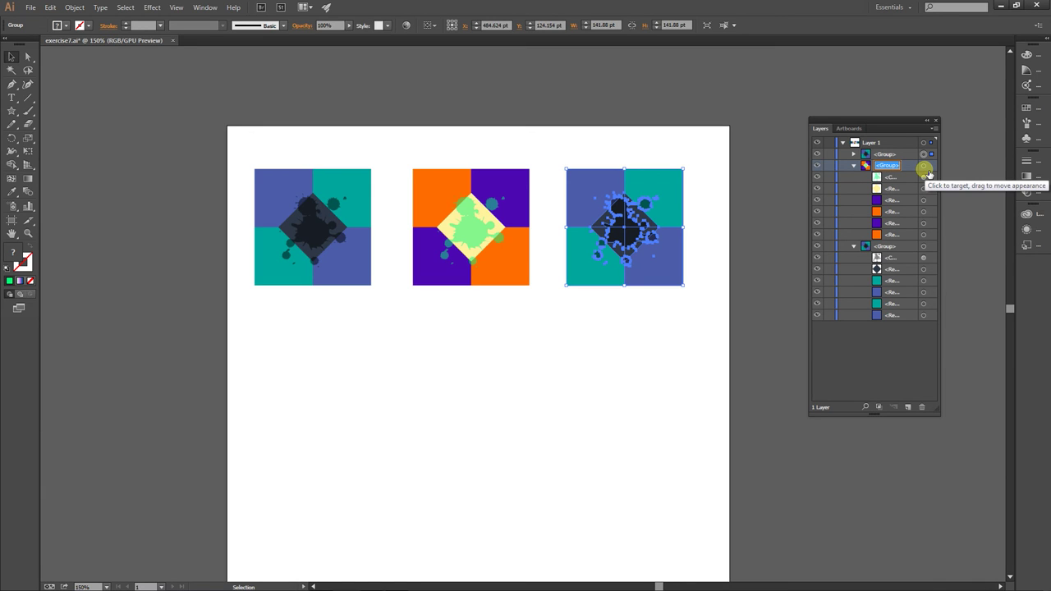
{"action": "key", "text": "Return"}
{"action": "double_click", "coordinate": [451, 248]}
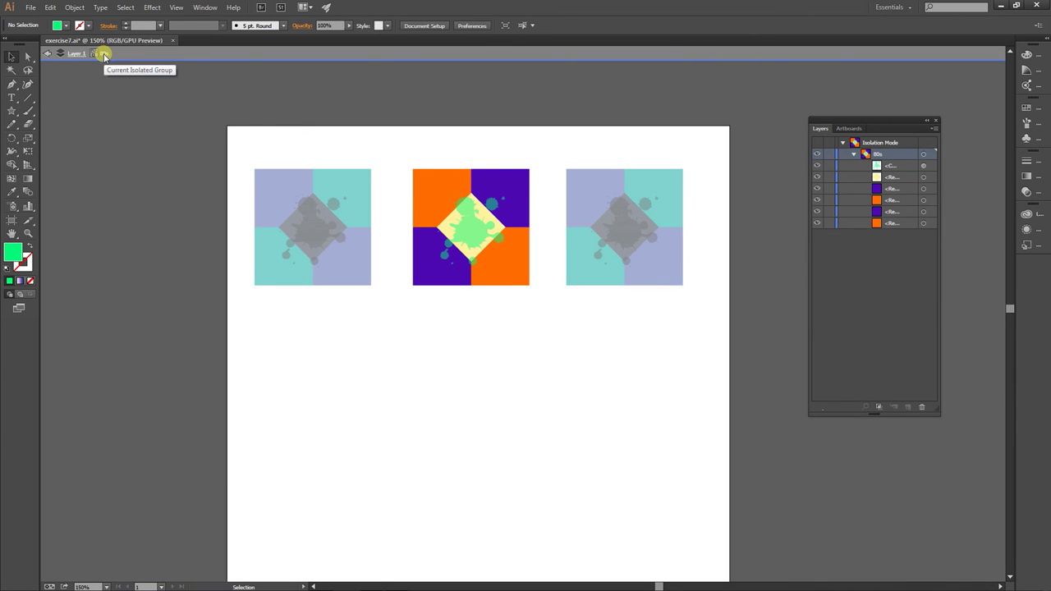
{"action": "double_click", "coordinate": [97, 140]}
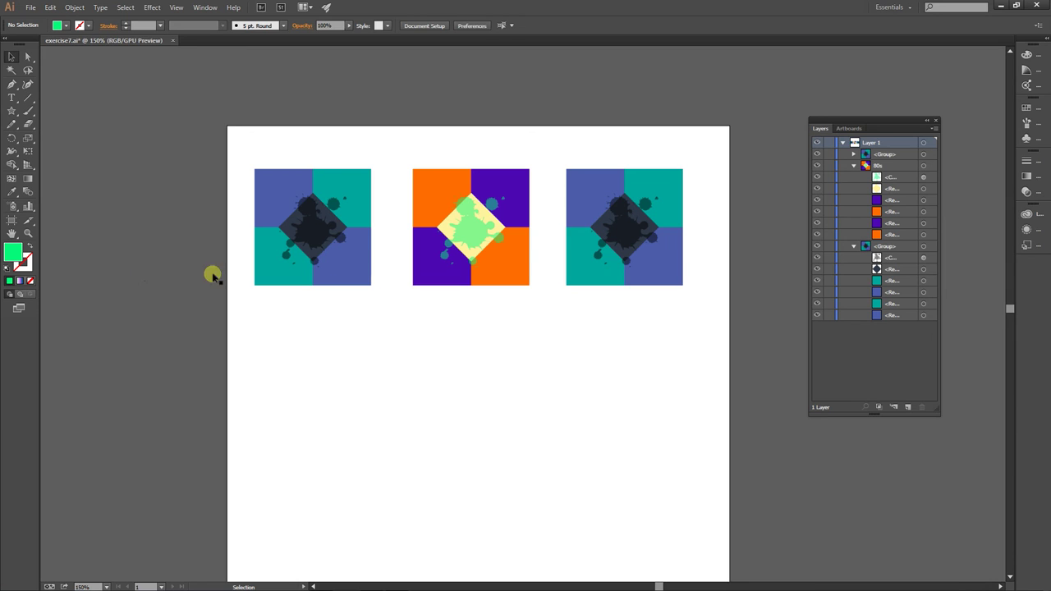
Step: Paste a copy of the right blue and teal group and place it directly below the left group
{"action": "left_click", "coordinate": [613, 283]}
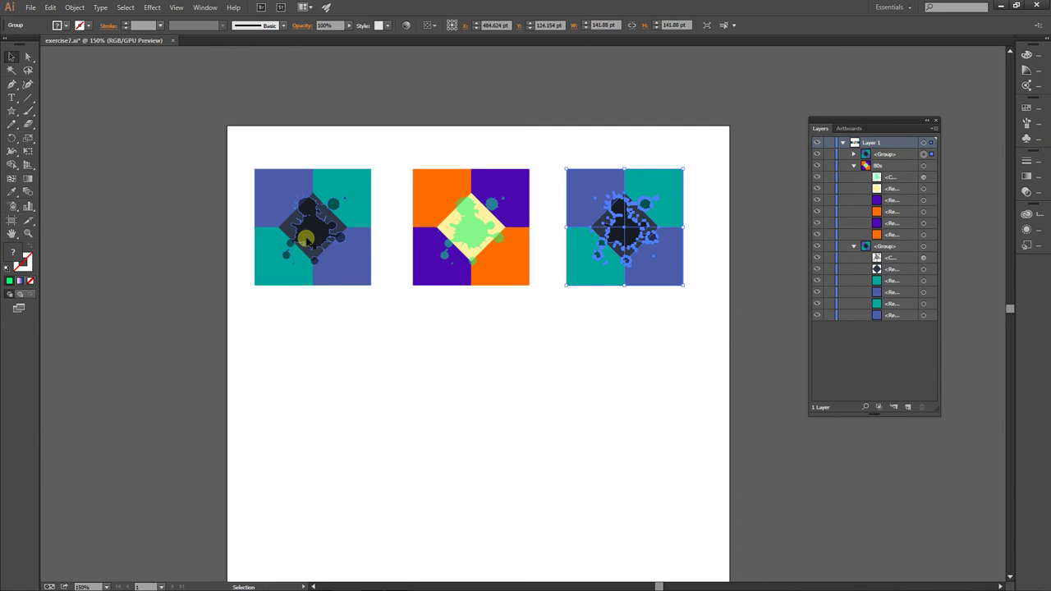
{"action": "key", "text": "ctrl+v"}
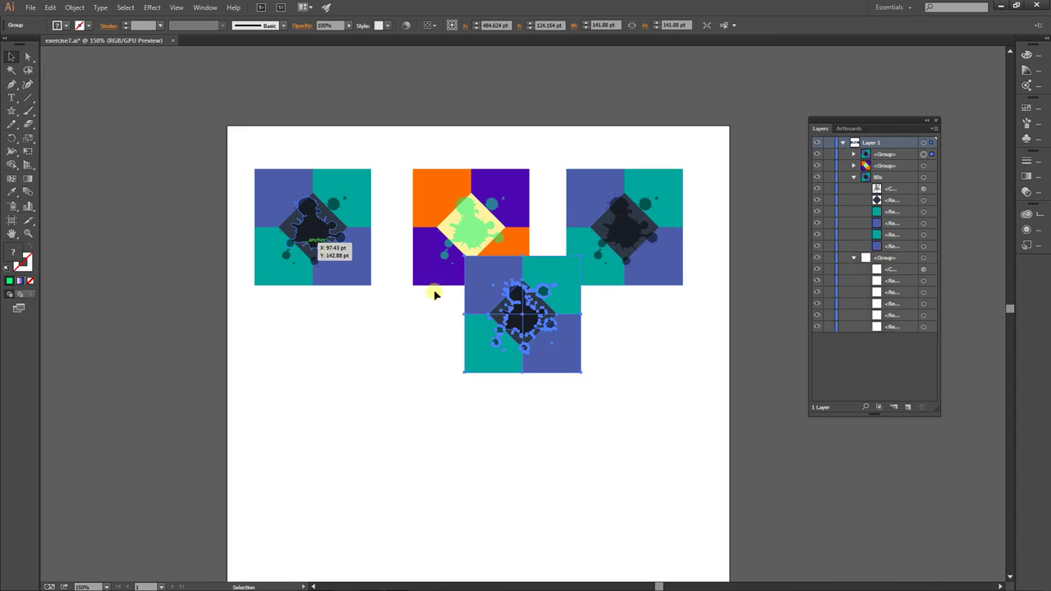
{"action": "left_click_drag", "start_coordinate": [534, 343], "coordinate": [321, 412]}
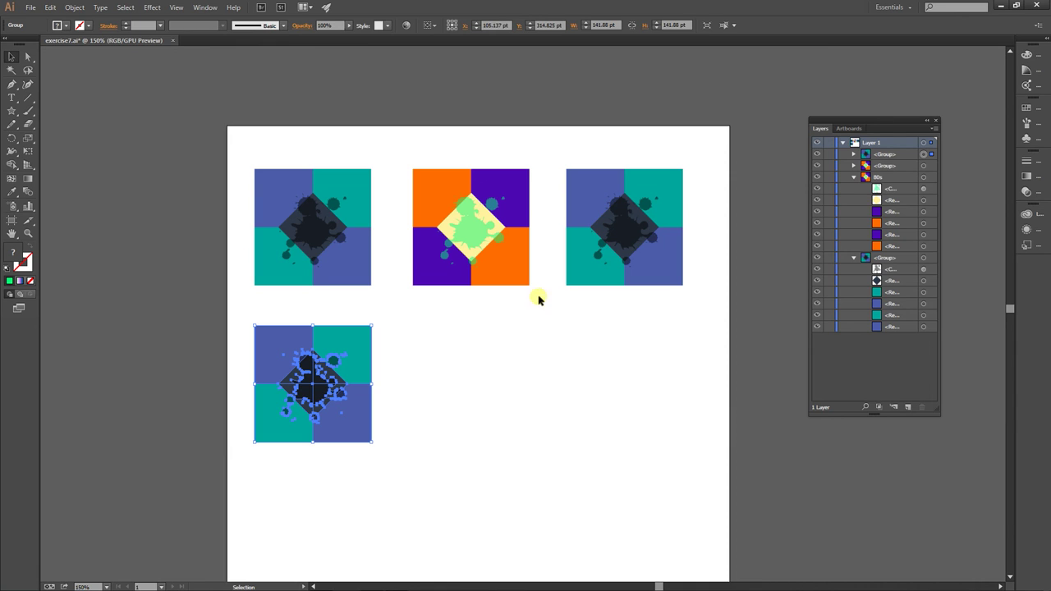
{"action": "left_click", "coordinate": [289, 261]}
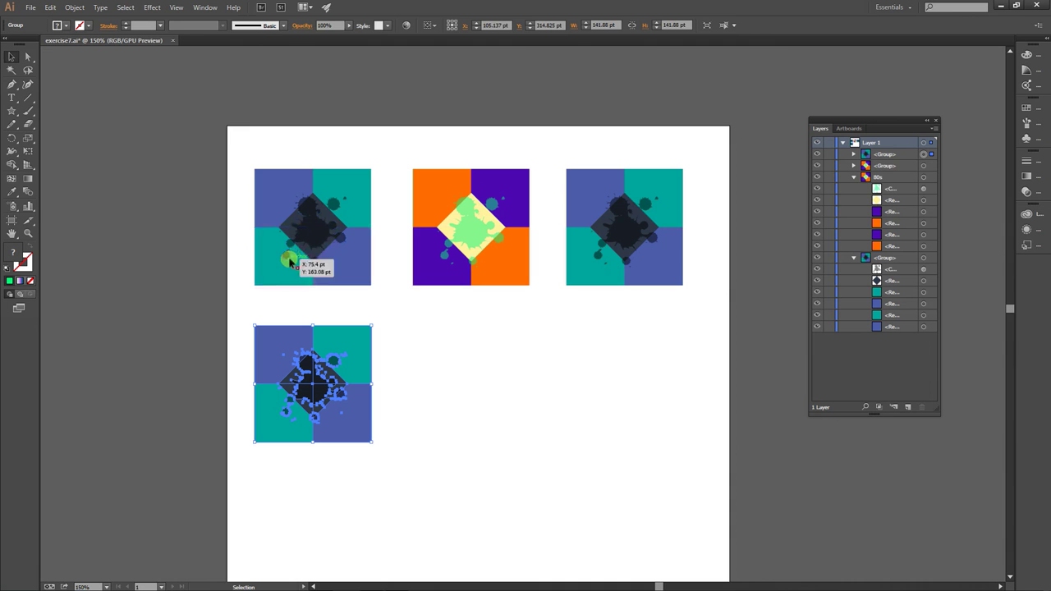
Step: Isolate the upper-right group and fill its lower-right blue square with muted red 9E3838
{"action": "double_click", "coordinate": [636, 275]}
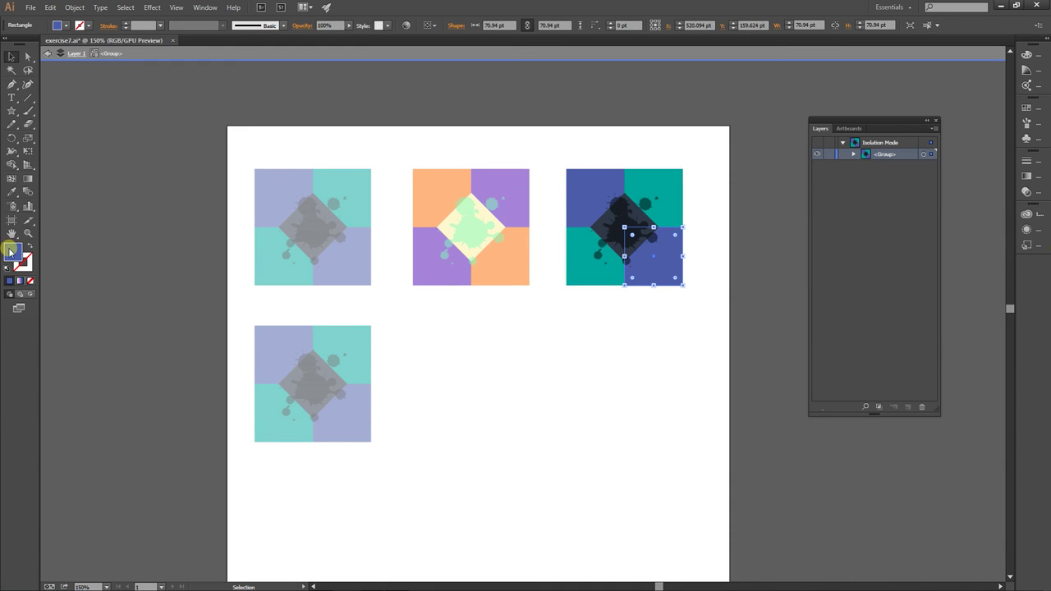
{"action": "double_click", "coordinate": [12, 251]}
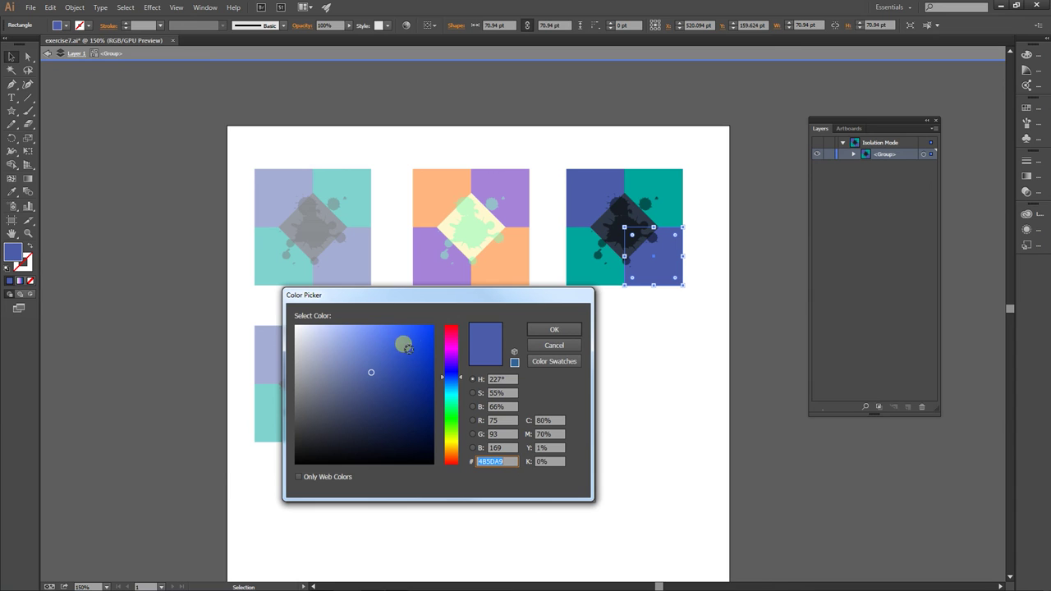
{"action": "left_click", "coordinate": [452, 459]}
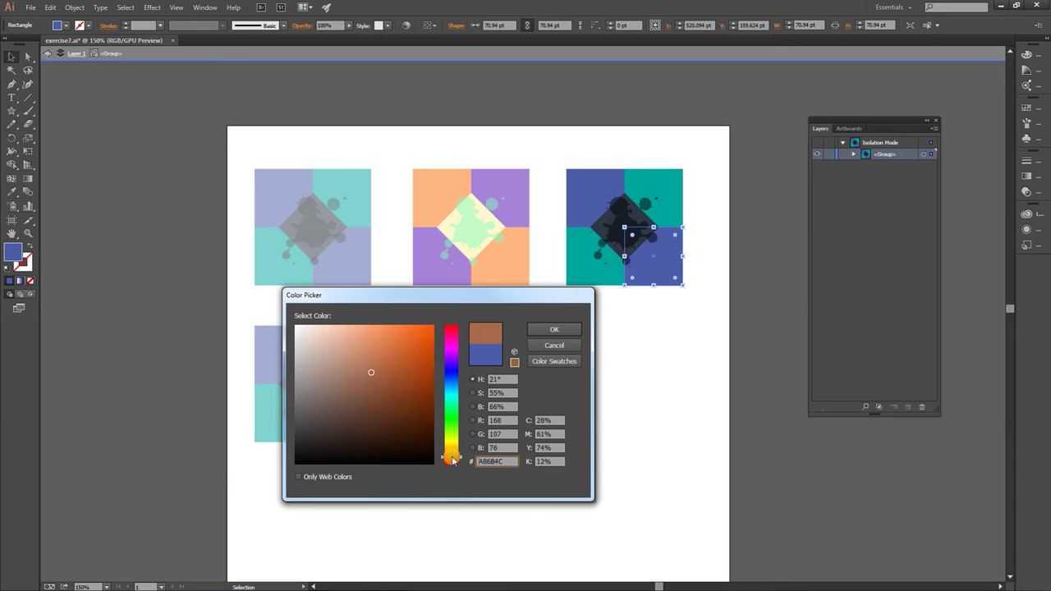
{"action": "left_click_drag", "start_coordinate": [451, 459], "coordinate": [452, 462]}
{"action": "left_click_drag", "start_coordinate": [406, 391], "coordinate": [385, 377]}
{"action": "left_click", "coordinate": [461, 462]}
{"action": "left_click_drag", "start_coordinate": [461, 462], "coordinate": [461, 468]}
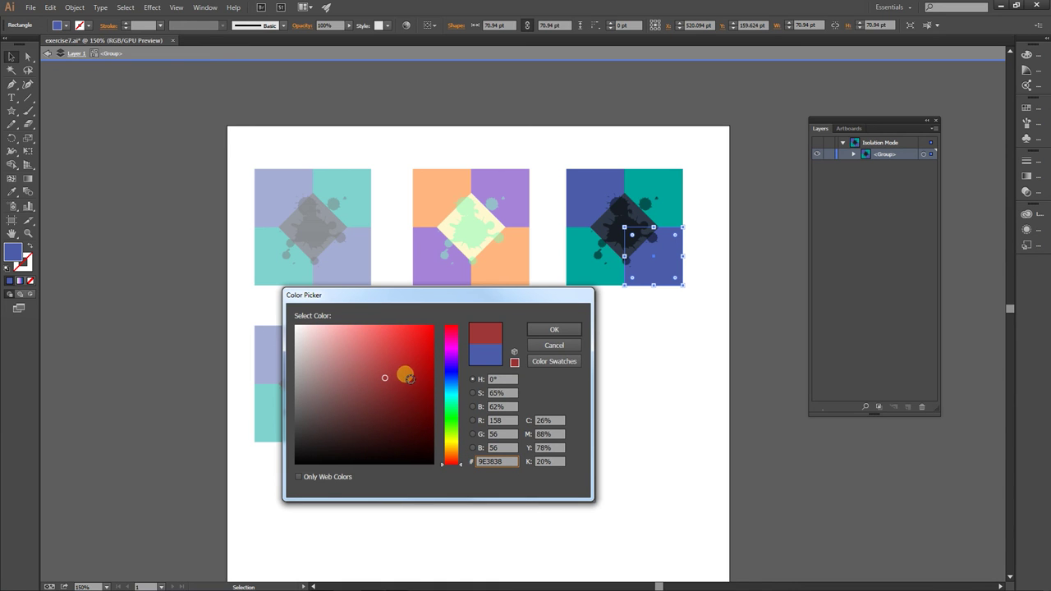
{"action": "left_click", "coordinate": [555, 329]}
Step: Copy the red fill onto the isolated group's upper-left blue square with the Eyedropper
{"action": "left_click", "coordinate": [587, 203]}
{"action": "key", "text": "i"}
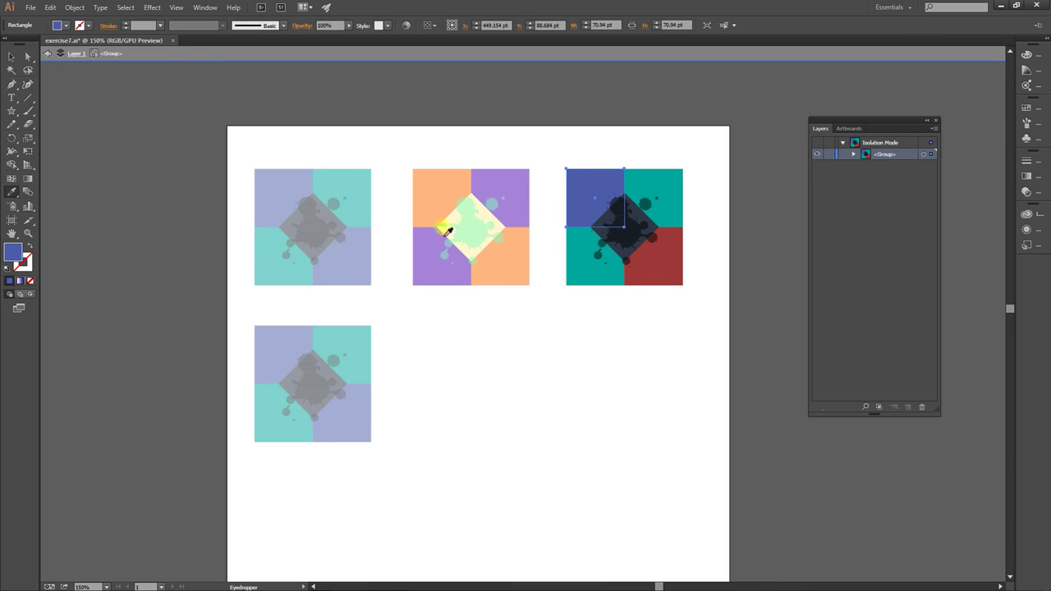
{"action": "left_click", "coordinate": [667, 272]}
{"action": "left_click", "coordinate": [12, 56]}
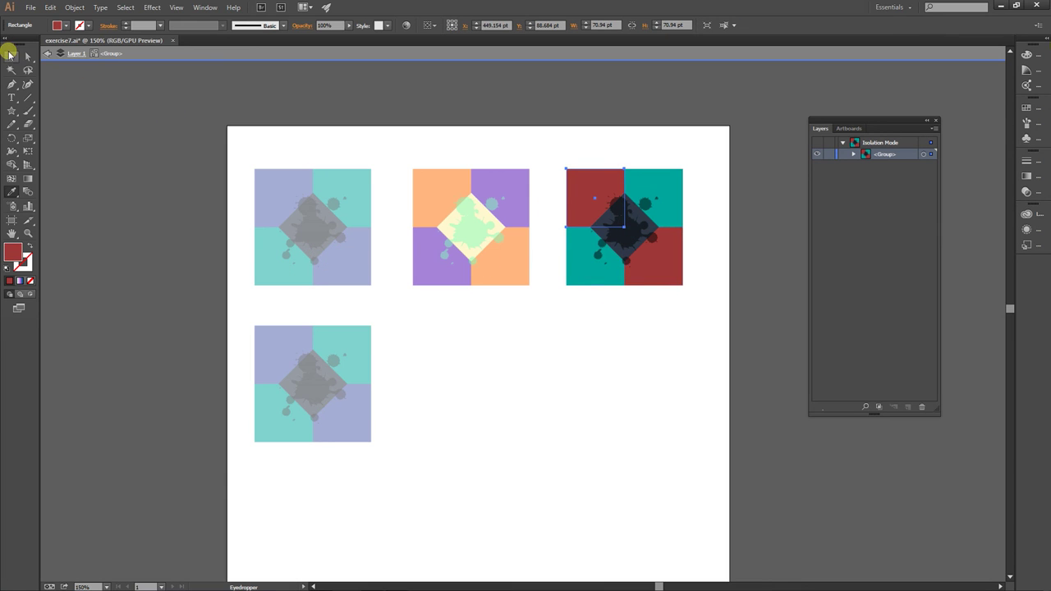
{"action": "left_click", "coordinate": [492, 330]}
Step: Select the isolated group's lower-left teal square and exit isolation mode without recolouring it
{"action": "left_click", "coordinate": [591, 283]}
{"action": "left_click", "coordinate": [20, 255]}
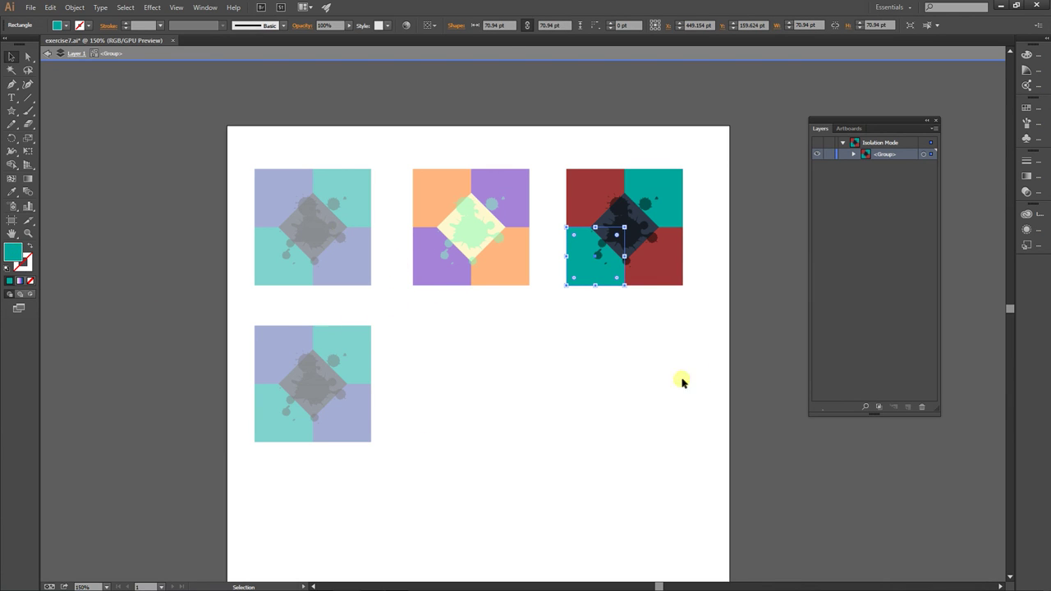
{"action": "double_click", "coordinate": [92, 110]}
Step: Add the text "benvenuto" on the empty artboard area below the square groups
{"action": "left_click", "coordinate": [12, 96]}
{"action": "scroll", "coordinate": [383, 406], "scroll_direction": "down", "scroll_amount": 10}
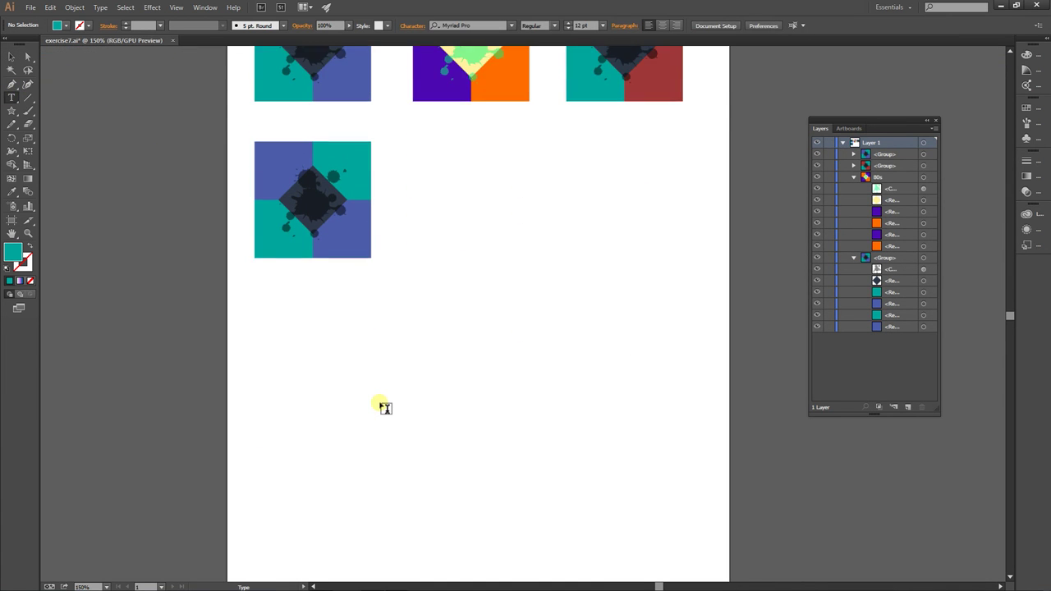
{"action": "left_click", "coordinate": [364, 415]}
{"action": "type", "text": "benvenuto"}
Step: Move the "benvenuto" text to the artboard's lower-left corner and save the document
{"action": "left_click", "coordinate": [11, 56]}
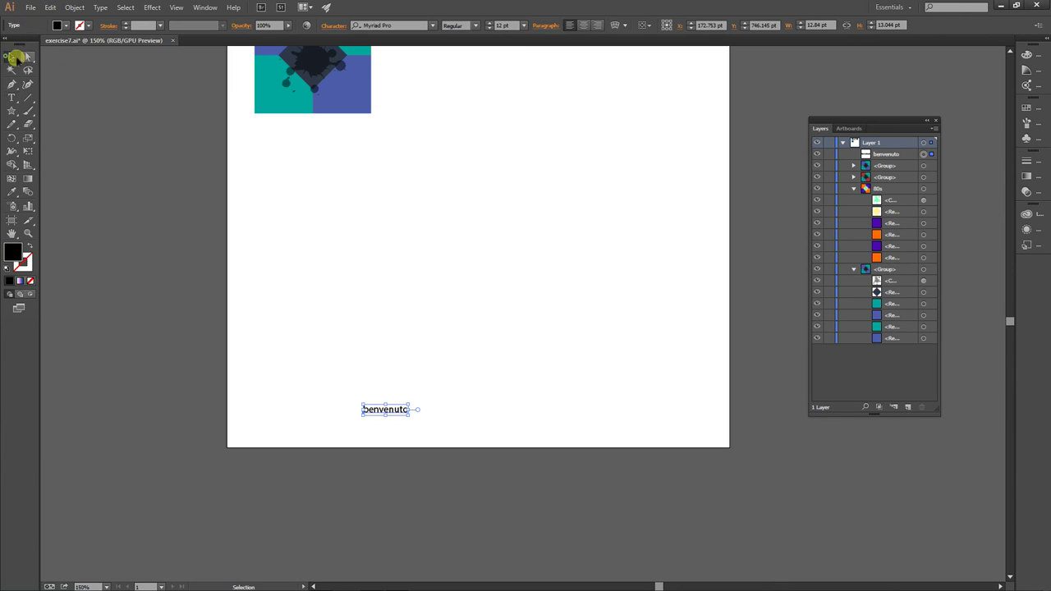
{"action": "left_click_drag", "start_coordinate": [376, 409], "coordinate": [267, 424]}
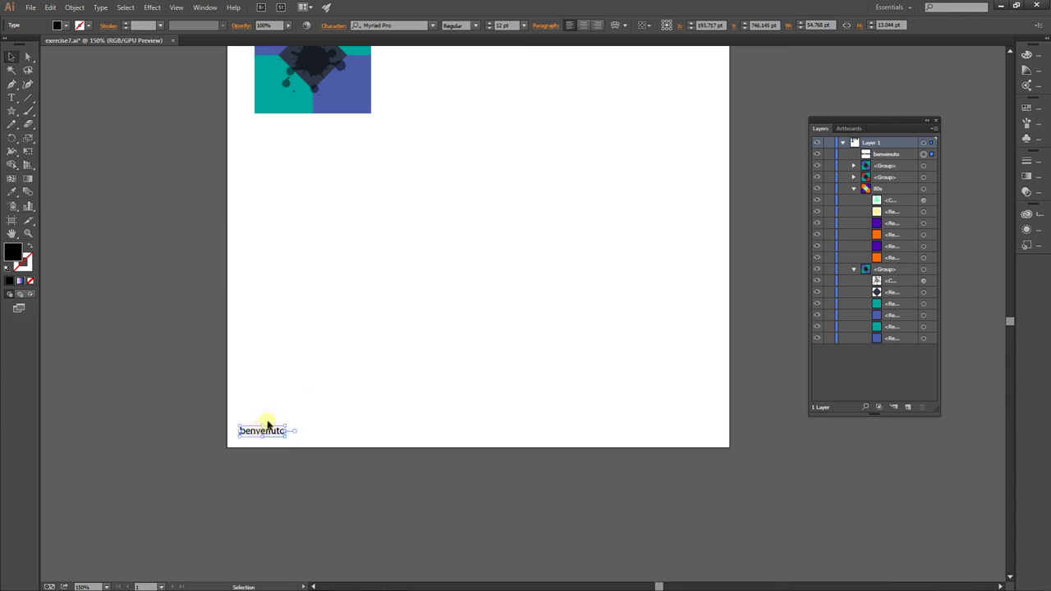
{"action": "left_click", "coordinate": [191, 279]}
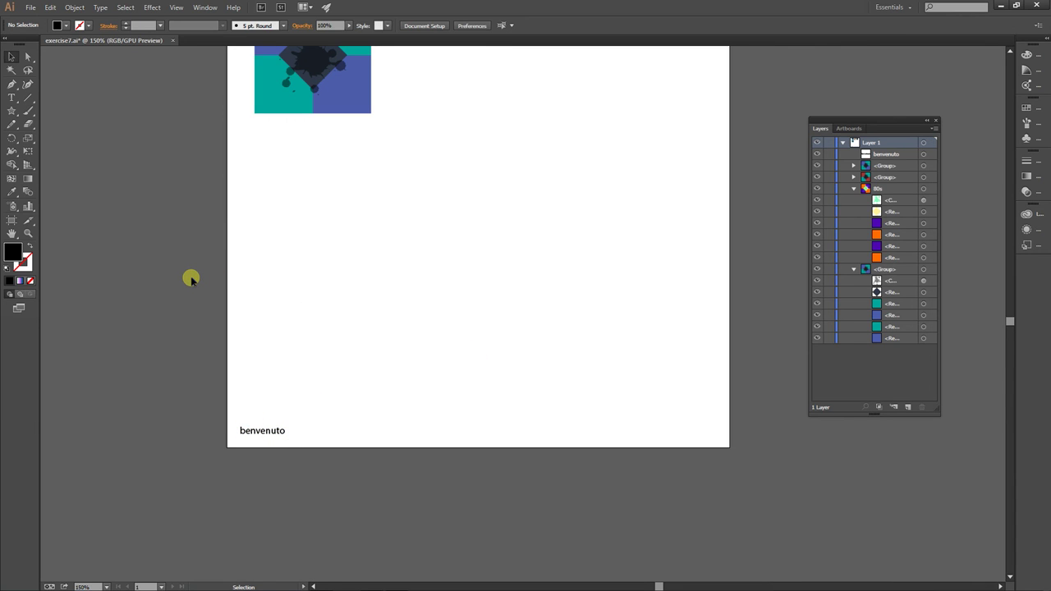
{"action": "key", "text": "ctrl+s"}
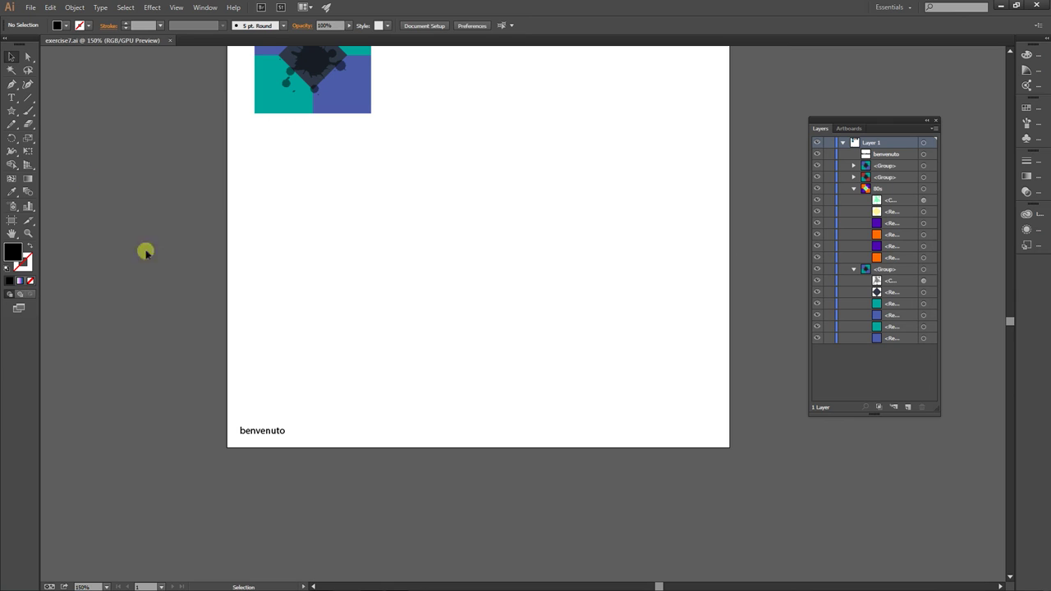